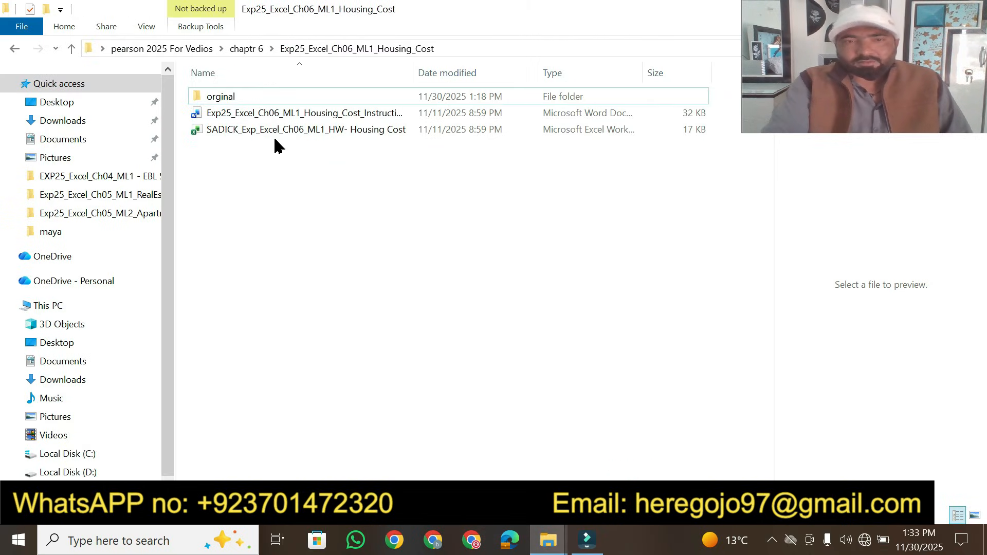
Open the Exp25_Excel_Ch06_ML1_Housing_Cost instructions document and enable editing
left_click(283, 118)
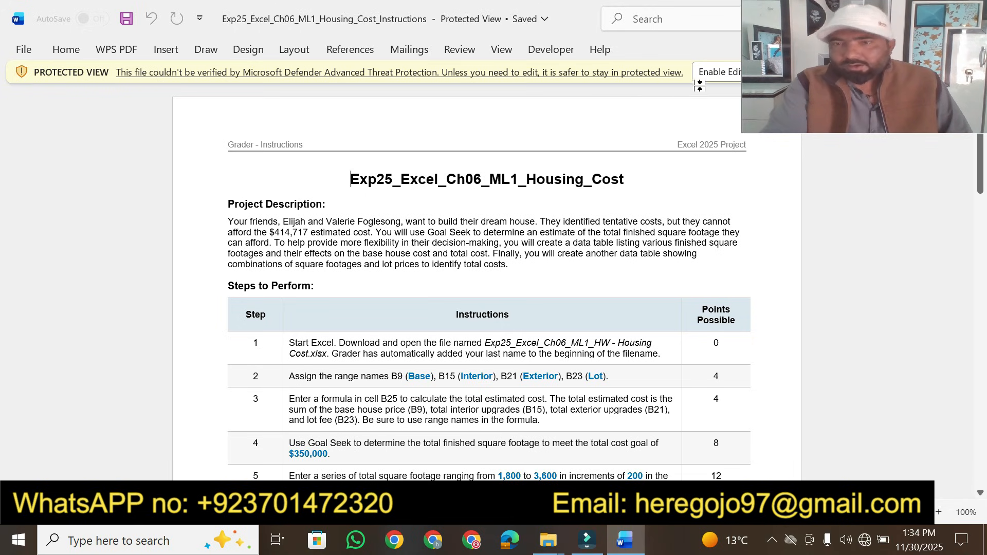
left_click(718, 72)
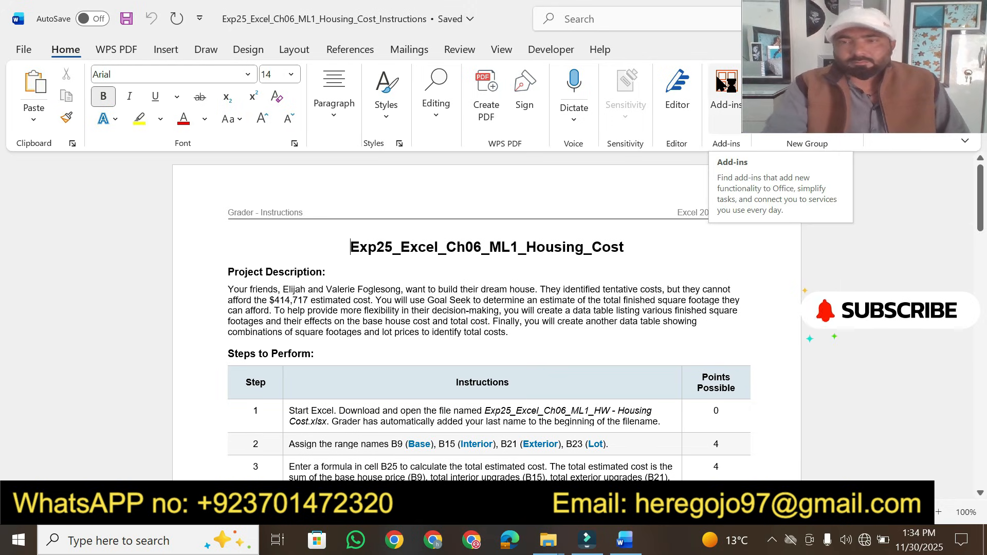
Enlarge the document title to 18 pt and highlight it in yellow
left_click(939, 513)
left_click(939, 512)
left_click(939, 513)
left_click(938, 513)
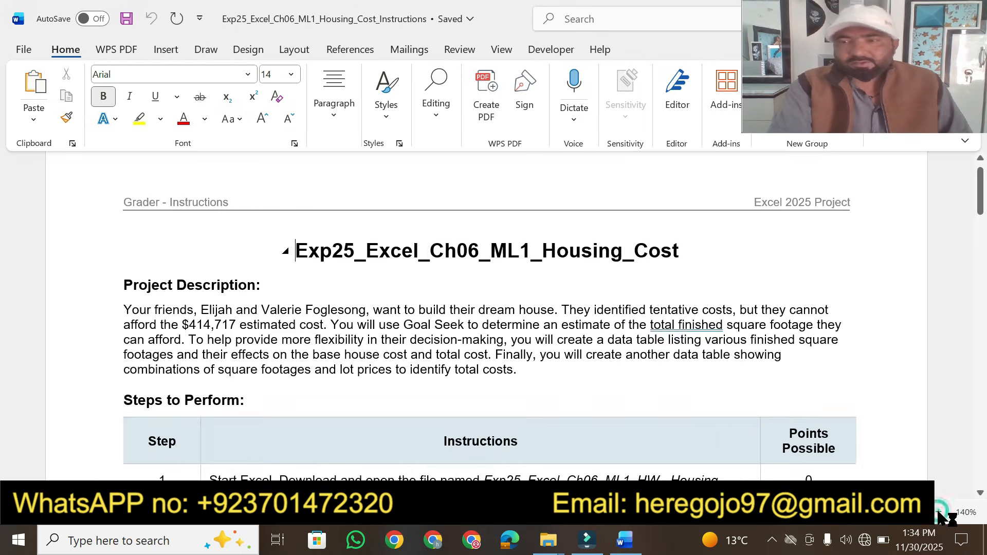
left_click(939, 513)
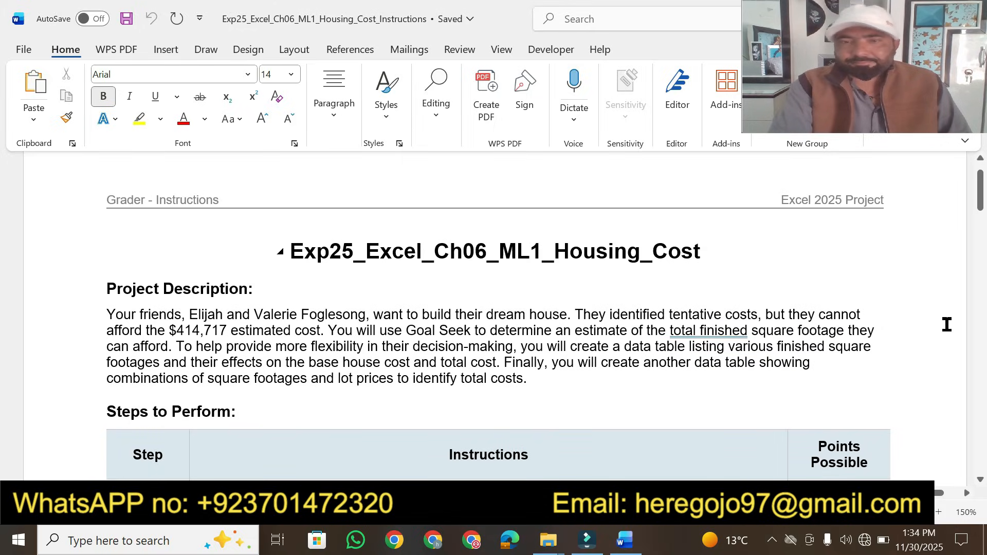
left_click(848, 513)
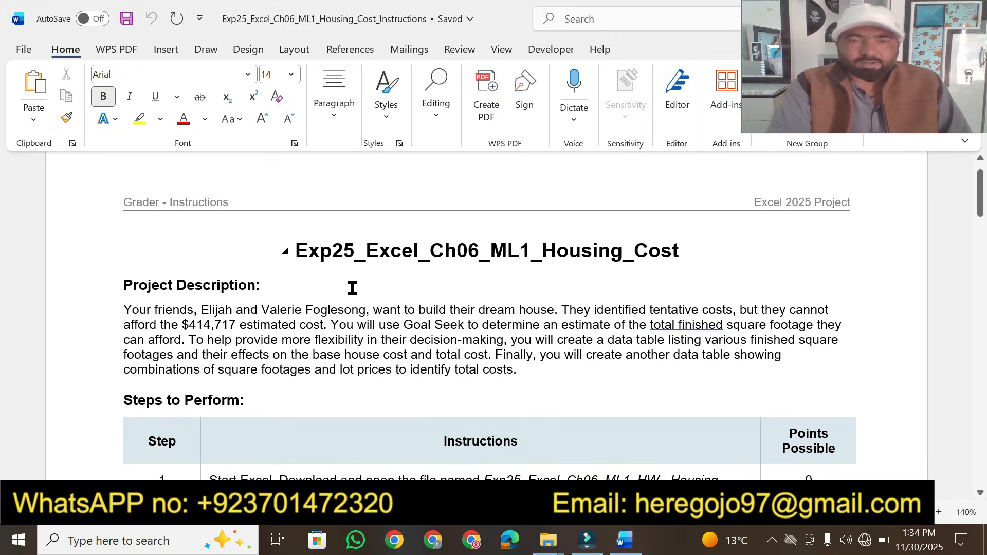
left_click_drag(297, 251, 661, 251)
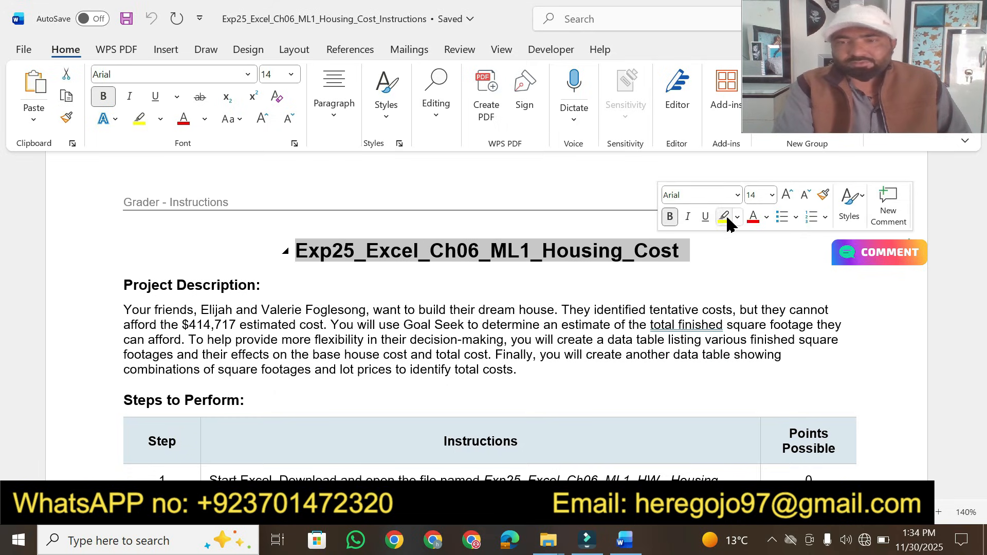
left_click(771, 195)
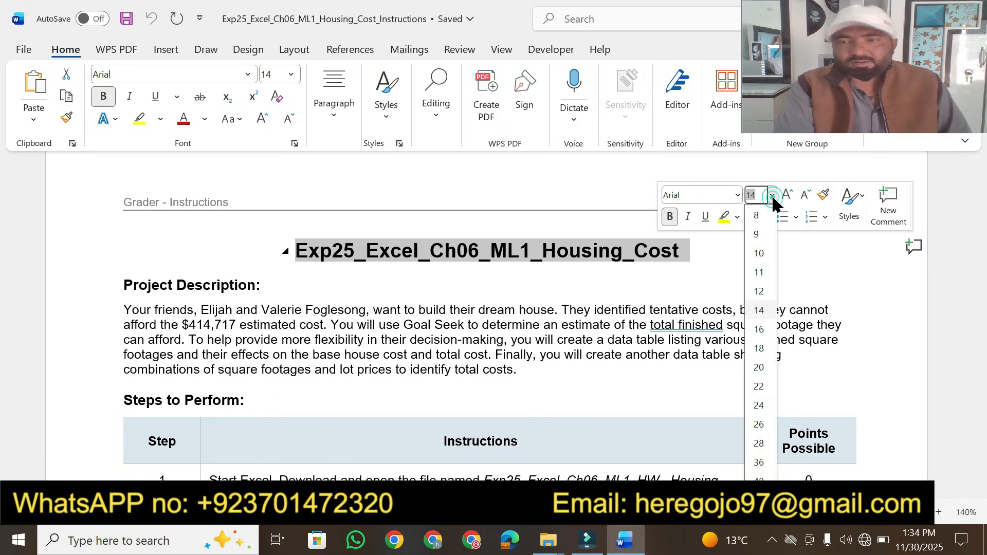
left_click(760, 349)
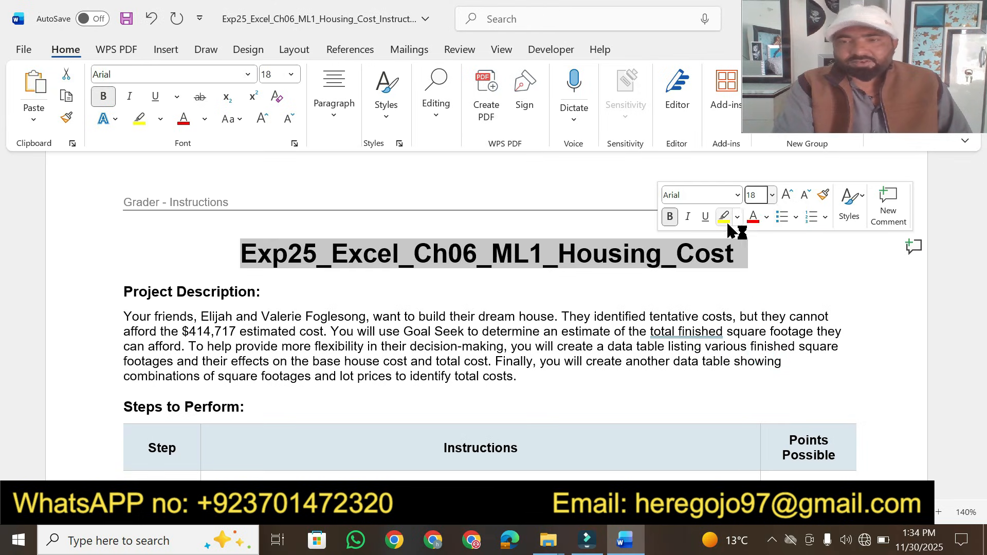
left_click(726, 226)
left_click(293, 293)
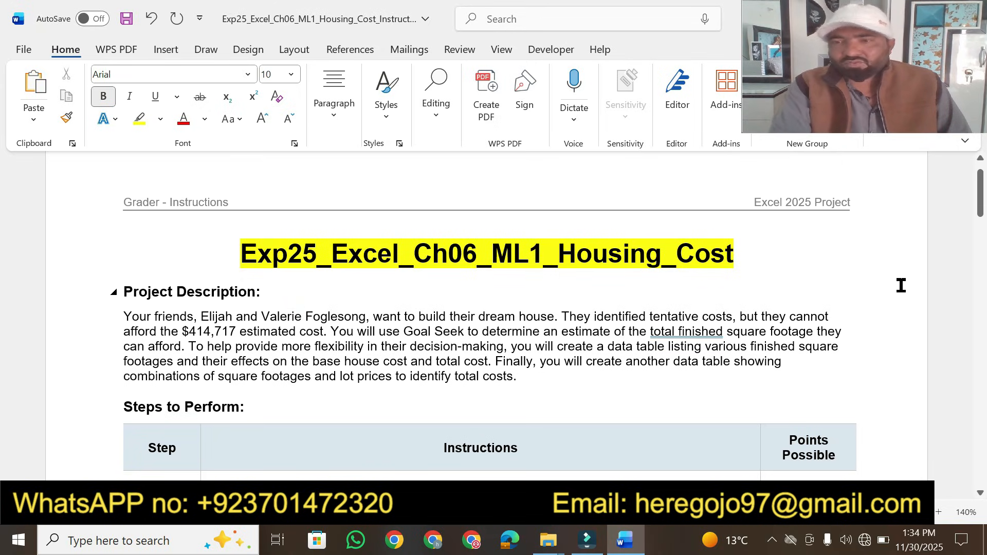
Highlight the step 17 save-and-close instruction in yellow
left_click_drag(980, 202, 968, 362)
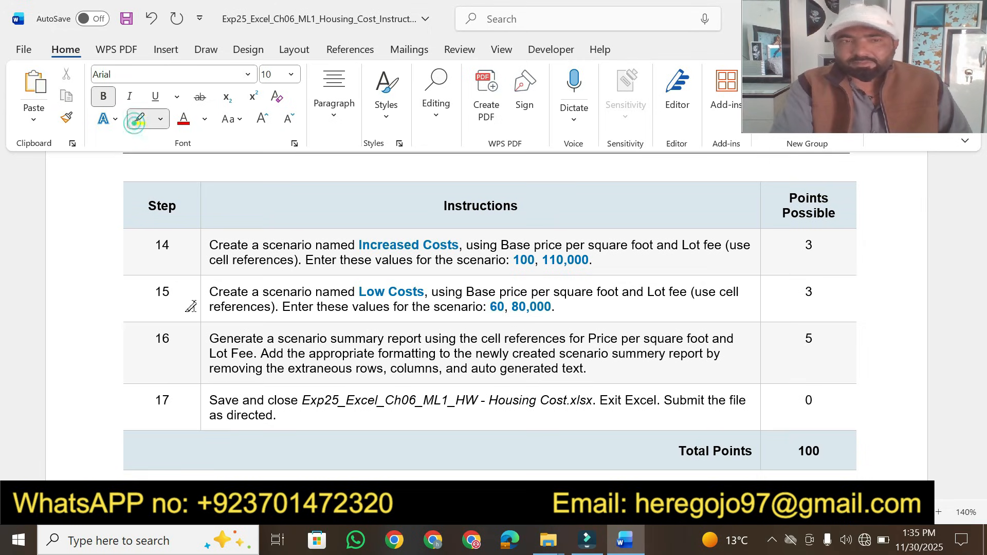
left_click(139, 119)
left_click_drag(210, 400, 730, 400)
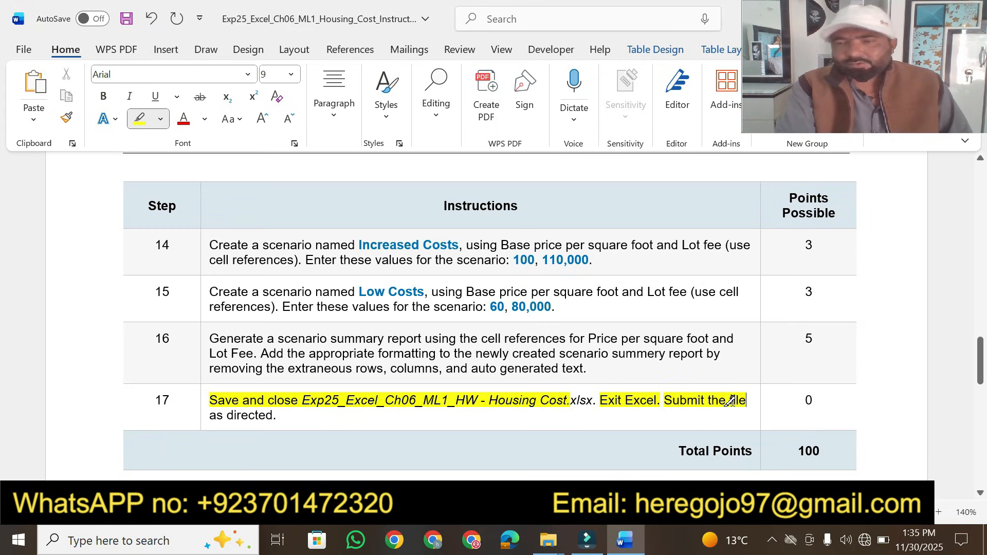
Highlight the Project Description heading and its opening sentence in yellow
left_click_drag(981, 360, 983, 193)
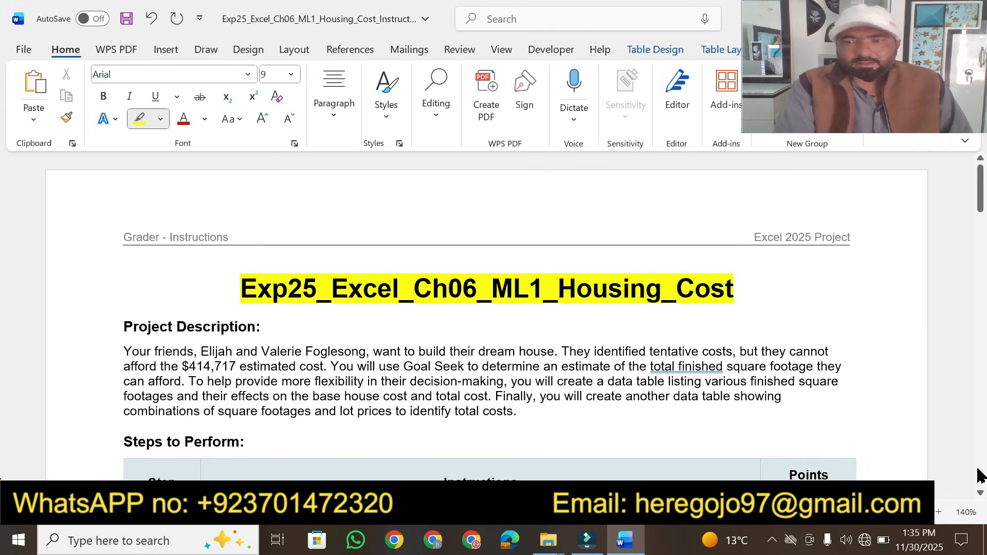
scroll(982, 498, "down", 2)
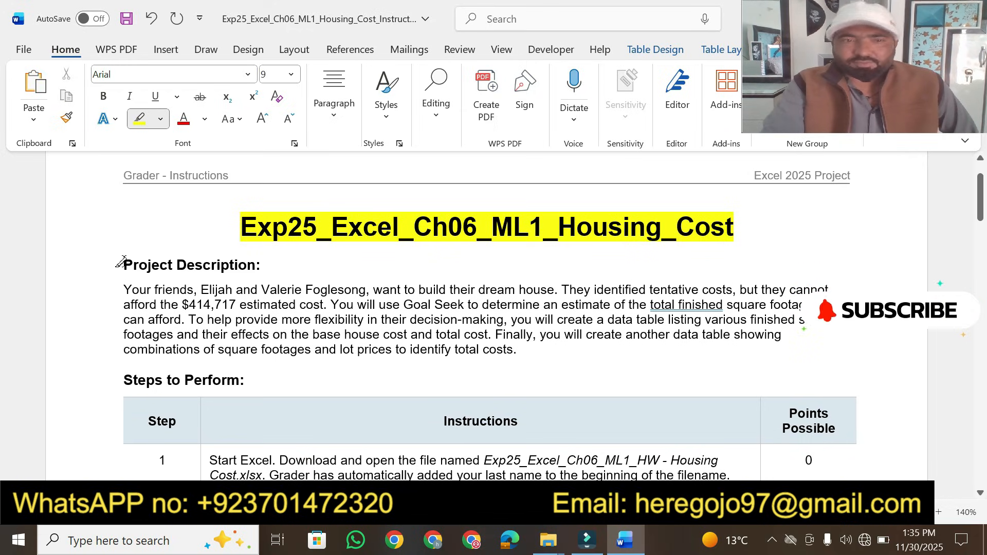
left_click_drag(124, 263, 248, 265)
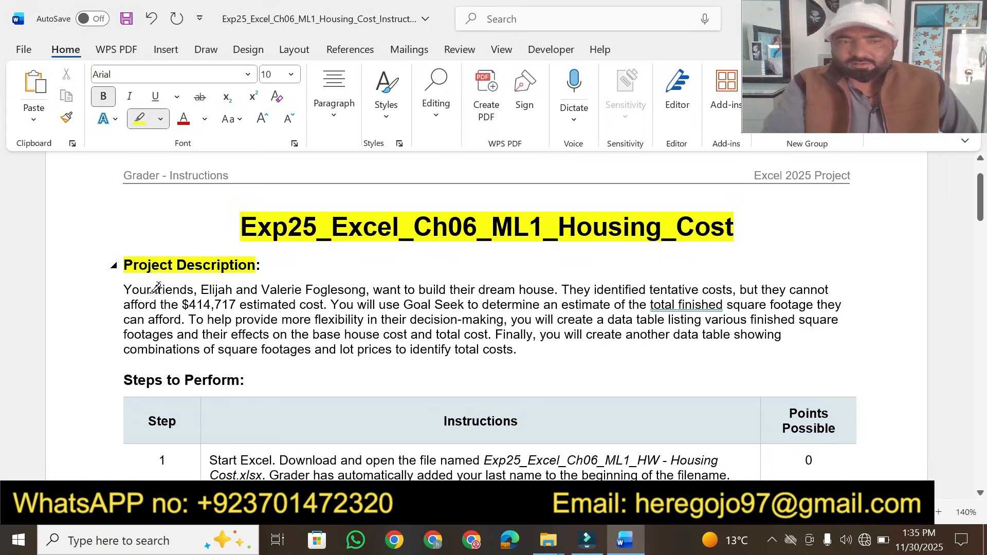
left_click_drag(121, 289, 717, 288)
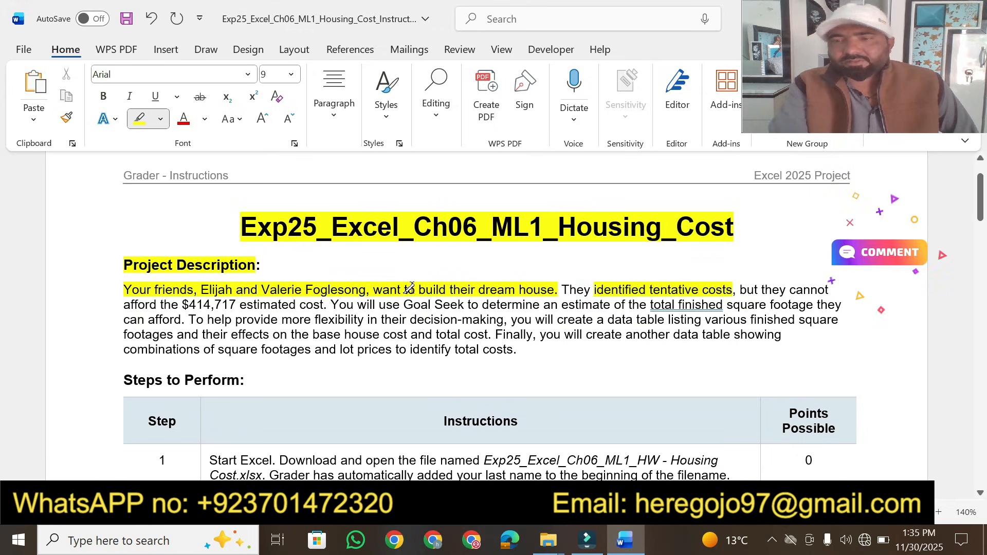
Highlight the key phrases about cost, Goal Seek, data tables and lot prices in the project description
left_click_drag(161, 305, 322, 303)
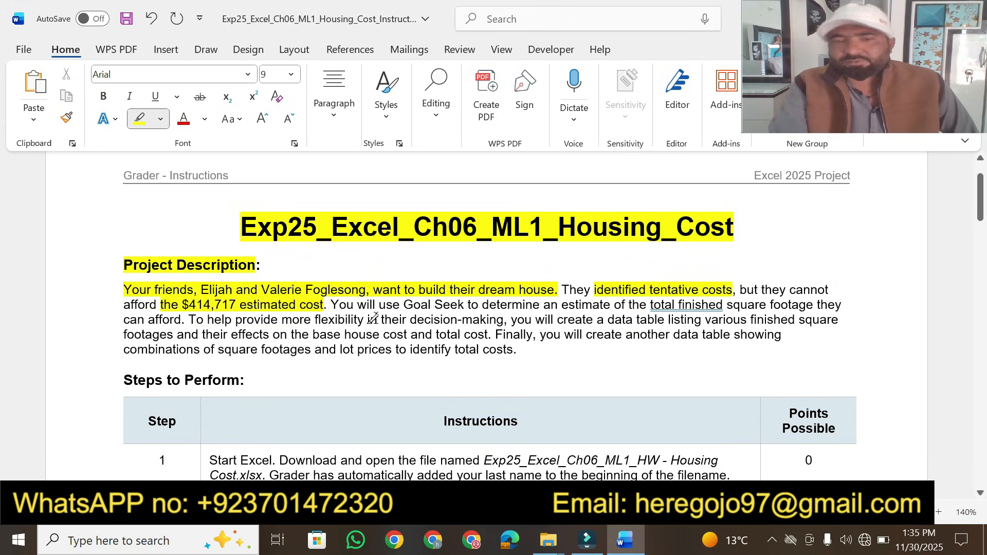
left_click_drag(405, 301, 844, 304)
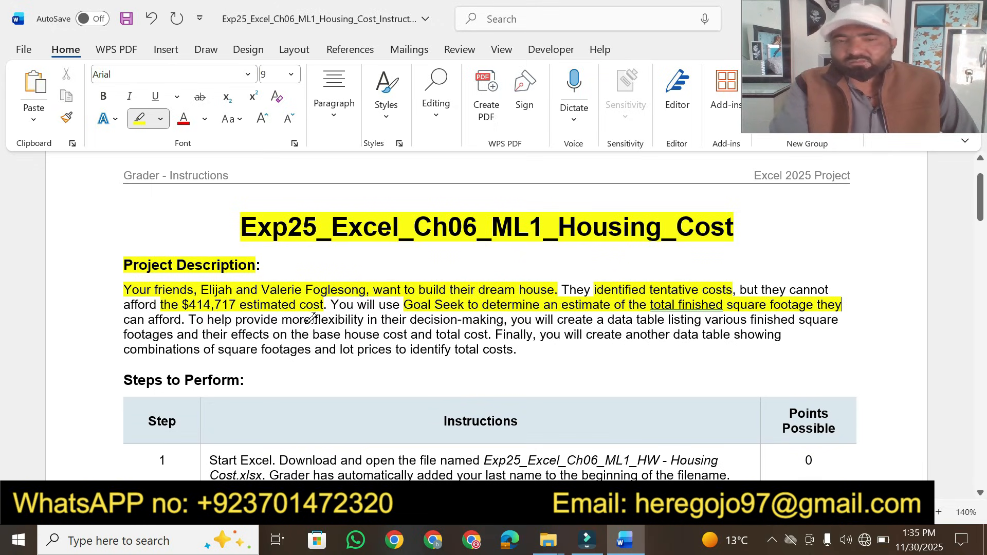
left_click_drag(312, 319, 483, 320)
left_click_drag(562, 319, 816, 316)
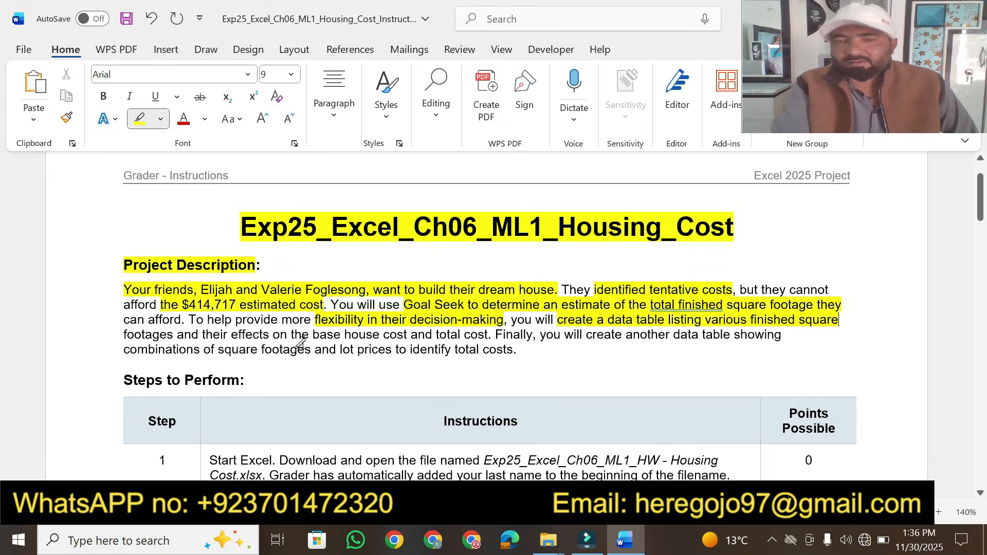
mouse_move(311, 337)
left_mouse_down()
mouse_move(380, 349)
mouse_move(471, 337)
left_mouse_up()
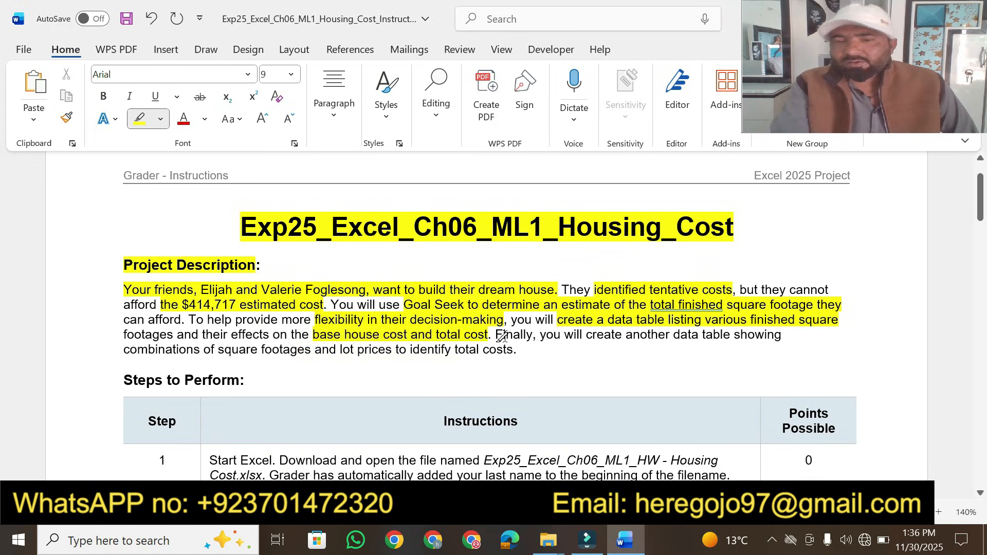
mouse_move(588, 339)
left_mouse_down()
mouse_move(545, 351)
mouse_move(794, 336)
left_mouse_up()
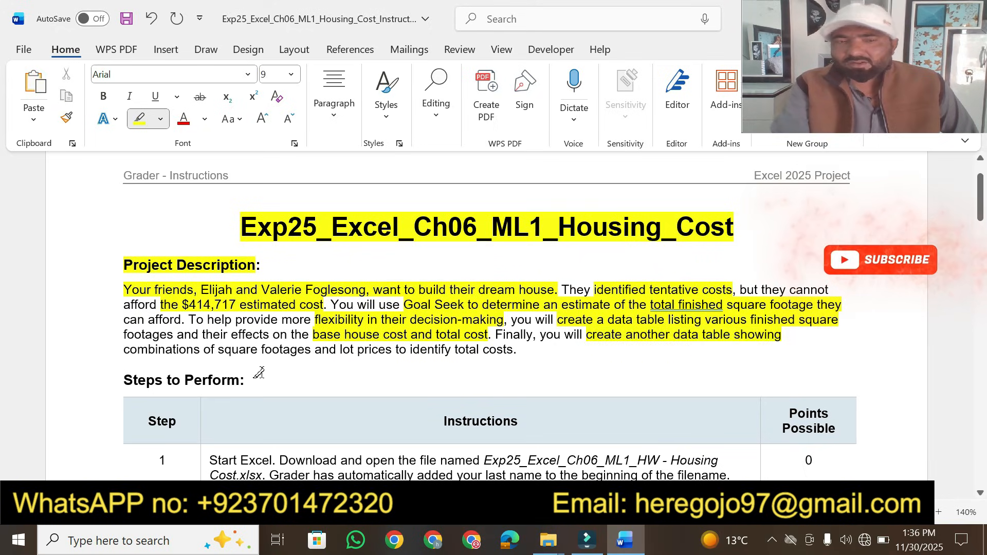
left_click_drag(216, 352, 525, 352)
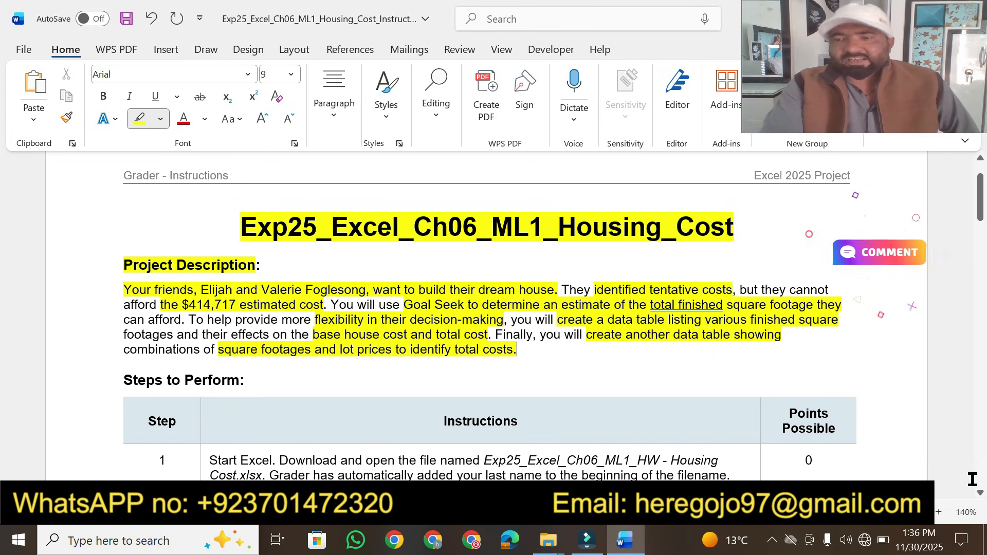
Highlight the Steps to Perform heading, the Instructions column header and the step 1 instruction in yellow
scroll(977, 489, "down", 1)
scroll(984, 500, "down", 3)
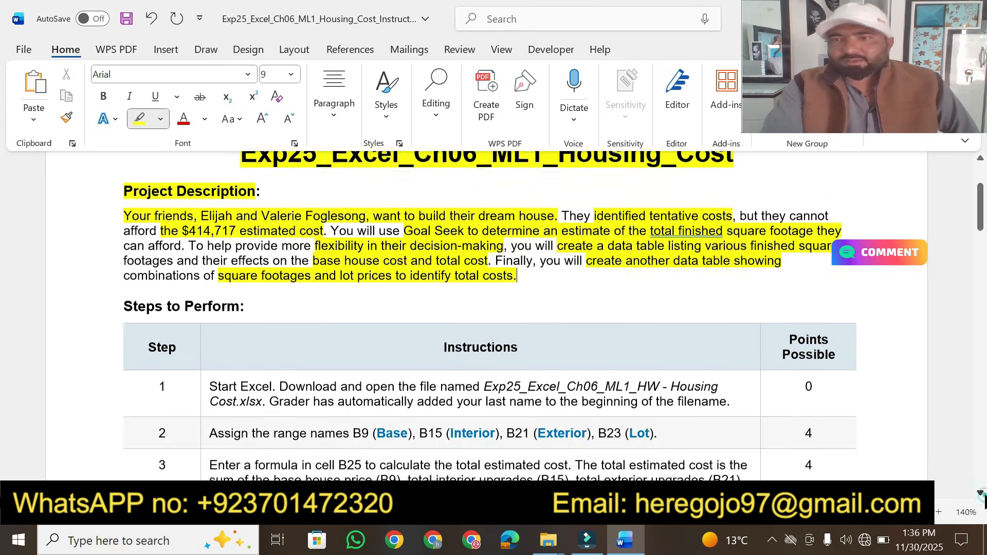
scroll(984, 500, "down", 1)
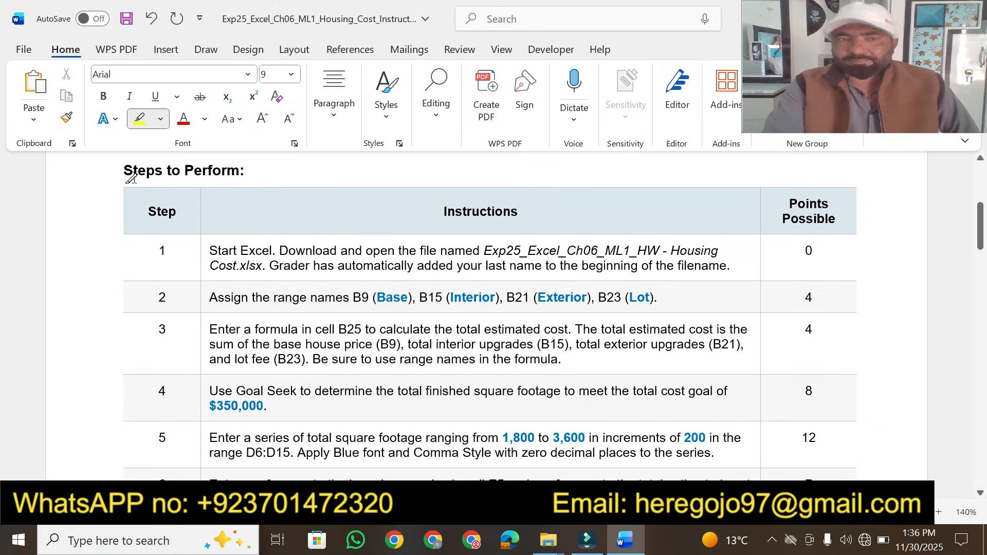
left_click_drag(131, 170, 253, 168)
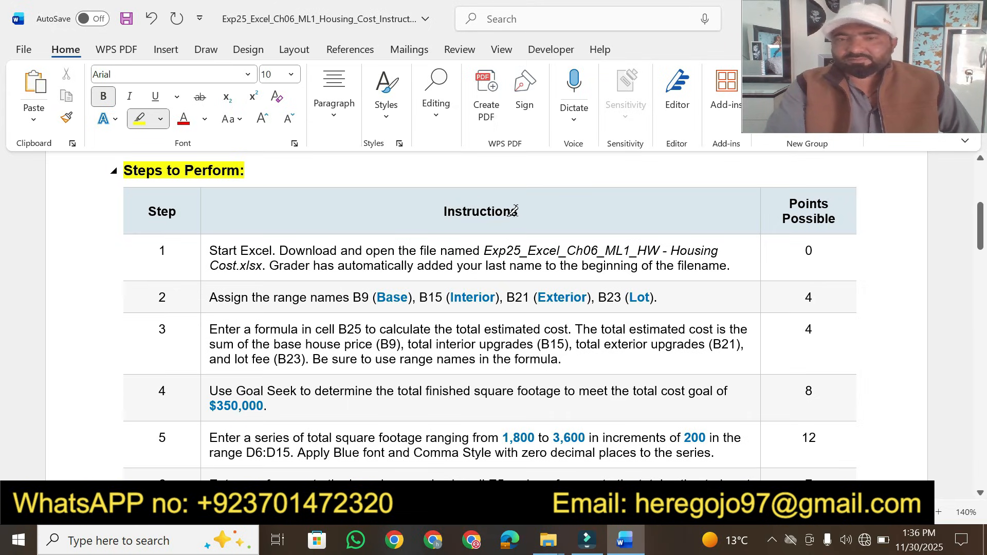
left_click_drag(519, 212, 435, 212)
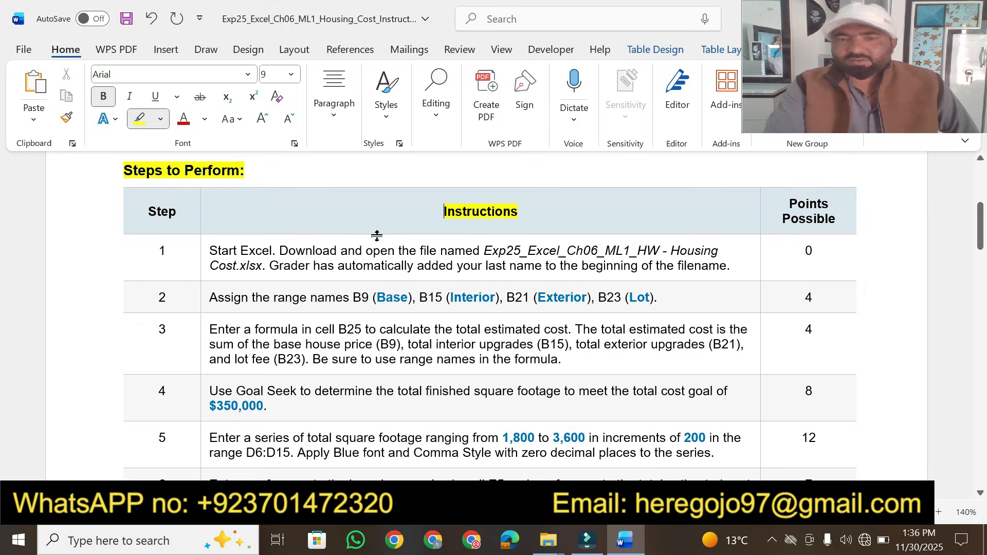
left_click_drag(209, 250, 721, 251)
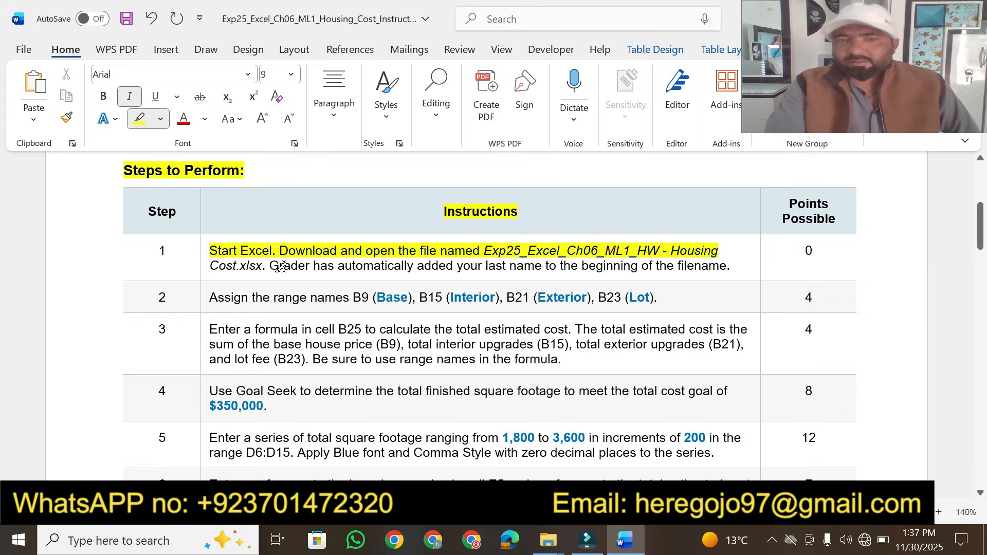
left_click_drag(273, 264, 722, 269)
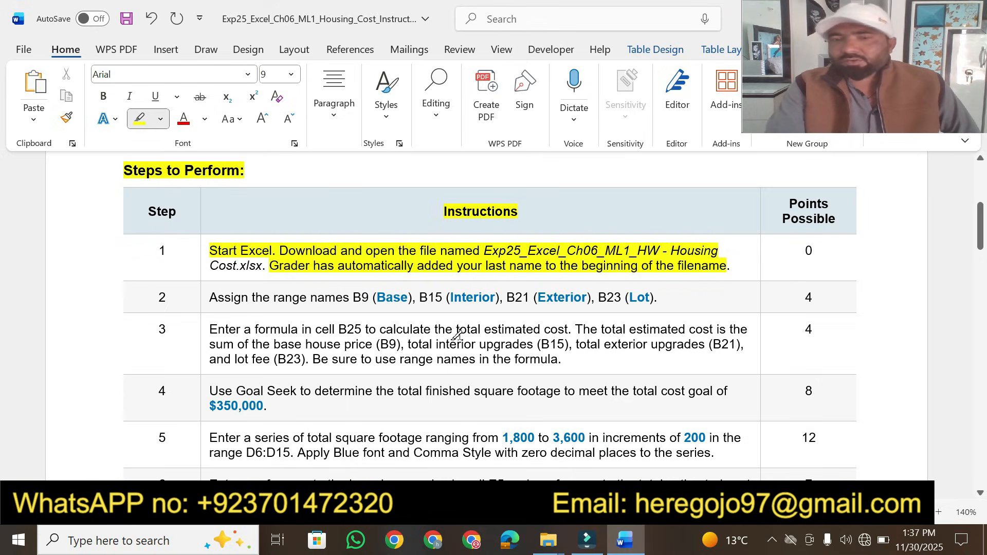
Open the Housing Cost homework workbook from the project folder and enable editing
mouse_move(549, 537)
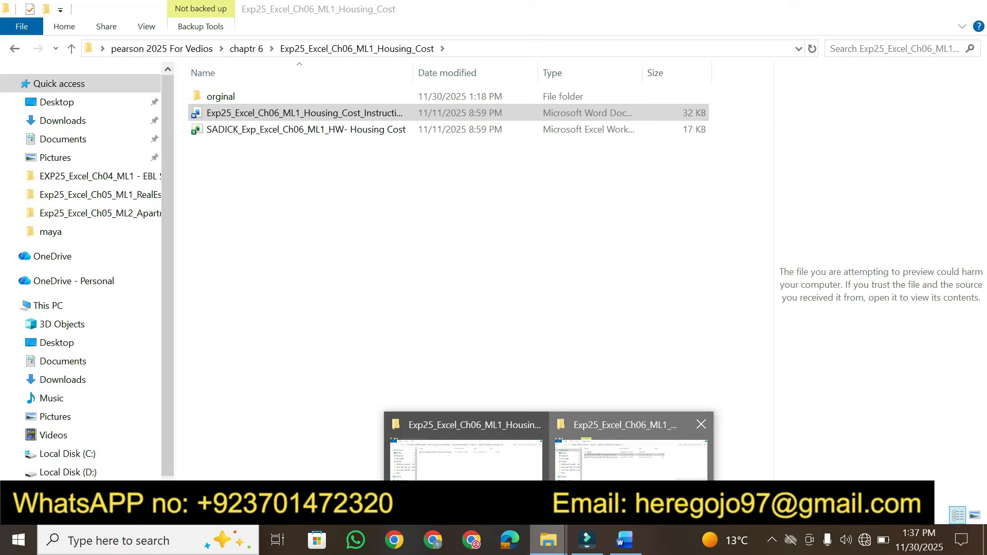
left_click(632, 446)
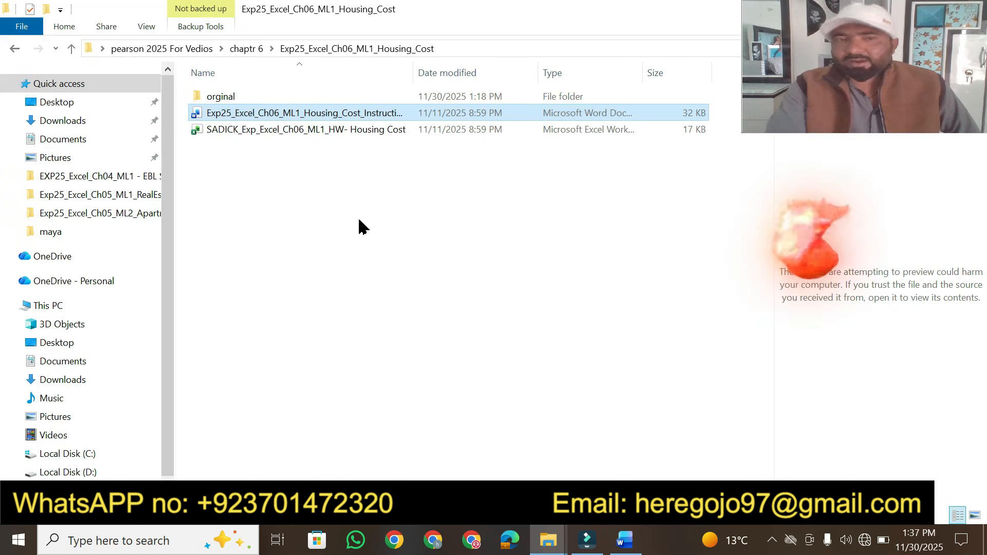
double_click(226, 132)
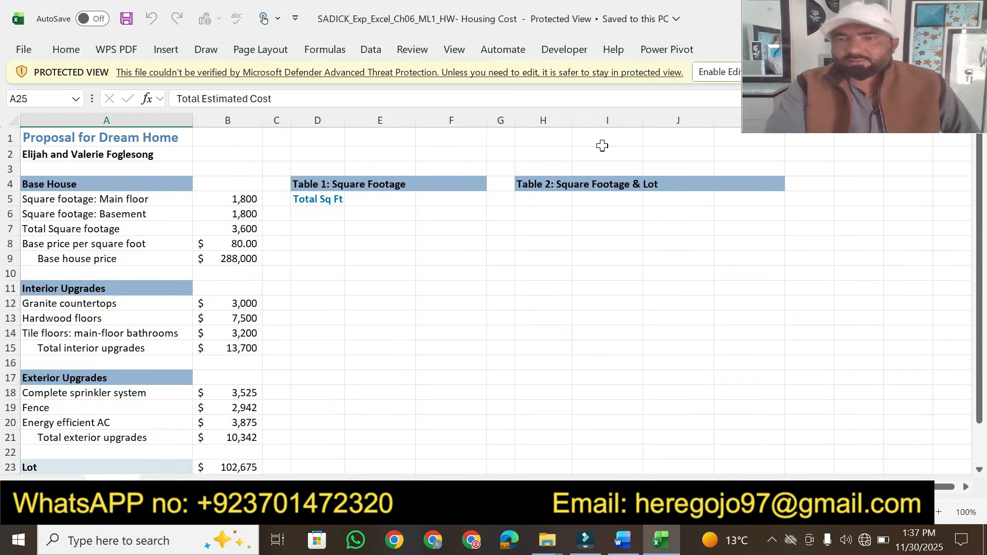
left_click(720, 72)
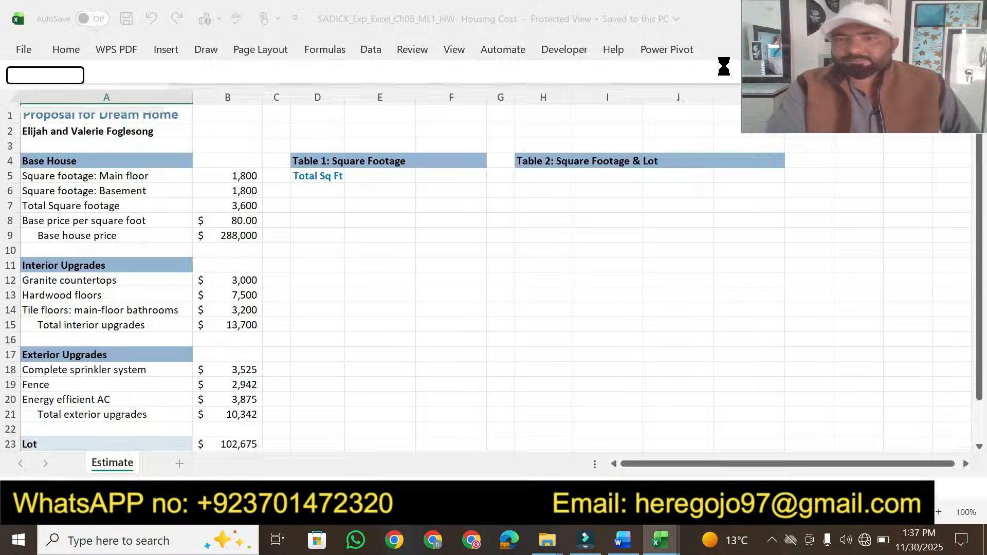
Return to the instructions document and highlight the step 2 range-naming instruction
left_click(631, 540)
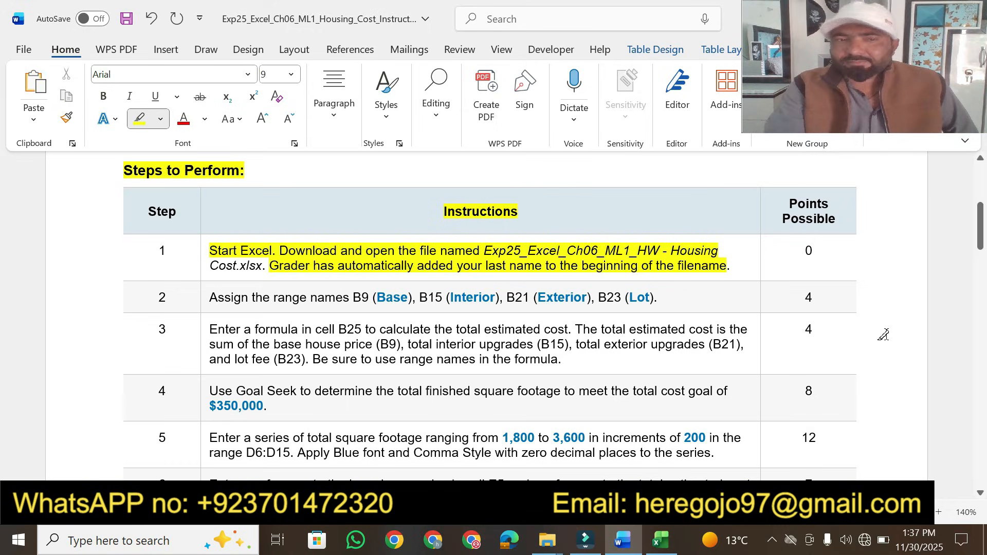
left_click(980, 494)
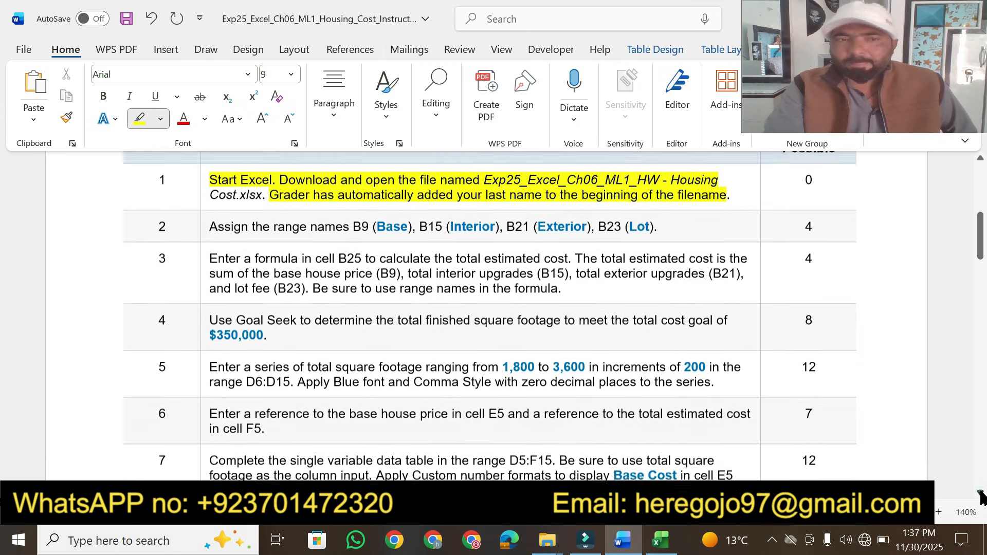
left_click(980, 493)
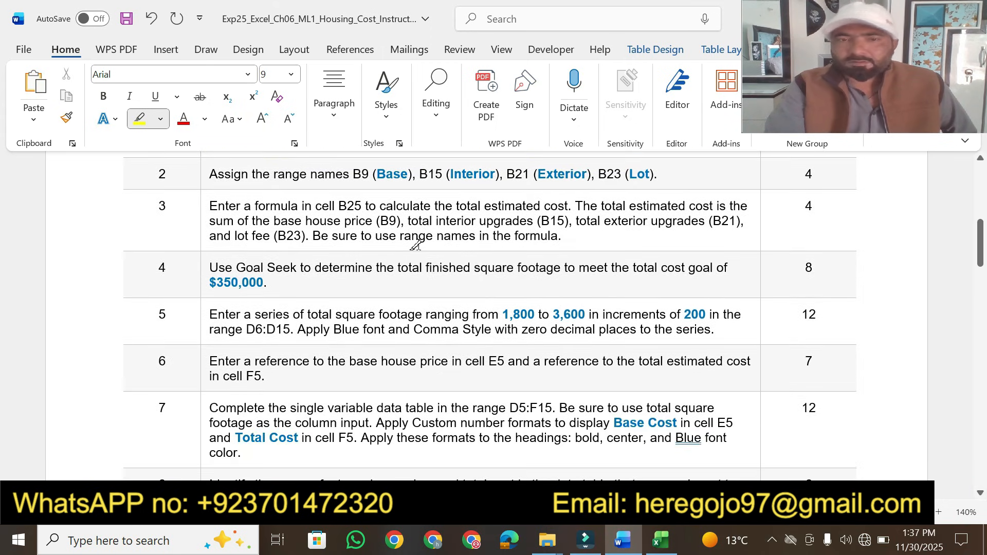
left_click_drag(210, 175, 653, 174)
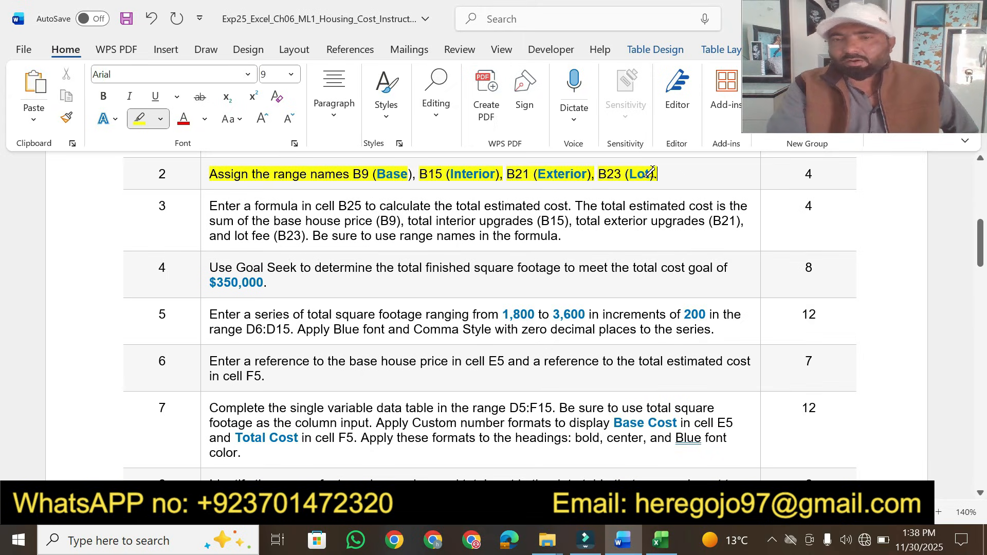
In the homework workbook, go to cell B9 and assign it the range name Base
key("Escape")
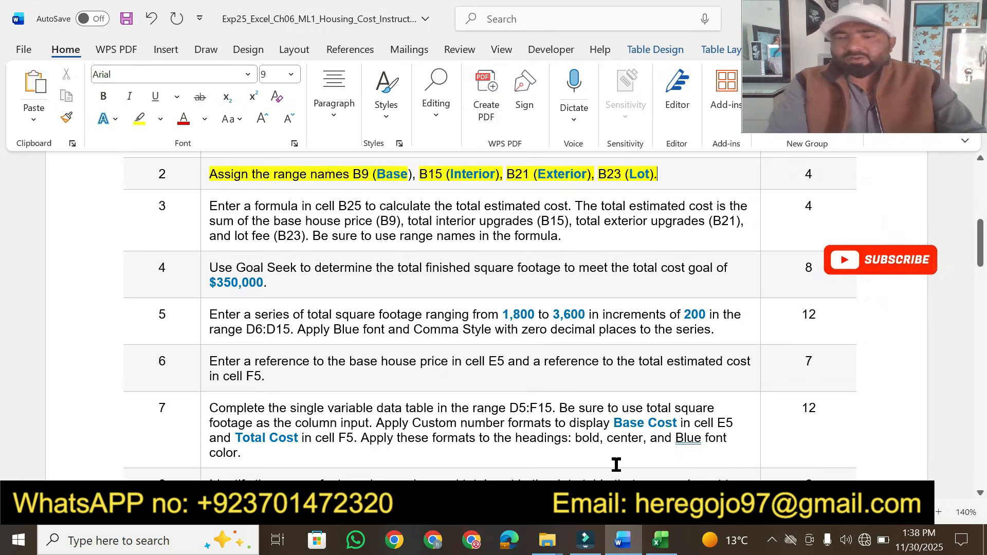
left_click(660, 540)
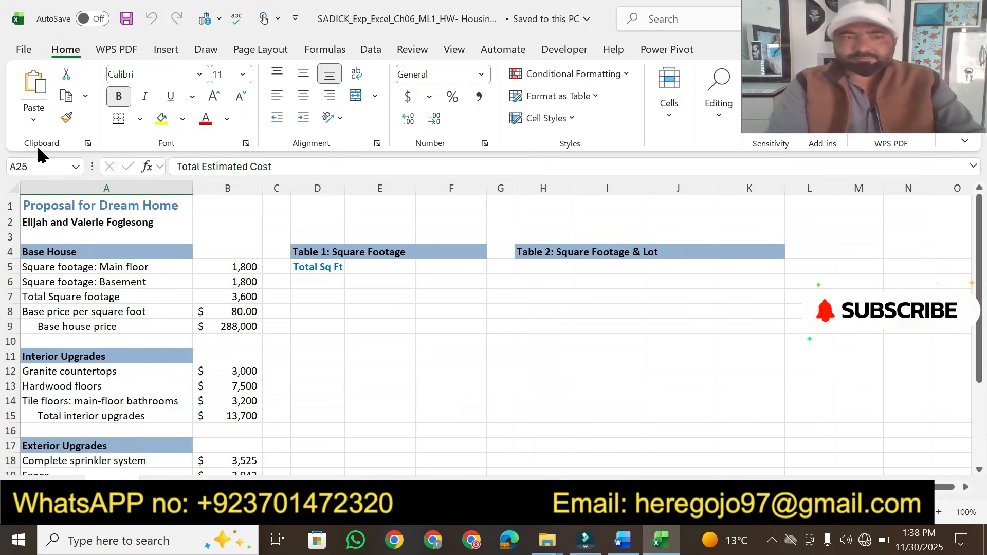
left_click(37, 166)
type("B9")
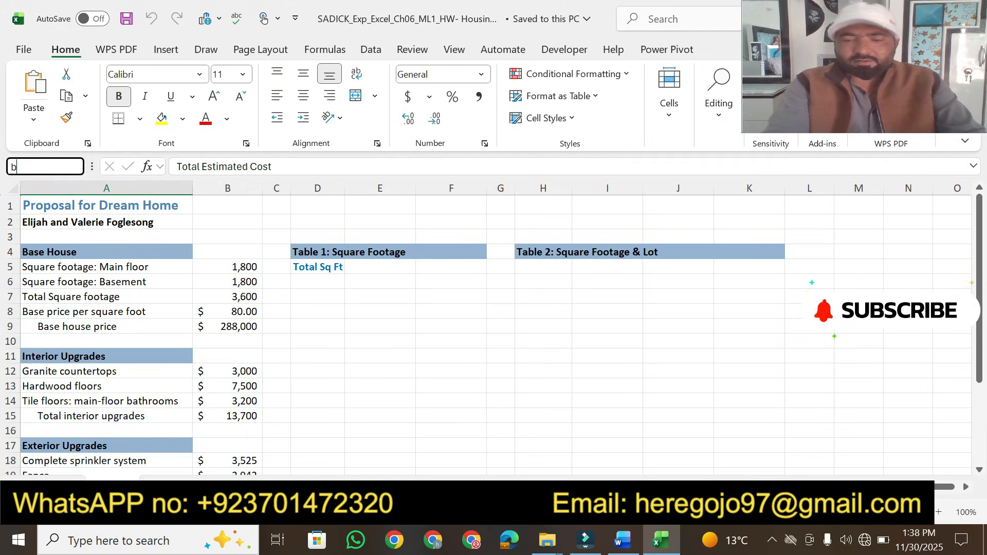
key("Return")
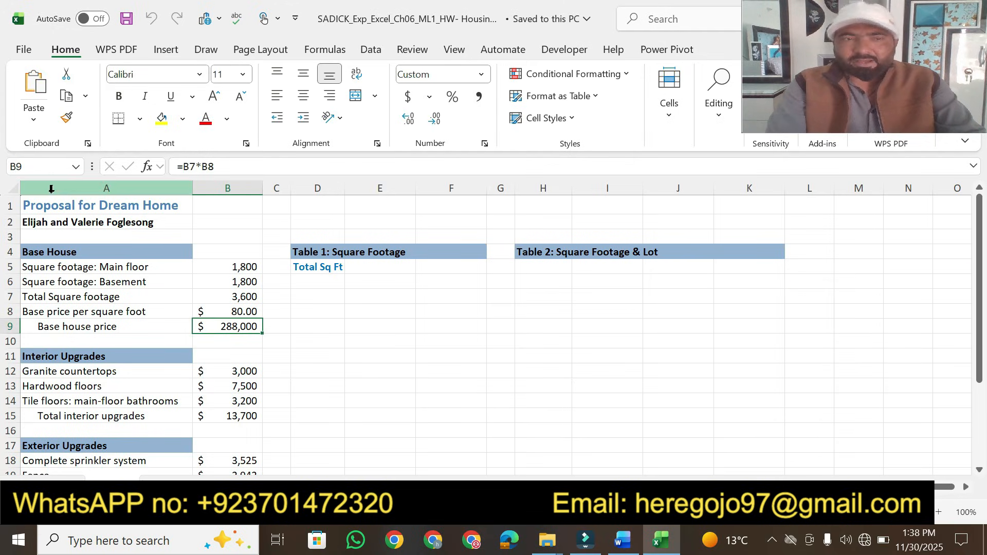
left_click(622, 532)
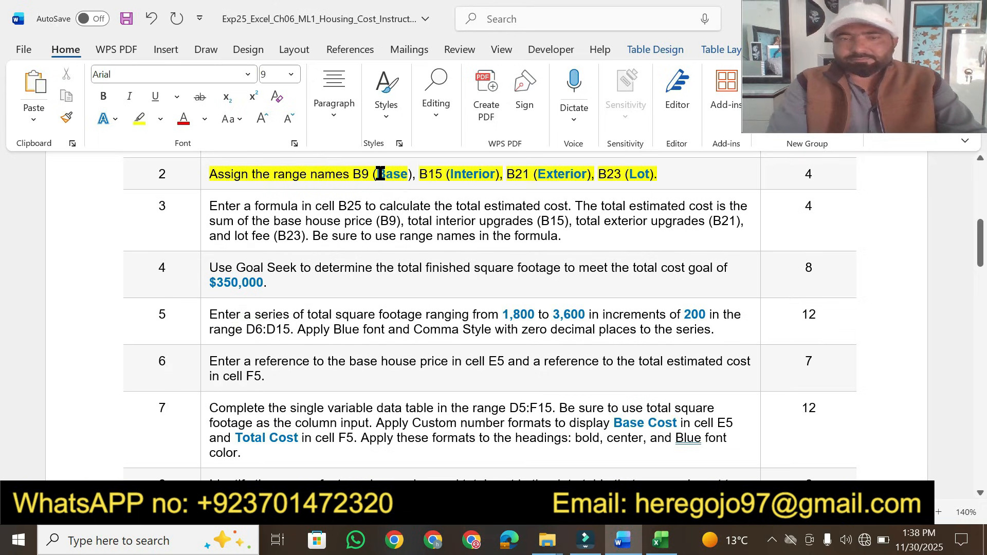
left_click_drag(379, 173, 408, 177)
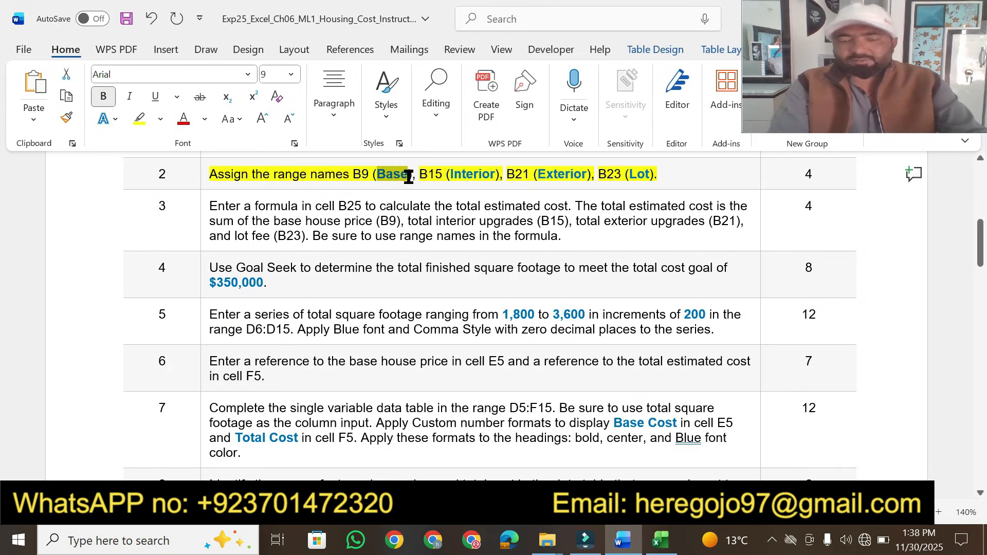
left_click(660, 540)
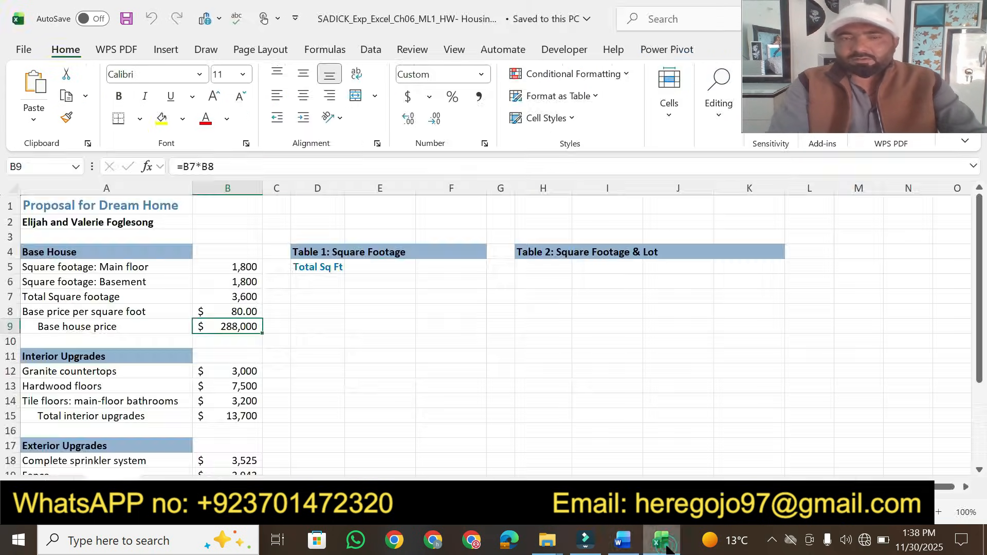
left_click(45, 171)
type("Base")
key("Return")
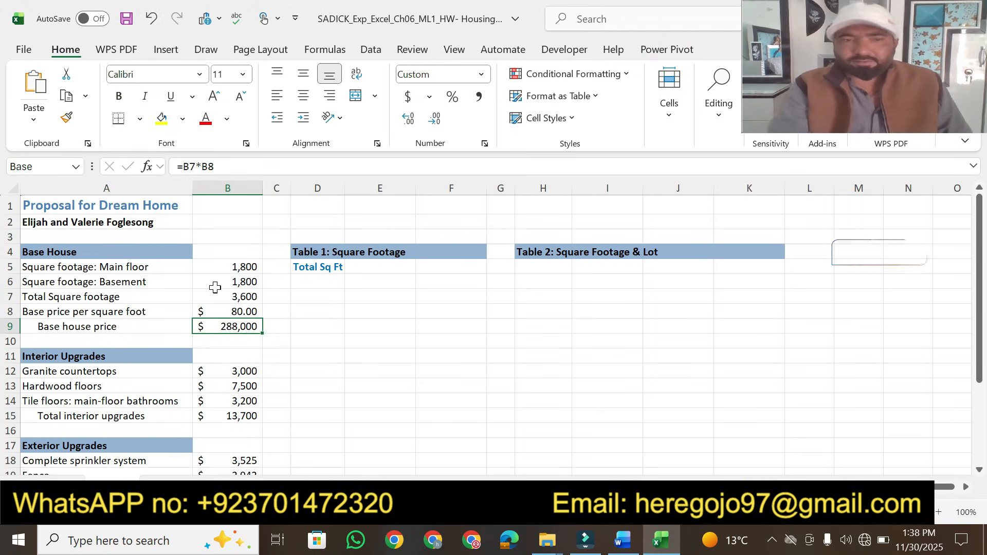
Go to cell B15 and assign it the range name Interior
left_click(620, 543)
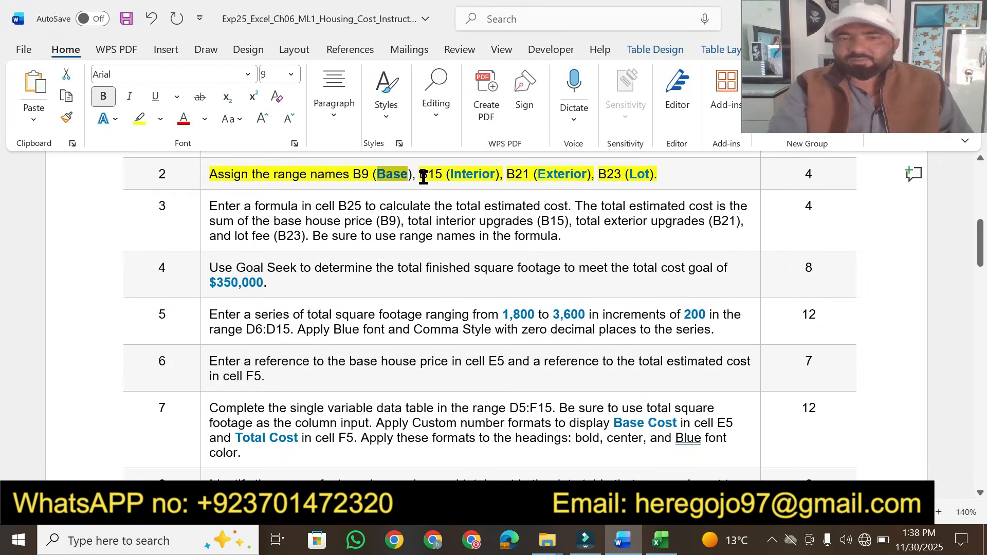
left_click_drag(421, 175, 444, 175)
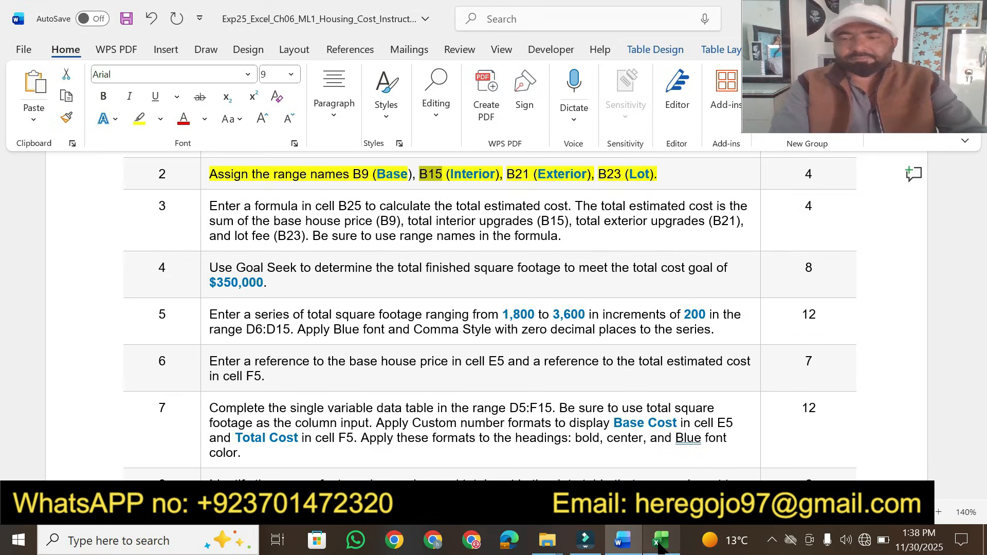
left_click(661, 539)
left_click(40, 168)
type("B15")
key("Return")
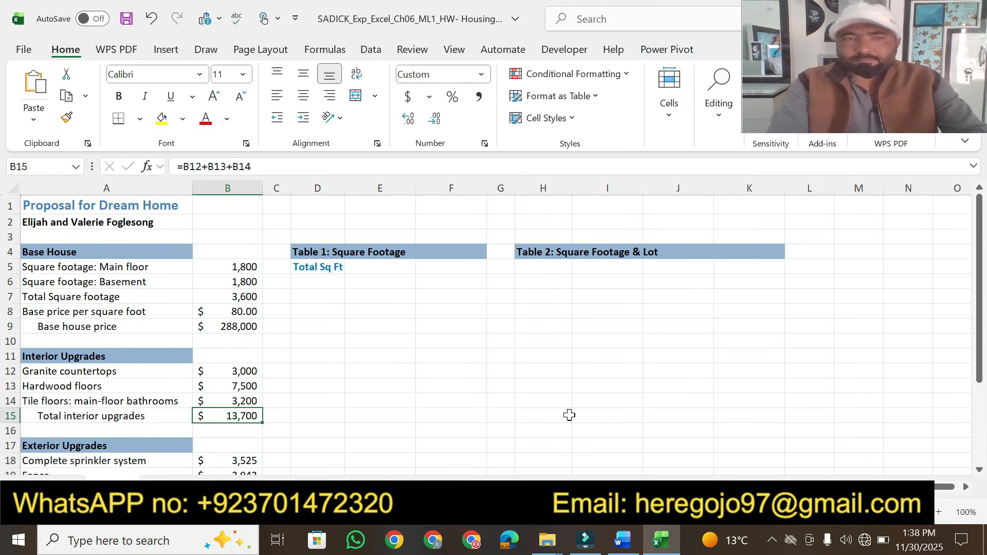
left_click(633, 537)
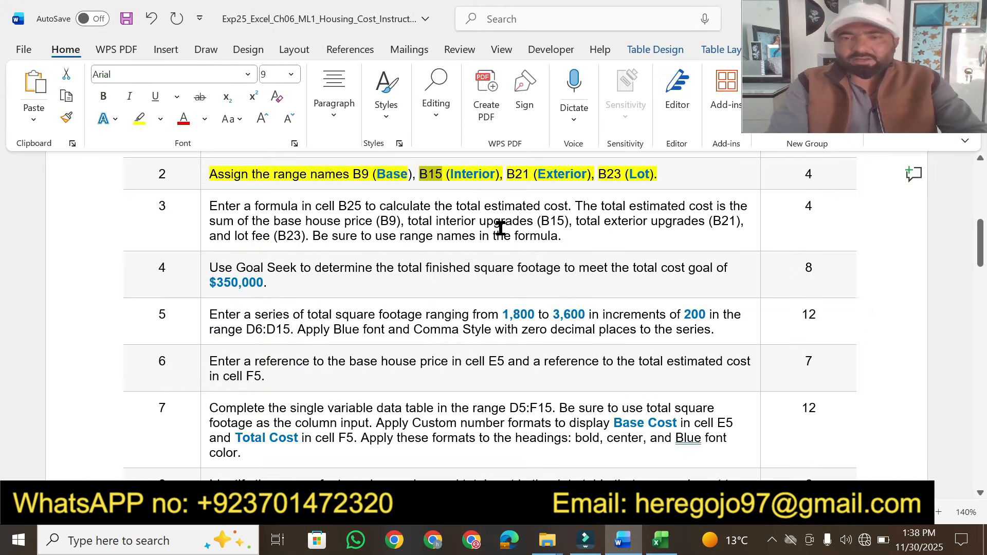
left_click_drag(451, 175, 493, 173)
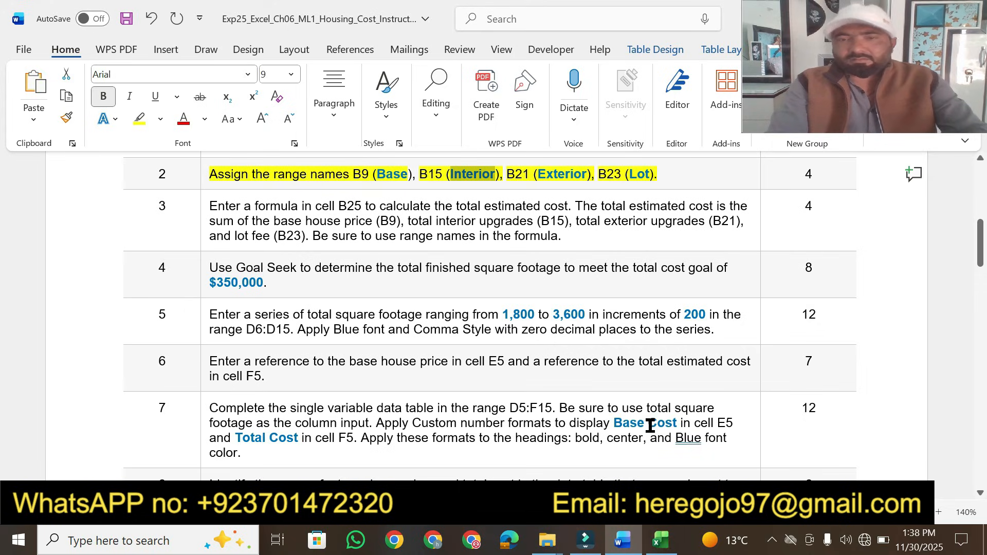
left_click(661, 540)
left_click(40, 166)
type("Interio")
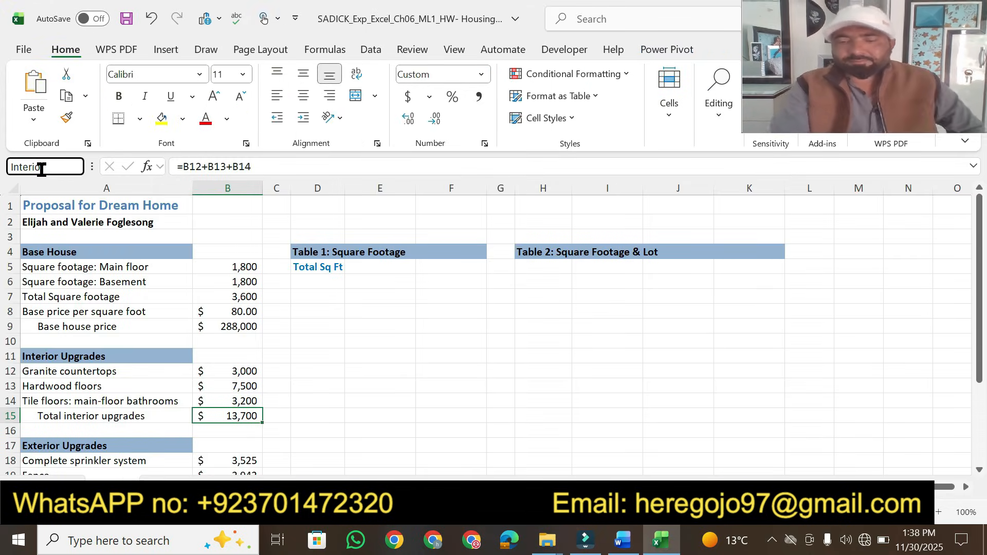
key("Return")
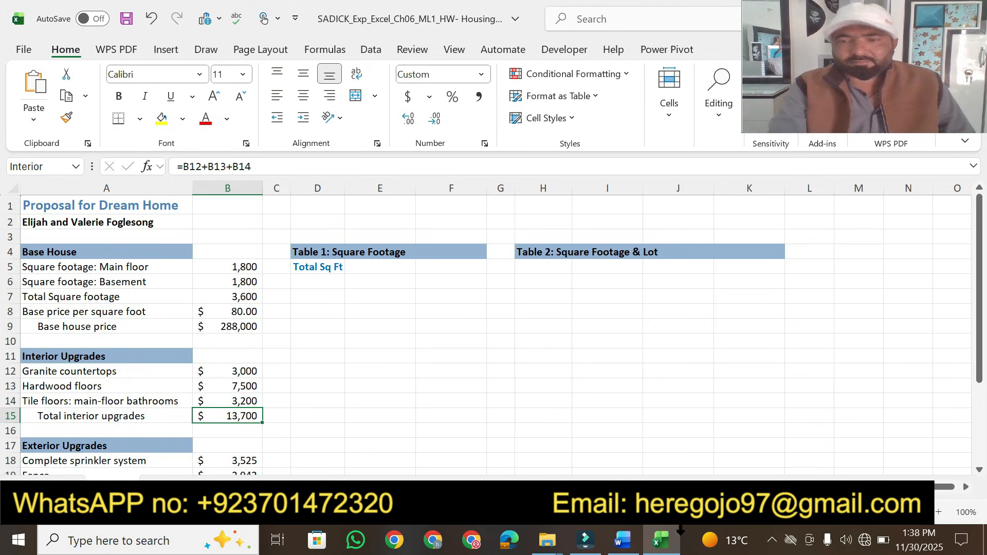
Go to cell B21 and assign it the range name Exterior
left_click(623, 540)
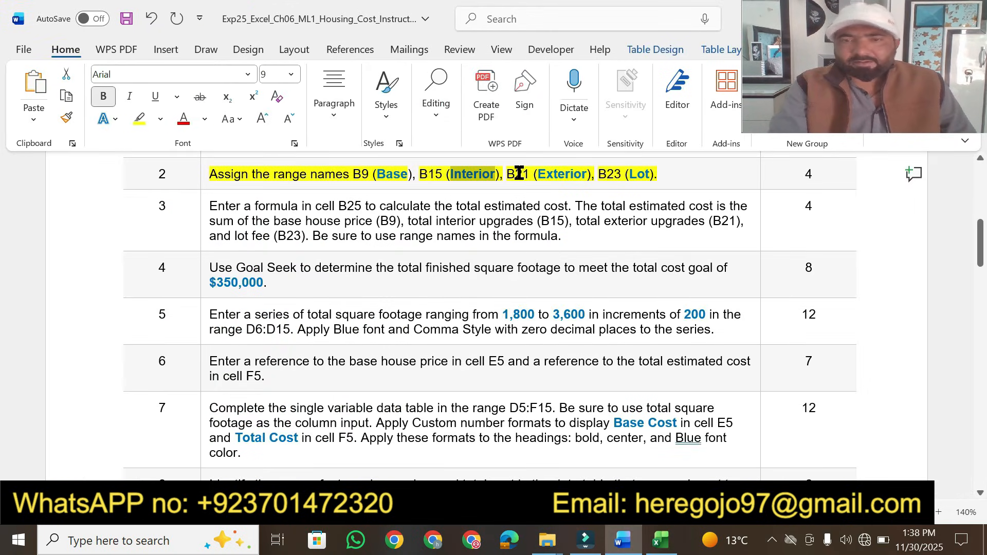
left_click_drag(507, 174, 529, 174)
key("ctrl+c")
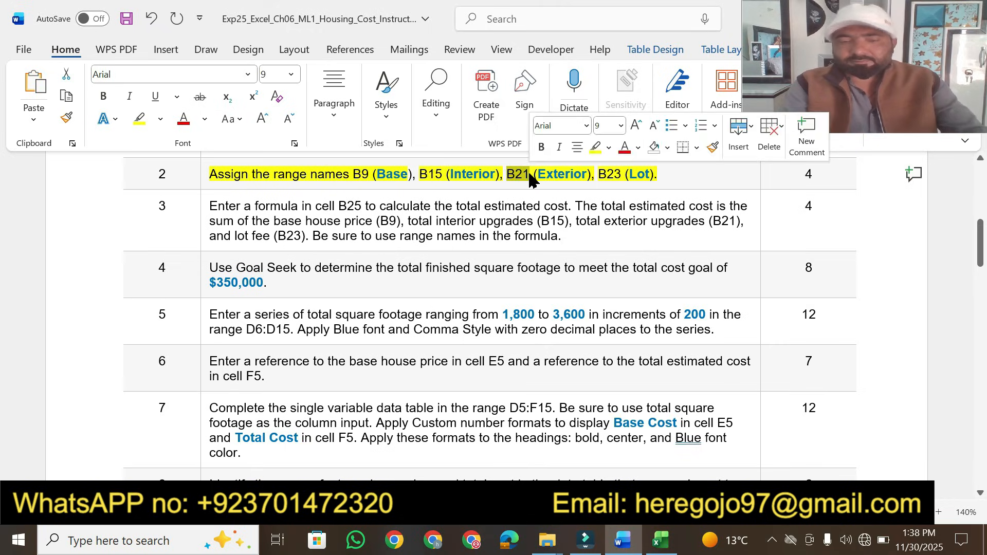
left_click(662, 539)
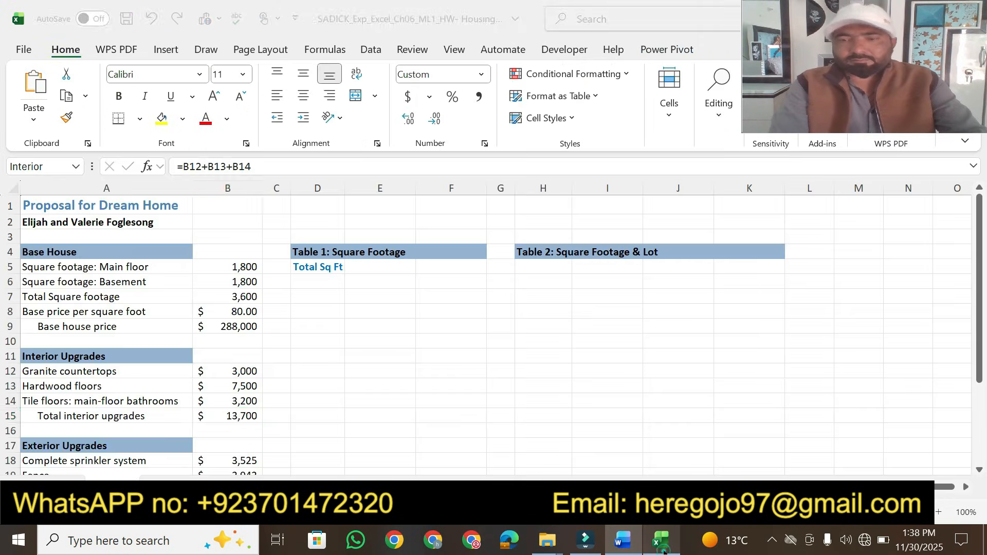
left_click(58, 166)
key("ctrl+v")
key("Return")
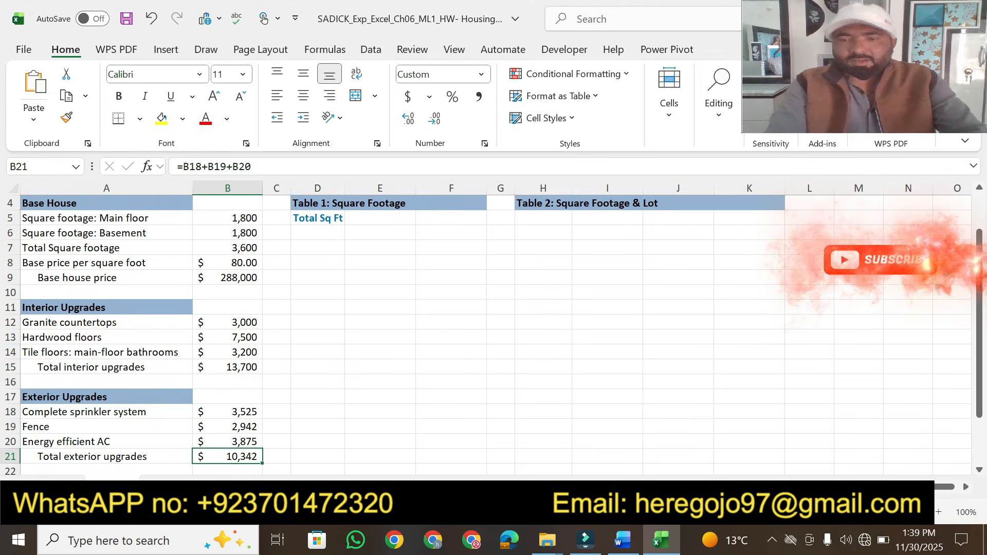
left_click(622, 540)
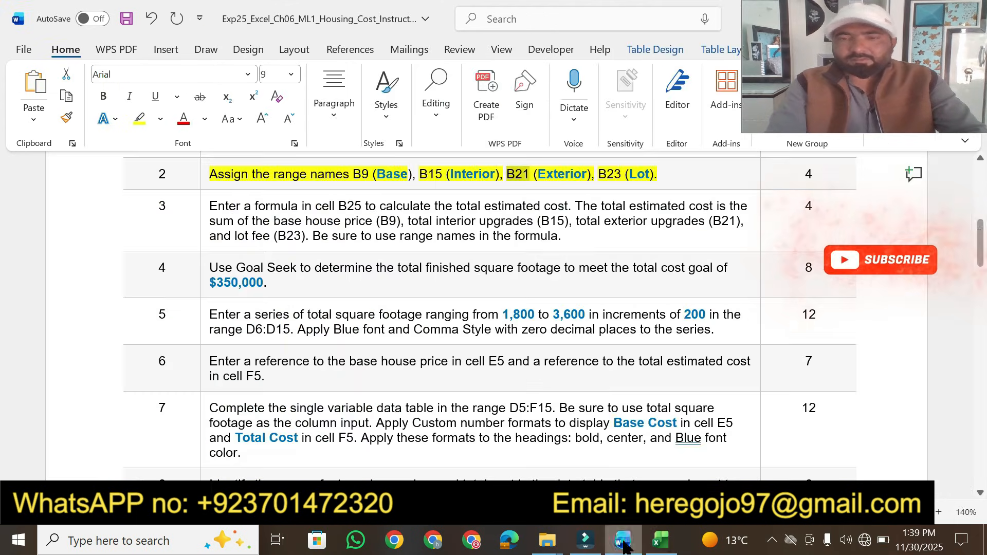
double_click(538, 175)
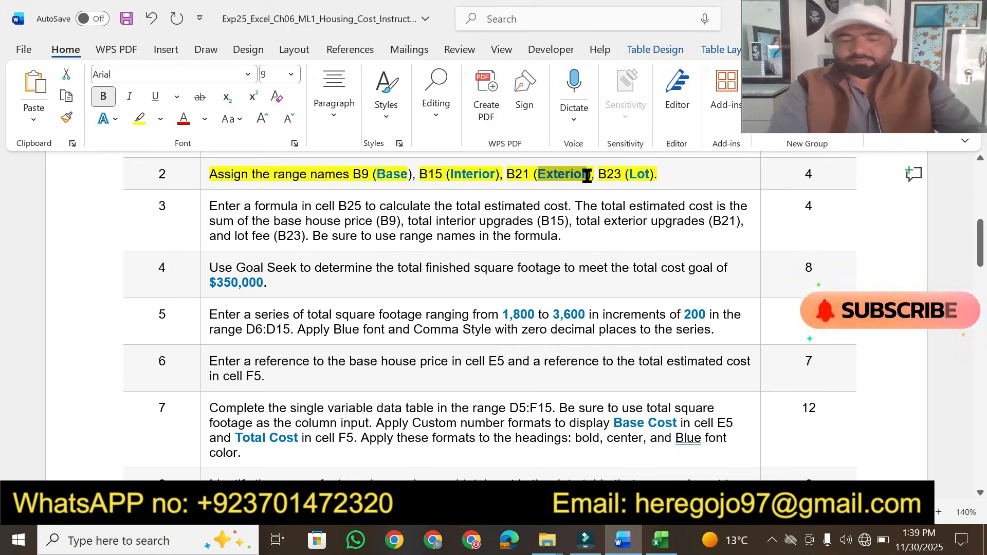
left_click(661, 540)
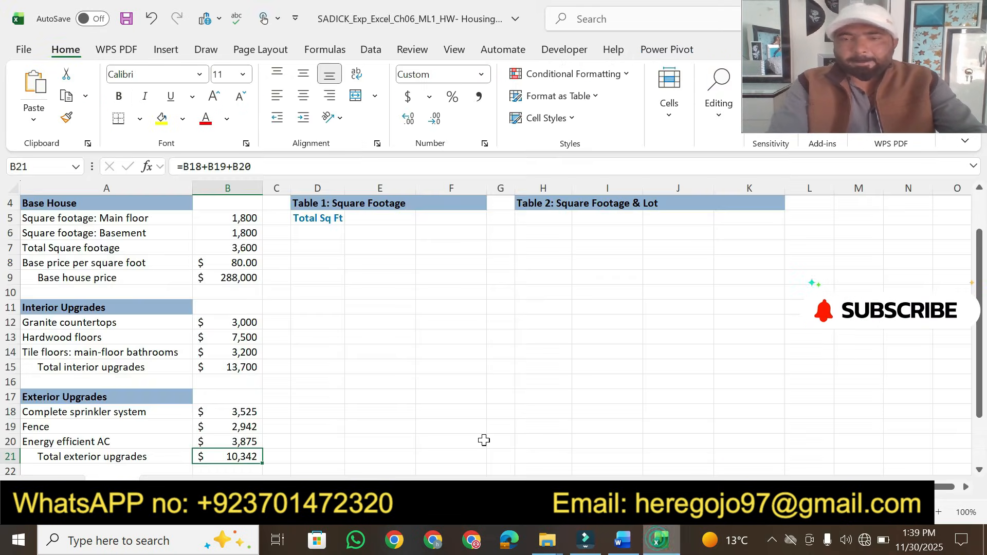
left_click(45, 167)
type("Exterior")
key("Return")
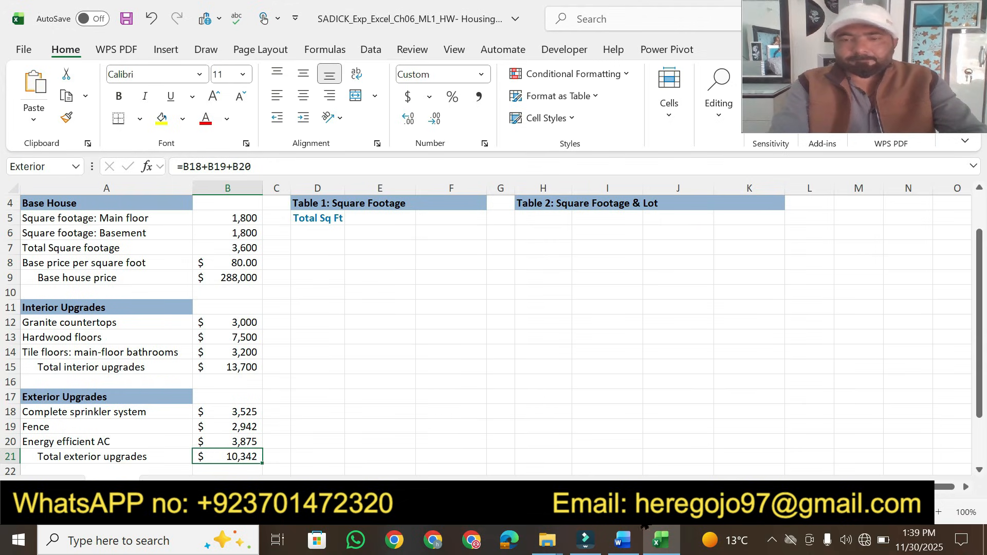
Go to cell B23 and assign it the range name Lot
left_click(623, 539)
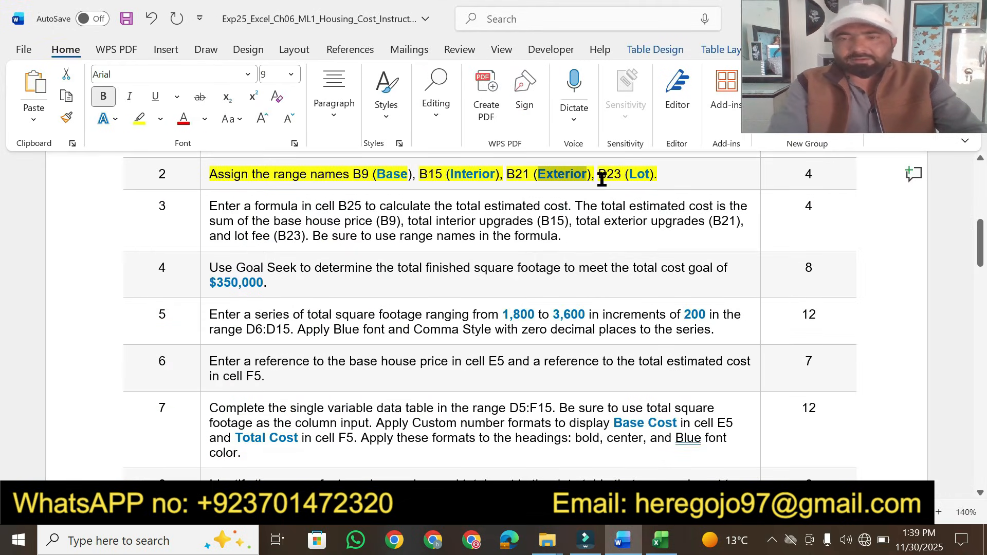
left_click_drag(599, 175, 622, 177)
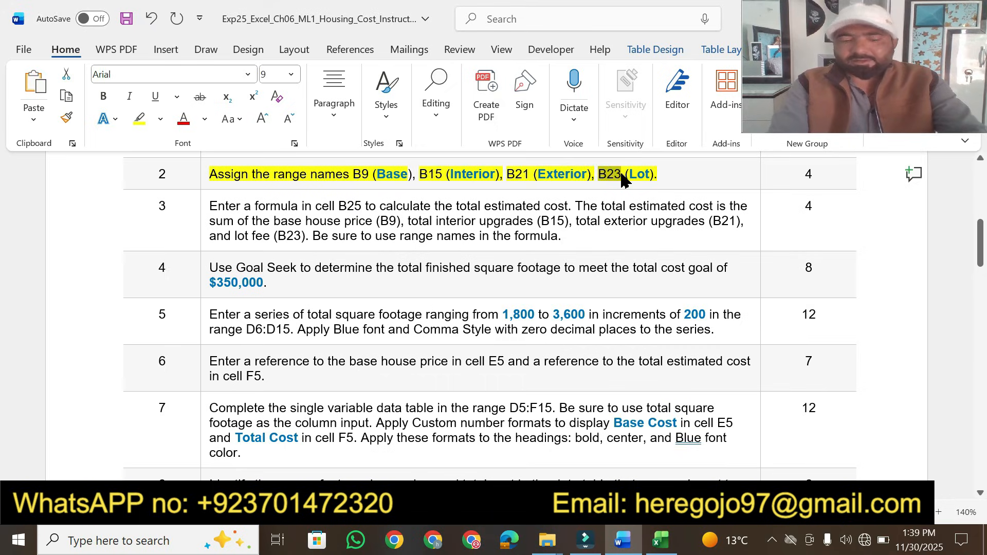
left_click(660, 540)
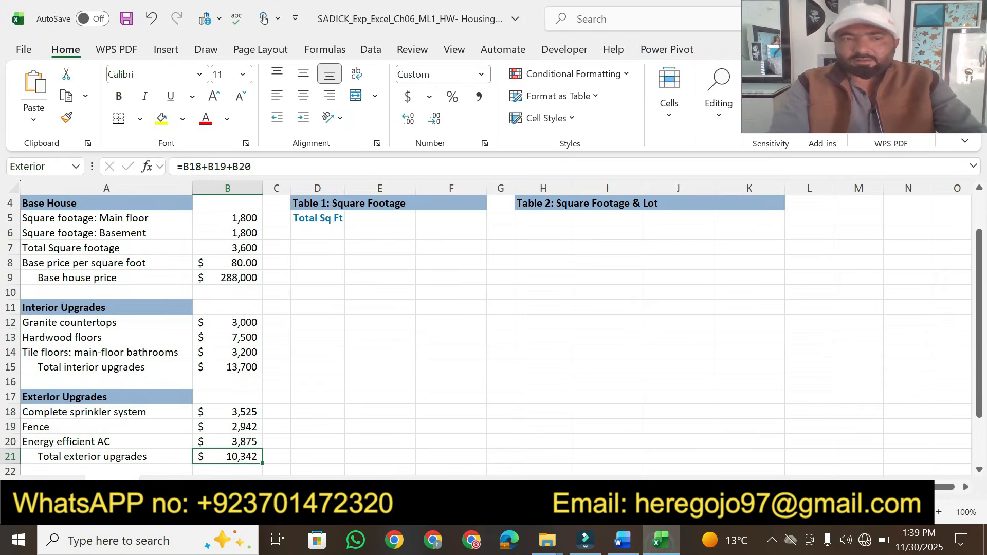
left_click(37, 166)
type("B23")
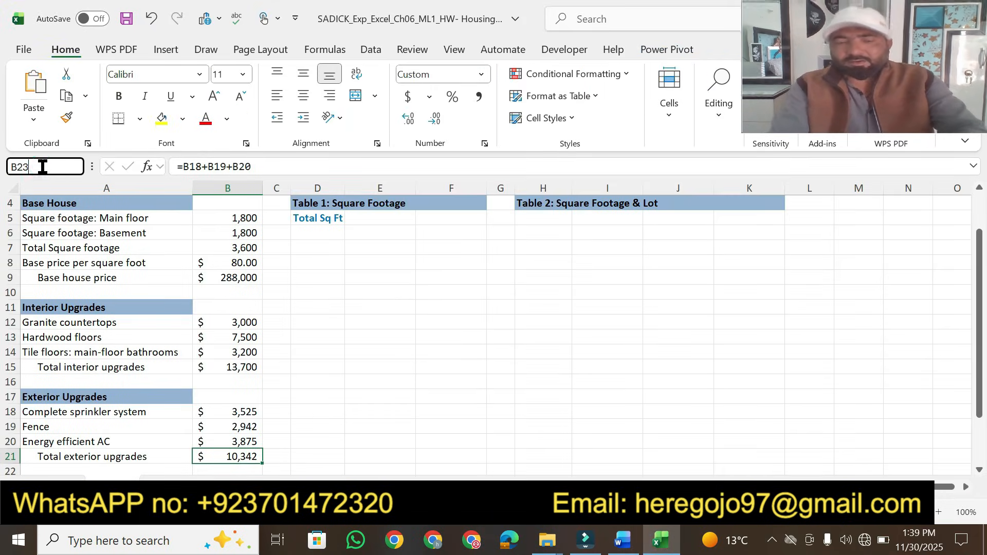
key("Return")
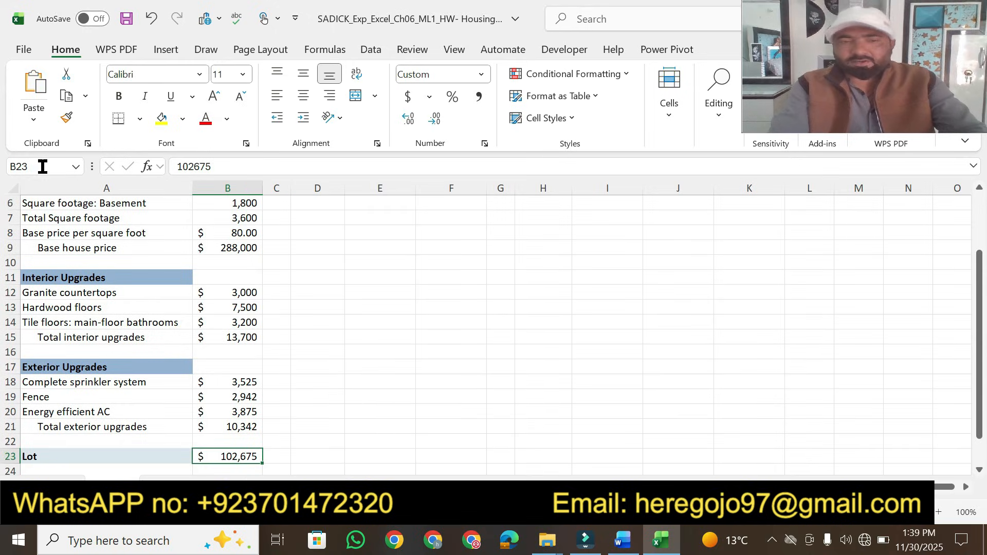
left_click(623, 540)
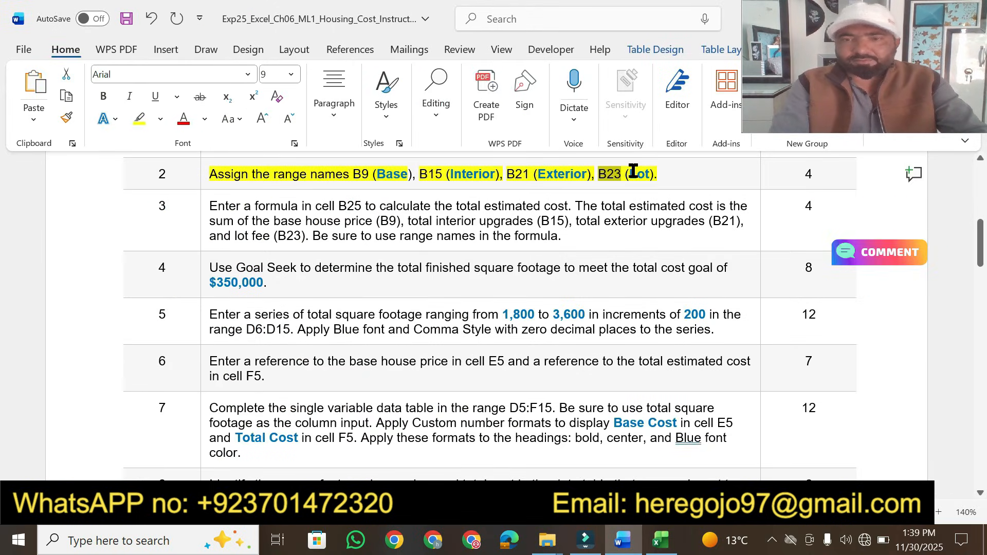
left_click_drag(630, 175, 651, 176)
left_click(660, 540)
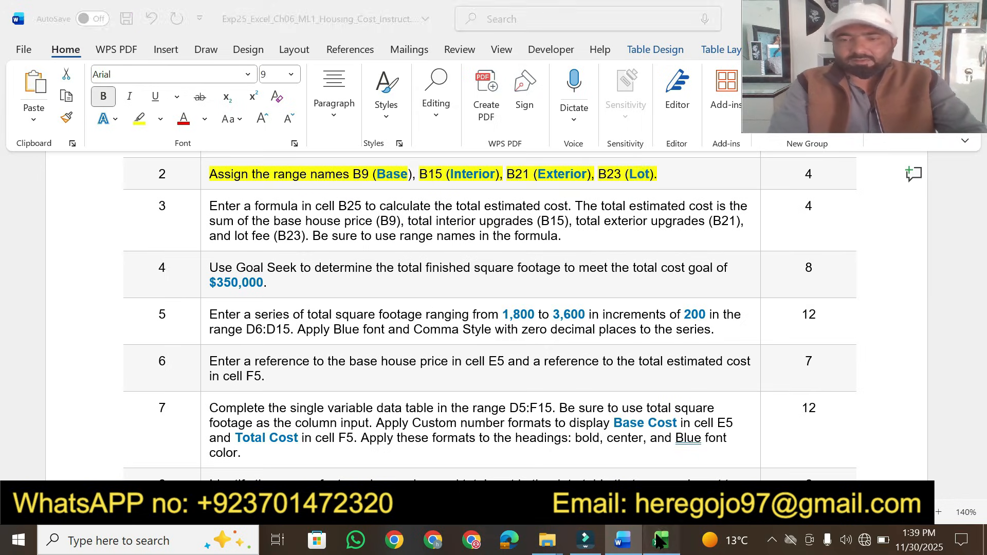
left_click(46, 164)
type("Lot")
key("Return")
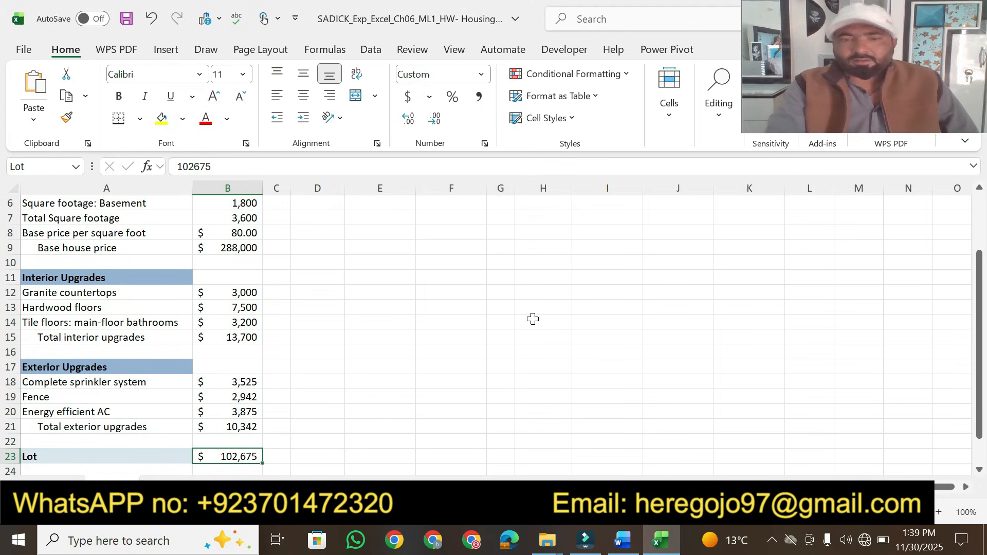
In the instructions document, highlight the step 2 points value 4 in yellow
left_click(624, 543)
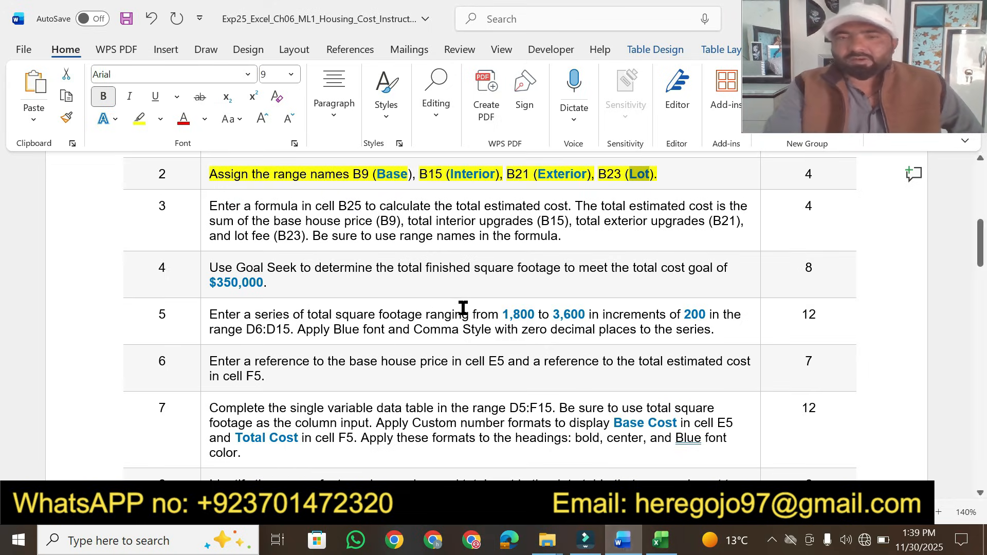
left_click(692, 179)
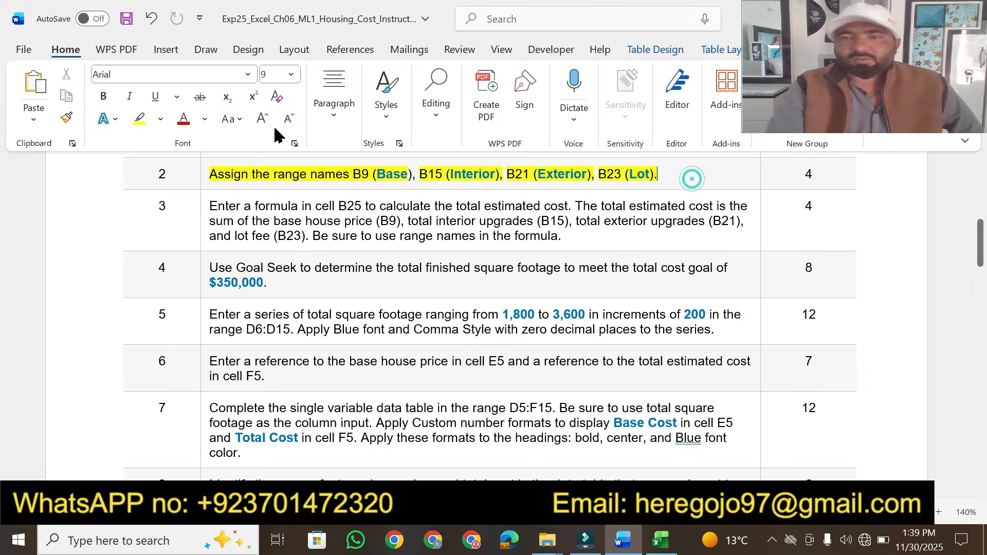
left_click(139, 120)
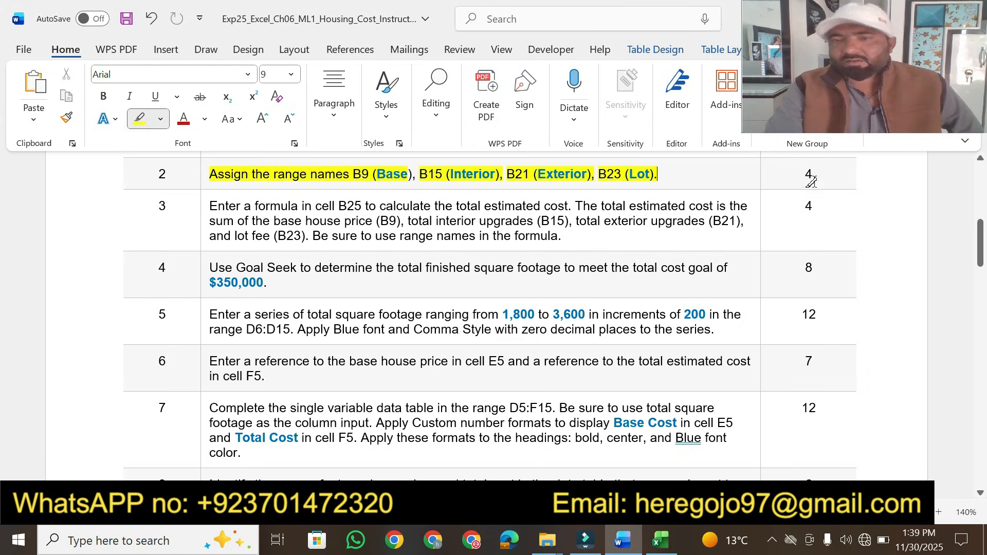
left_click_drag(803, 174, 808, 177)
In the instructions document, highlight step 3's opening sentence about entering a formula in cell B25 in yellow
left_click(980, 494)
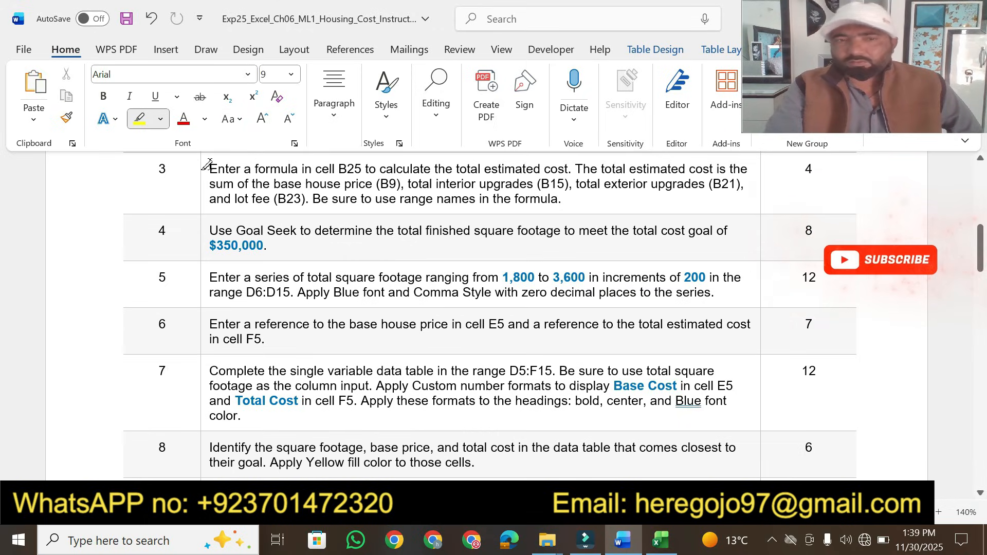
left_click_drag(208, 167, 568, 167)
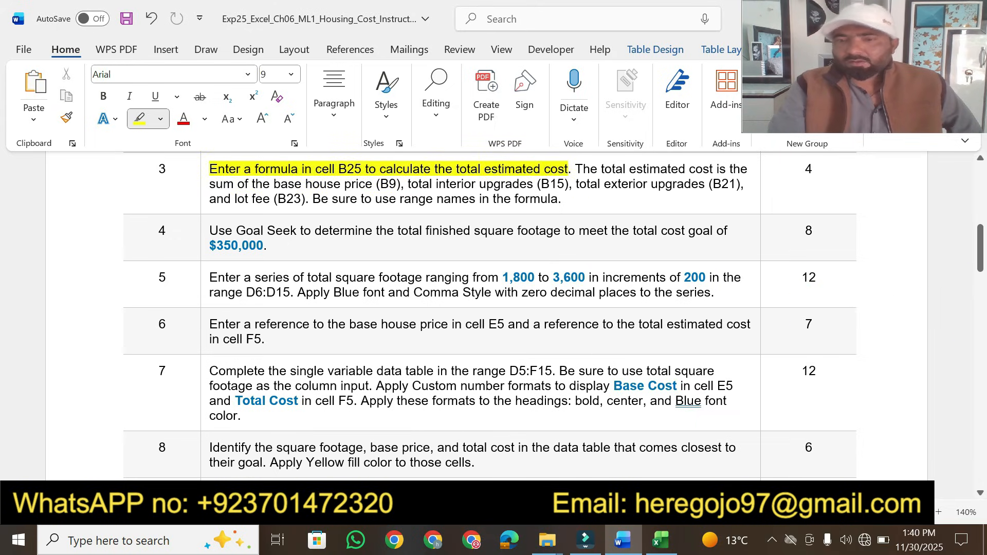
In the homework workbook, go to cell B25 for the total estimated cost
left_click(661, 540)
left_click(58, 166)
type("b25")
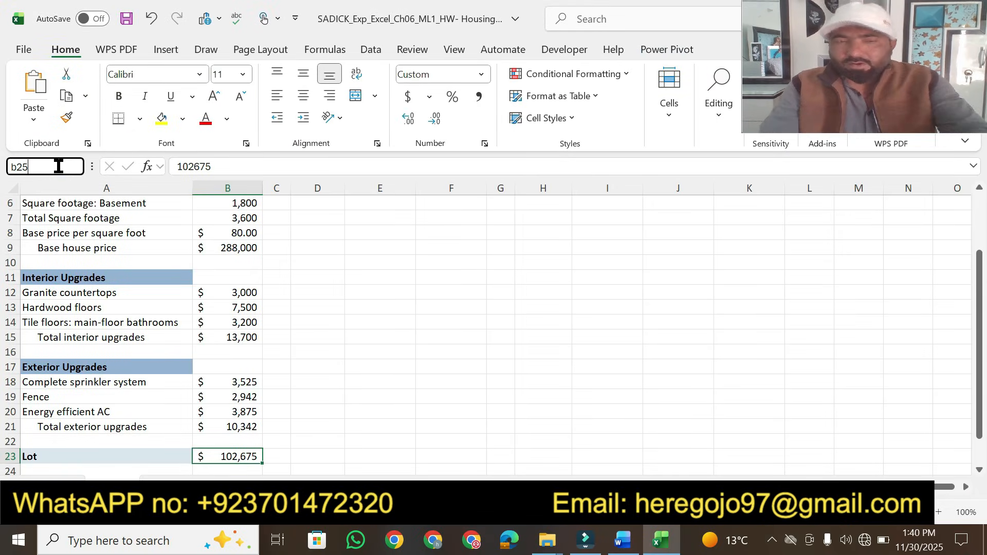
key("Return")
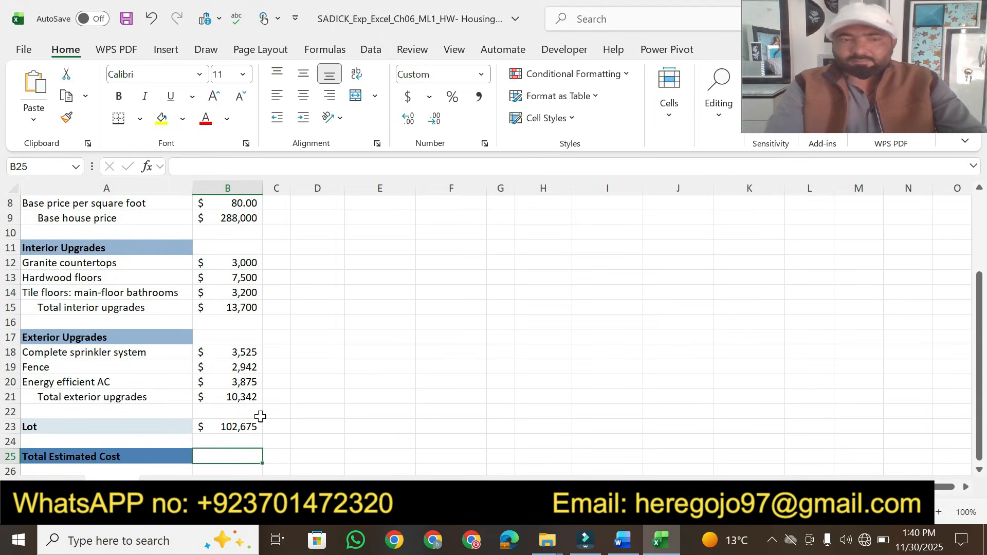
In the instructions, highlight the listed cells B9, B15, B21 and lot fee B23 in step 3 in yellow
left_click(622, 540)
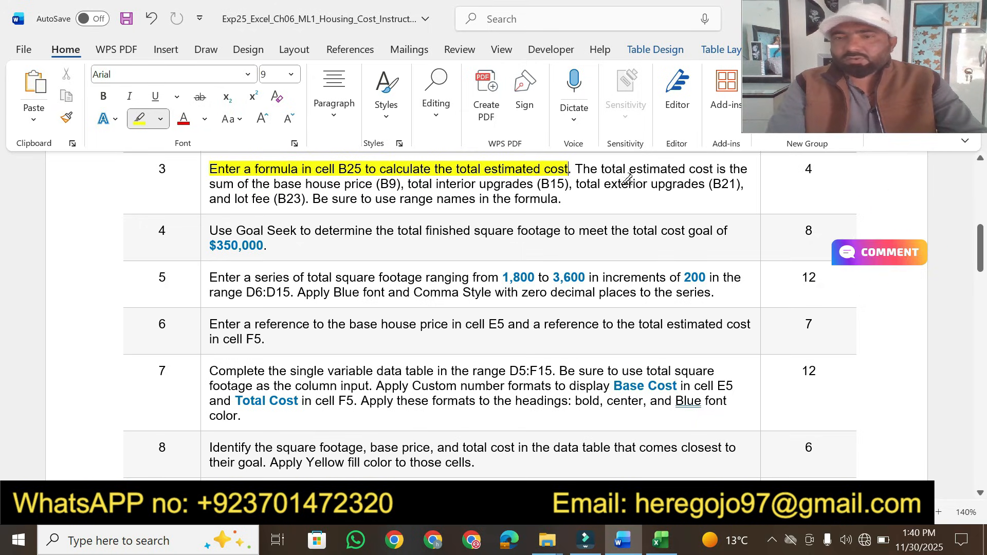
left_click_drag(211, 184, 735, 184)
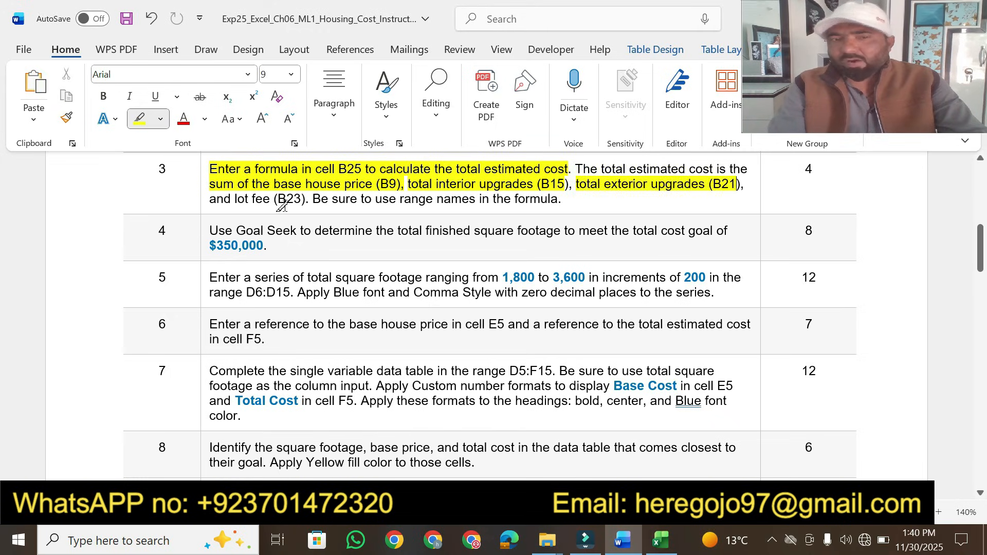
left_click_drag(208, 198, 308, 195)
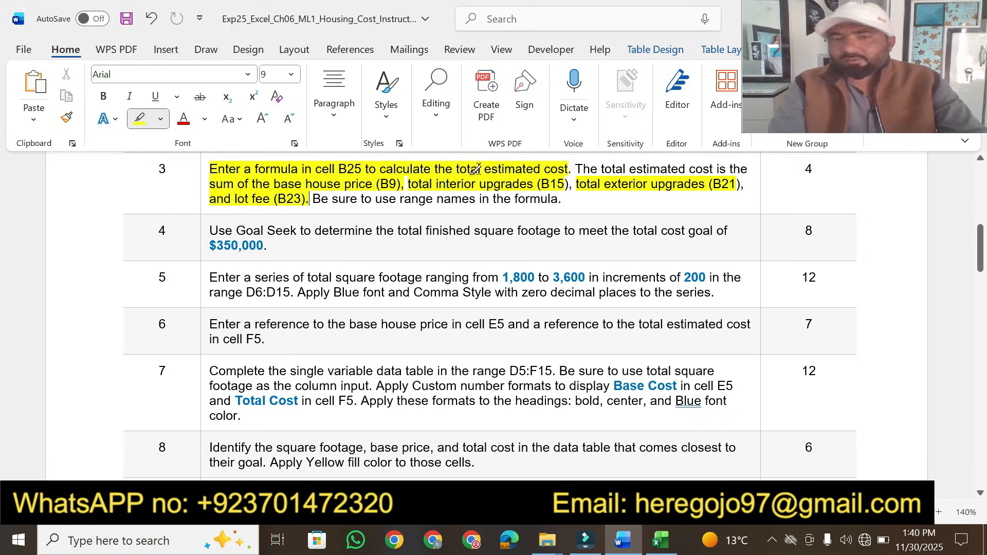
In cell B25, enter the formula =Base+Interior+Exterior+Lot using the range names
left_click(661, 540)
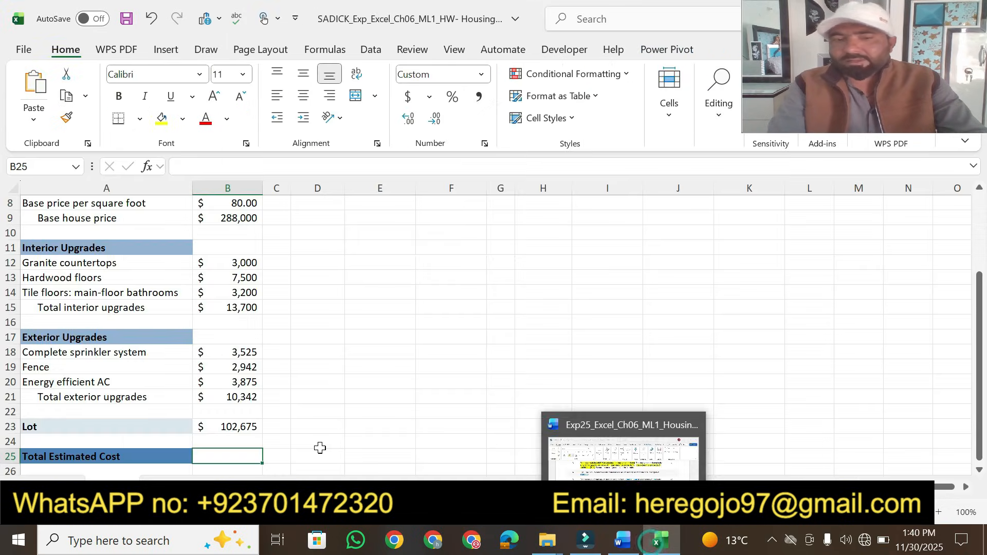
type("=")
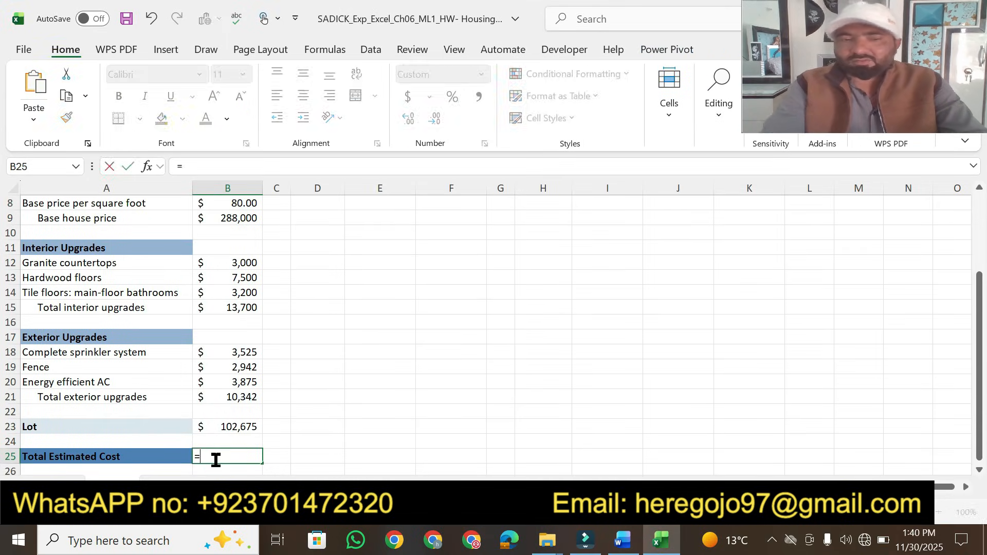
left_click(625, 543)
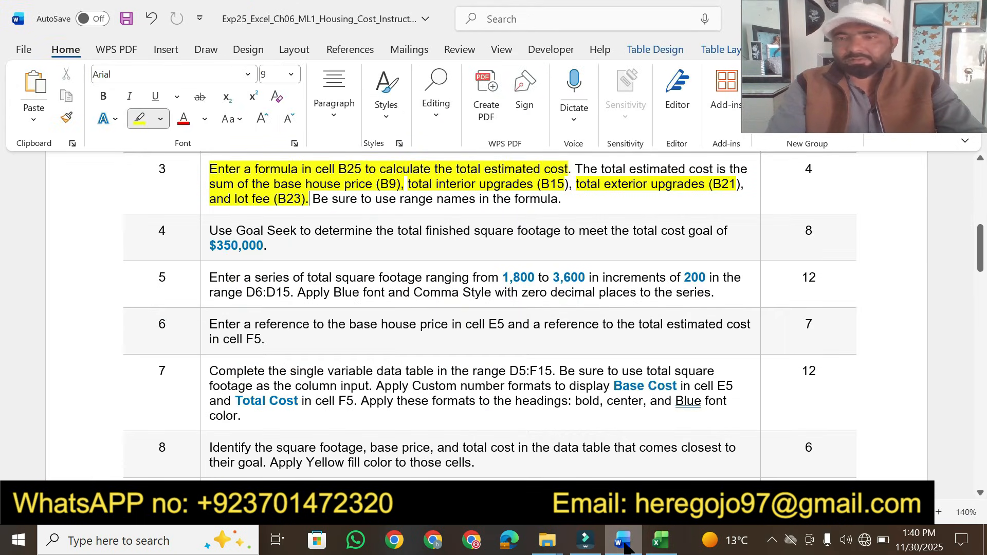
left_click(617, 540)
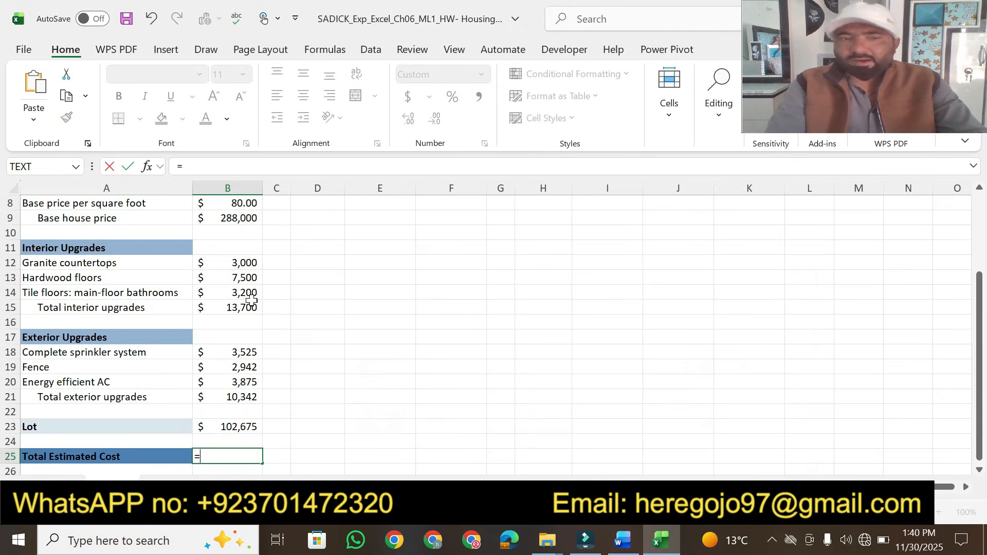
left_click(631, 544)
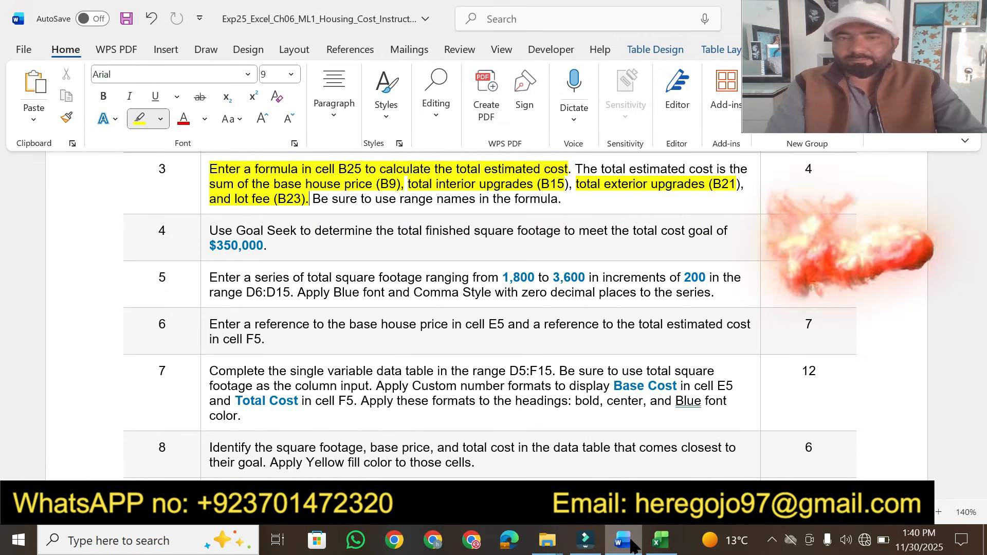
left_click(660, 540)
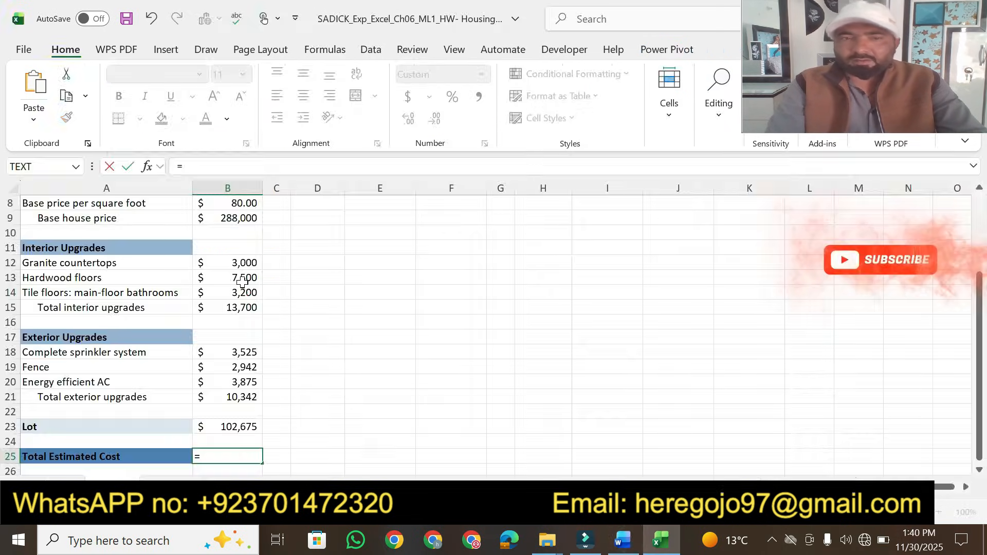
left_click(242, 217)
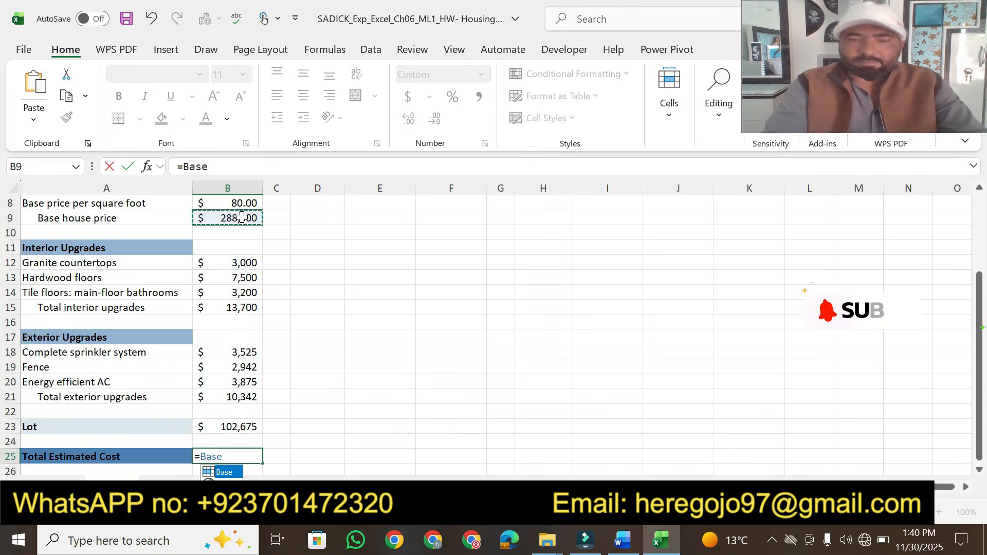
type("+")
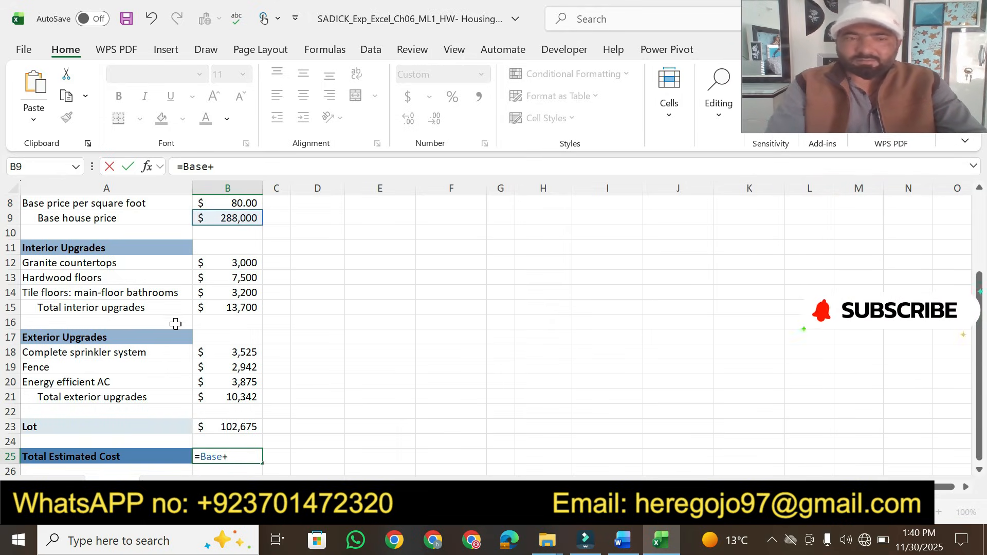
left_click(218, 312)
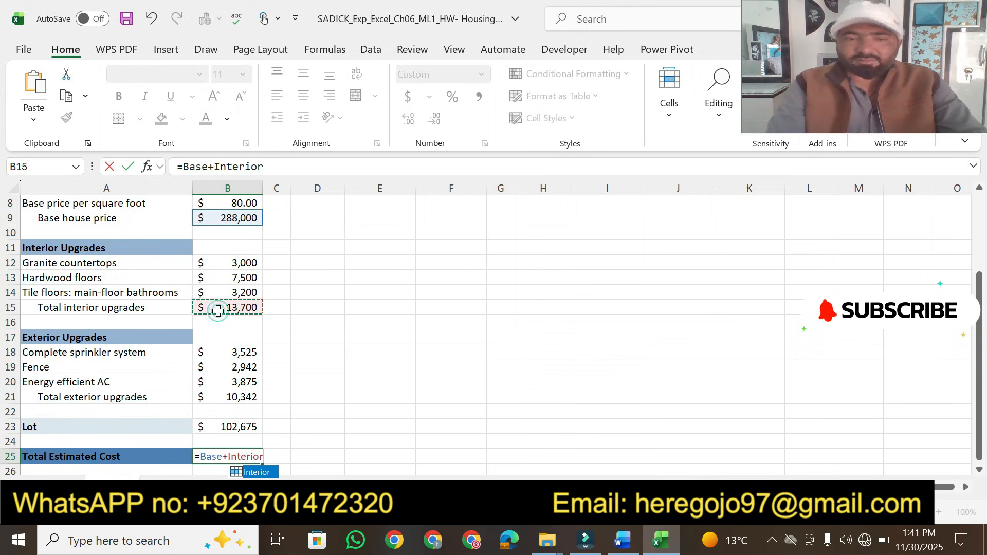
type("+")
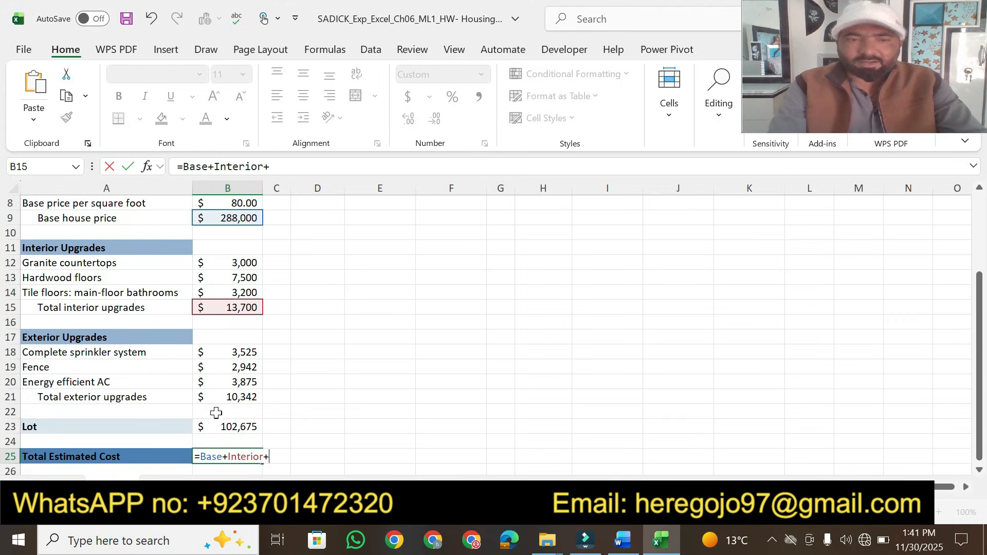
left_click(247, 399)
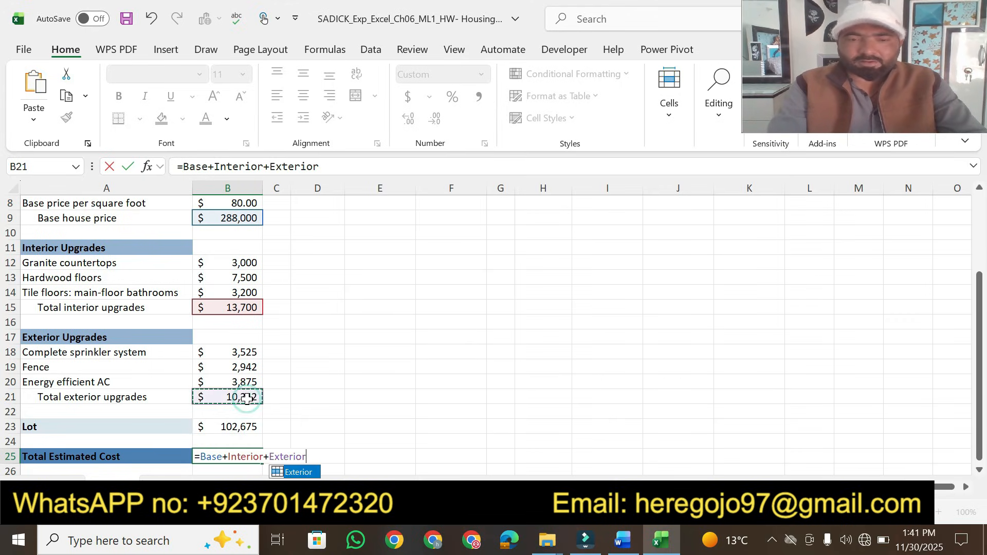
type("+")
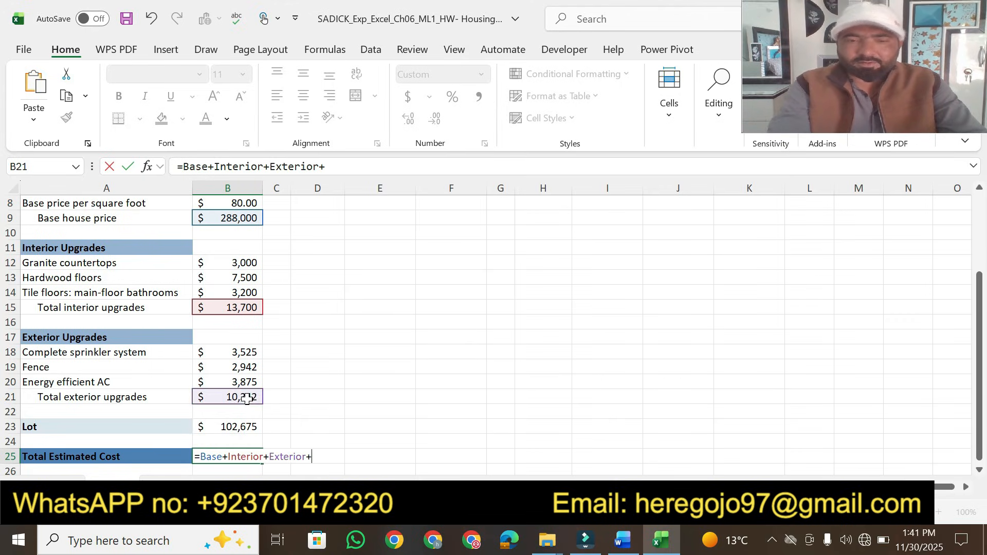
left_click(231, 426)
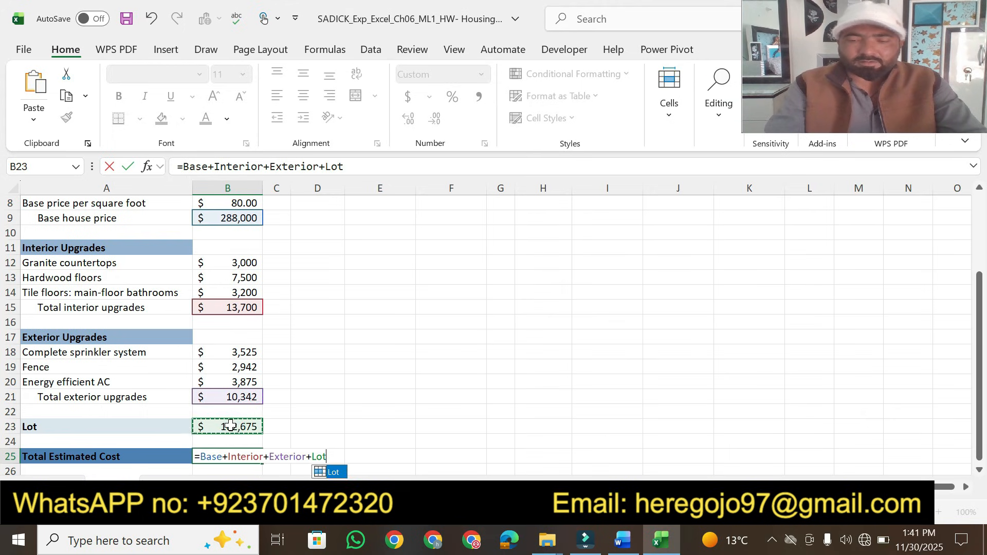
key("Return")
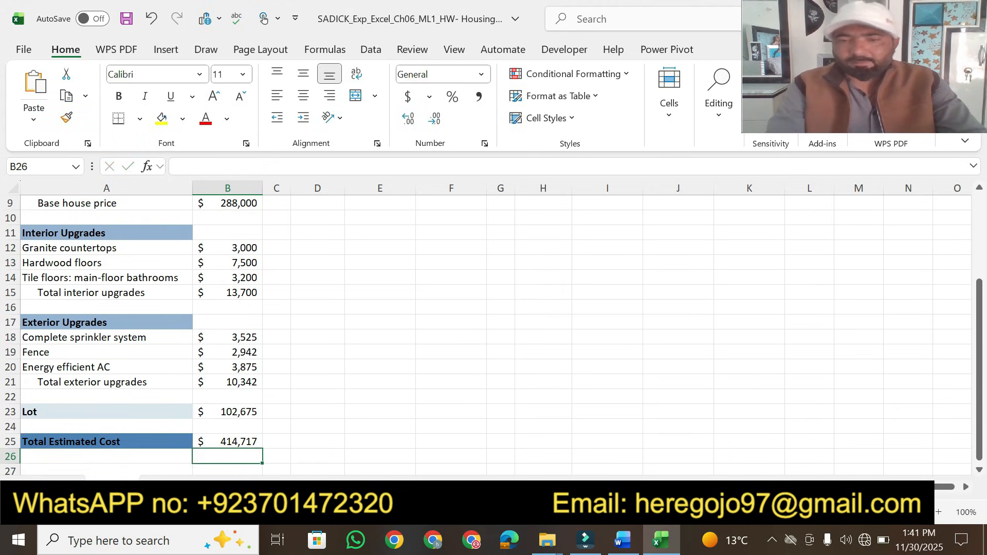
In the instructions, highlight 'to use range names in the formula' and step 3's points value 4 in yellow
left_click(623, 539)
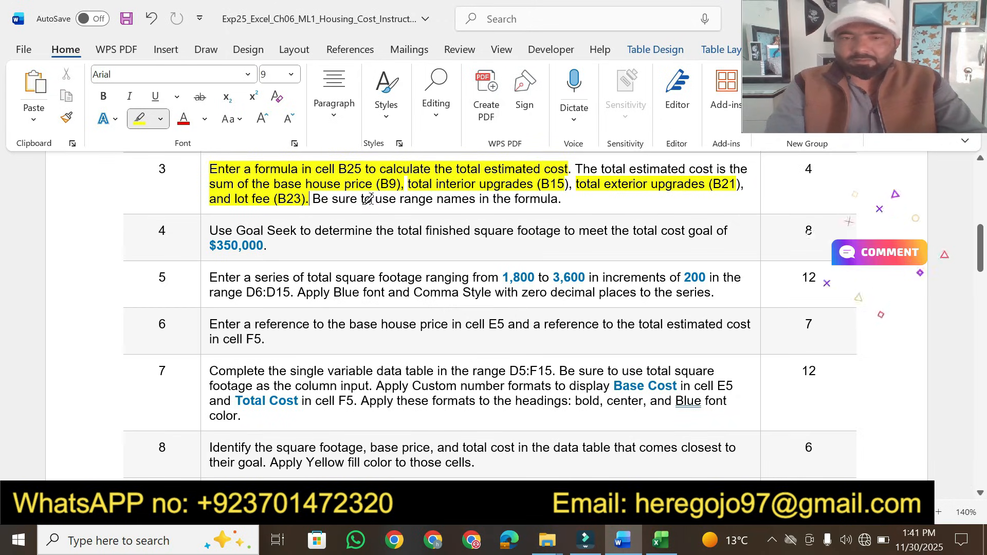
left_click_drag(361, 199, 560, 195)
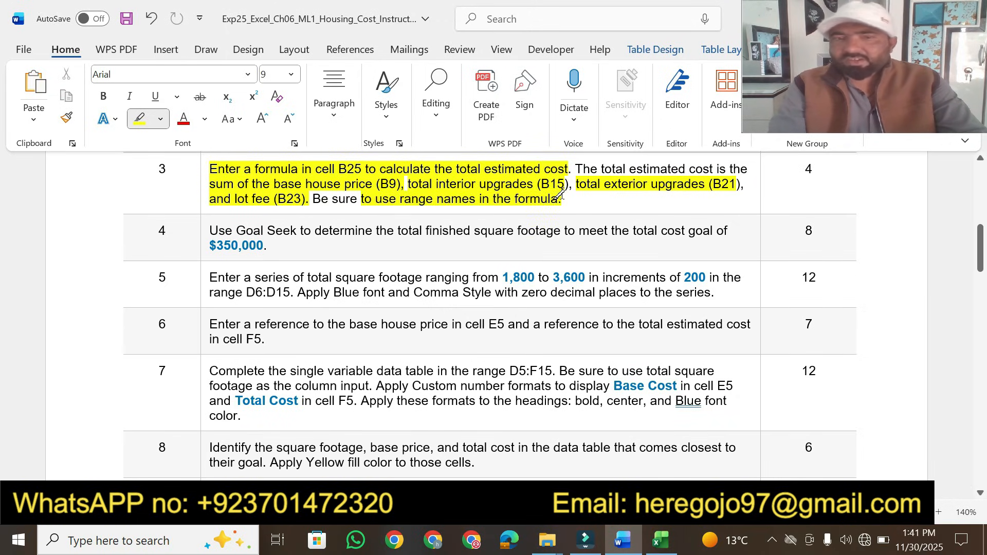
left_click(660, 540)
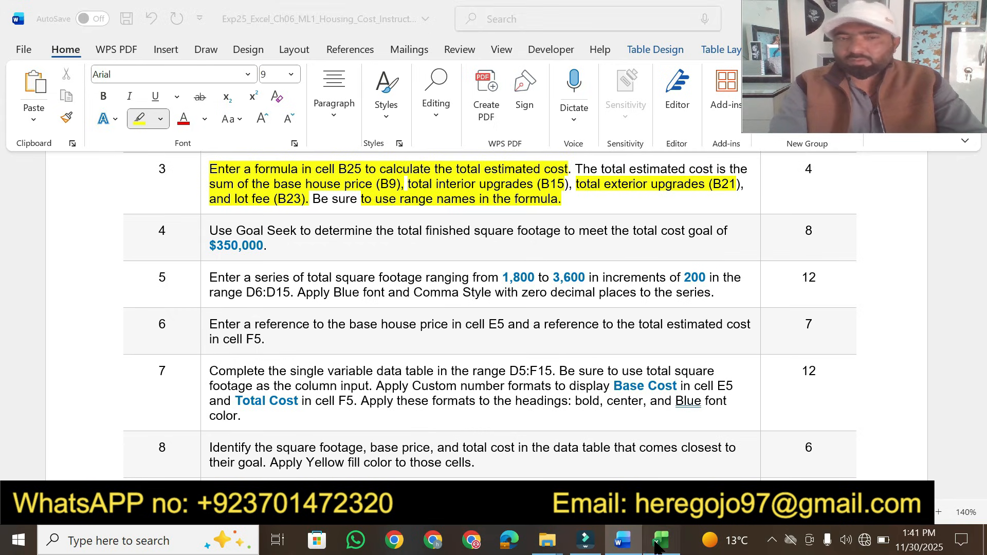
left_click(656, 544)
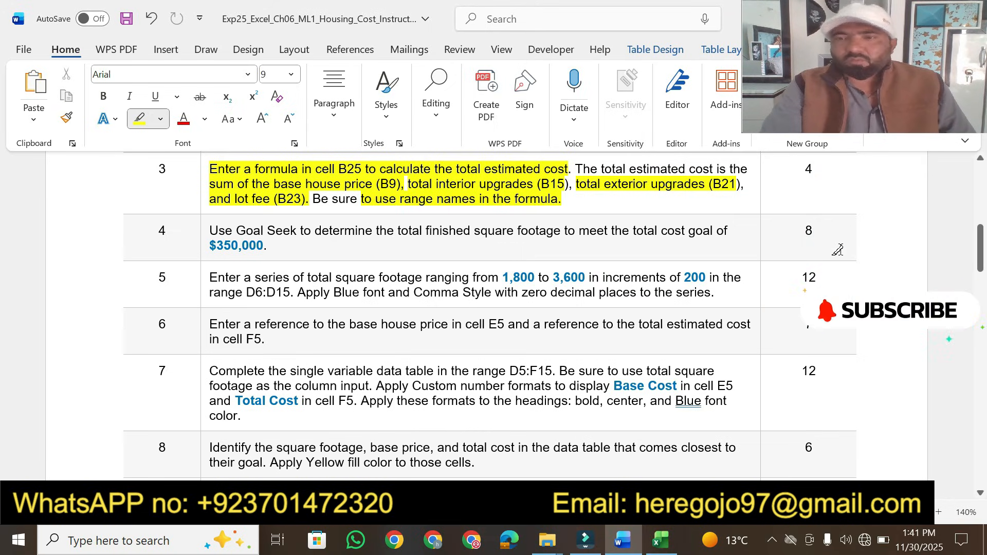
left_click_drag(802, 170, 815, 170)
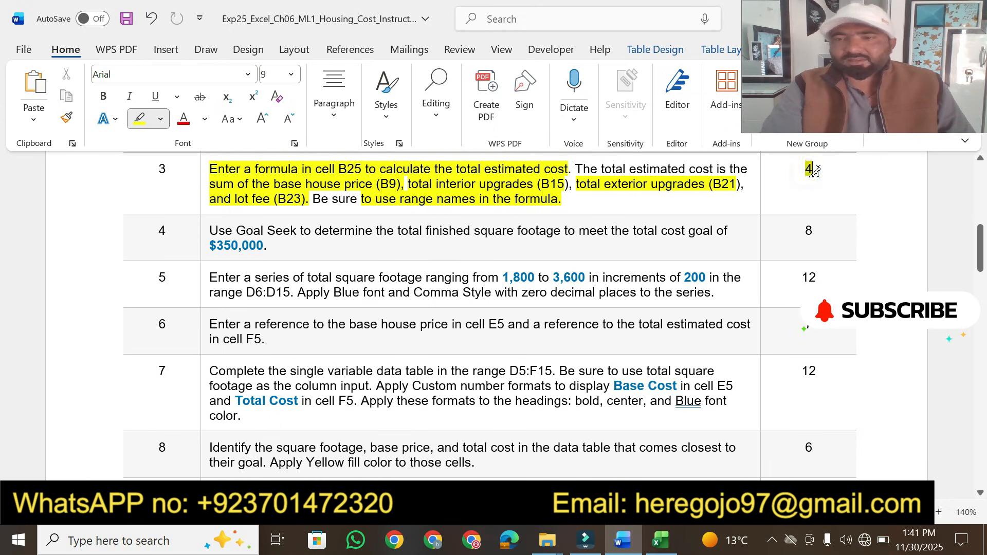
Highlight the step 4 Goal Seek instruction, including the $350,000 goal, in yellow
left_click(979, 494)
left_click(978, 494)
left_click(979, 494)
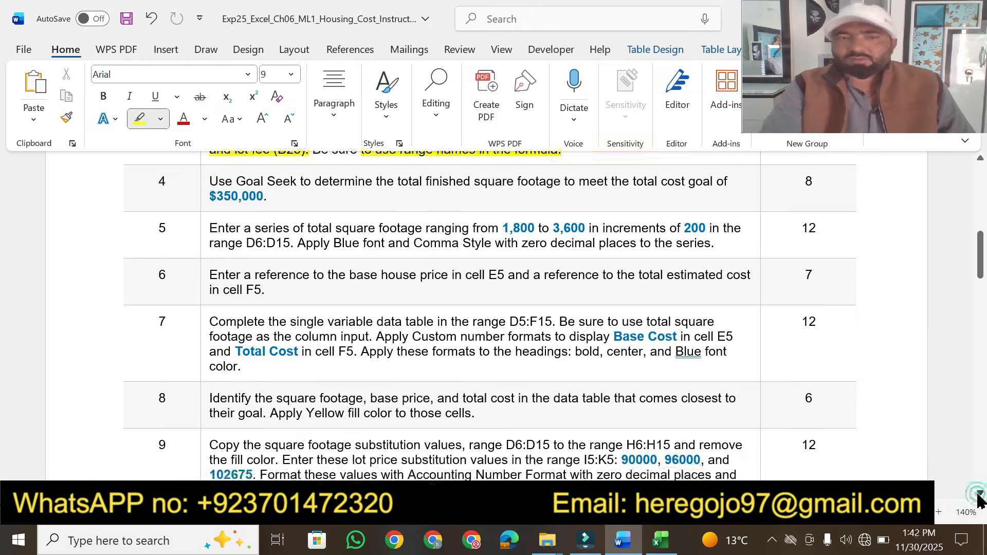
left_click(979, 495)
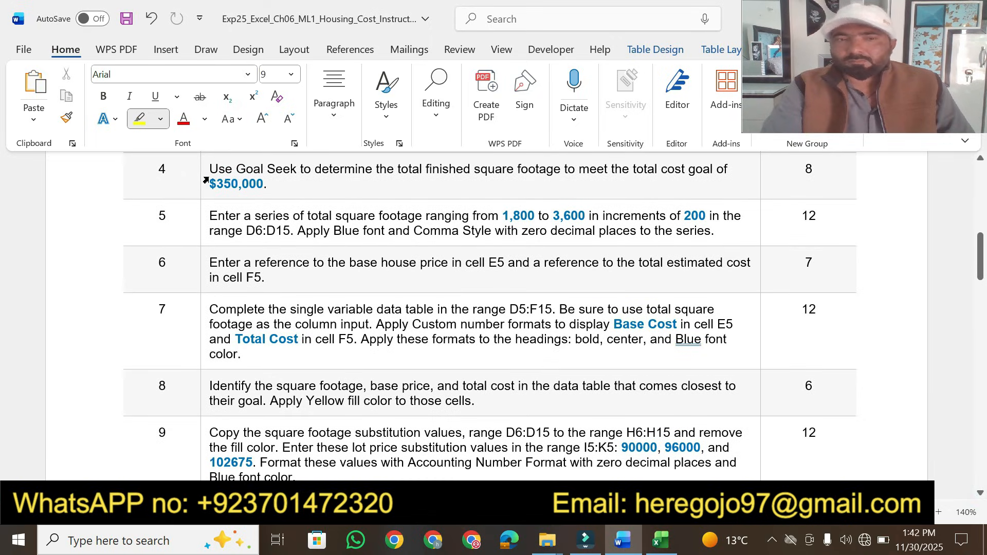
left_click_drag(208, 170, 753, 168)
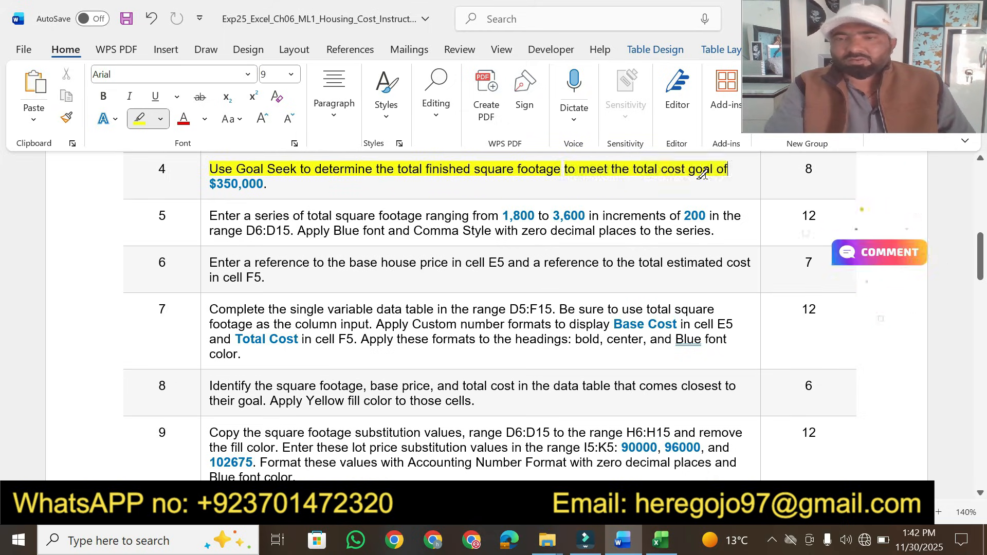
left_click_drag(208, 182, 271, 185)
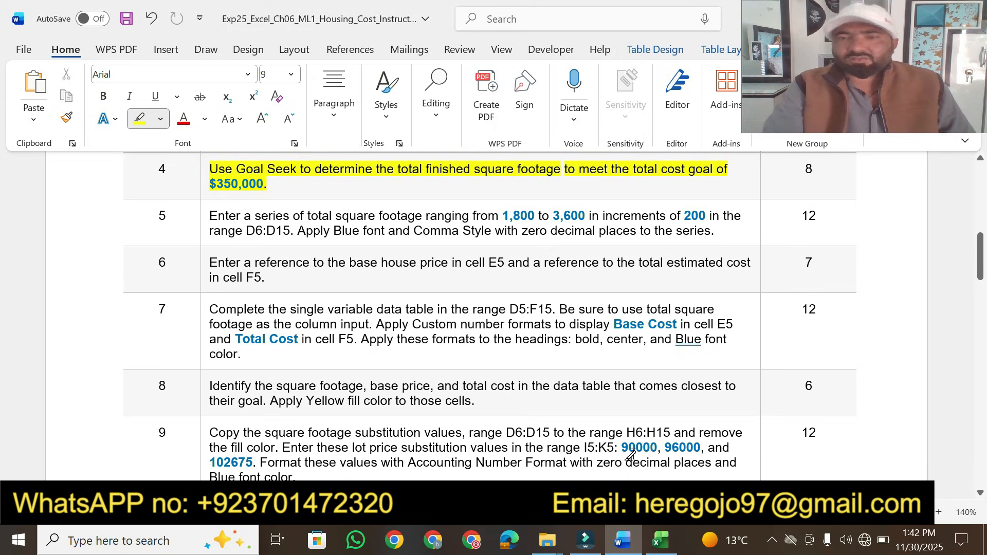
Review the housing worksheet from the title rows down to the total estimated cost
left_click(661, 540)
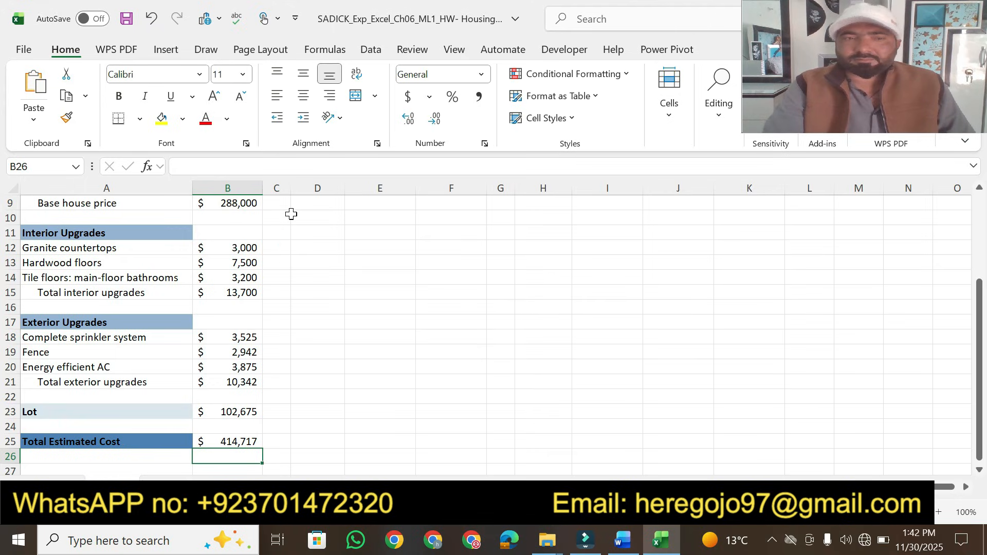
left_click_drag(979, 394, 980, 318)
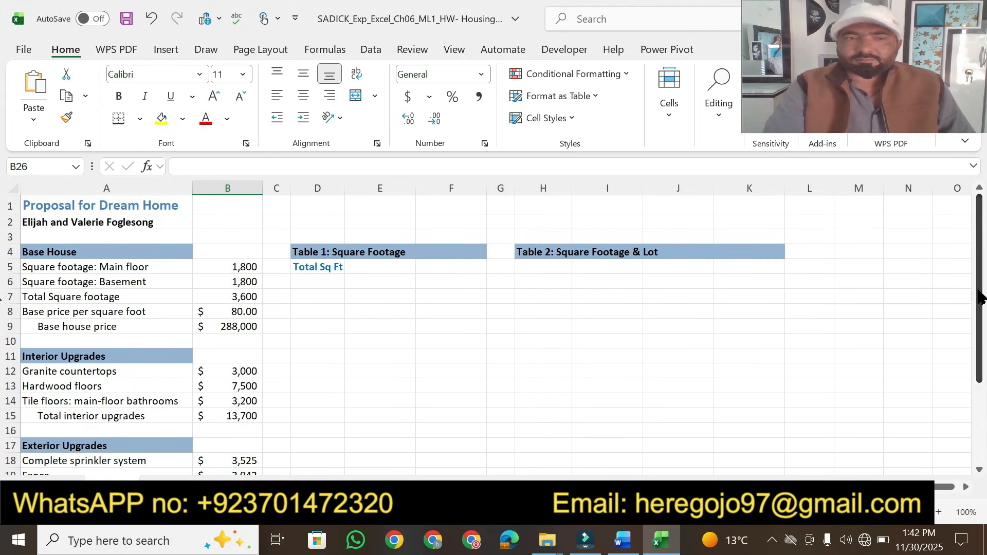
left_click(630, 551)
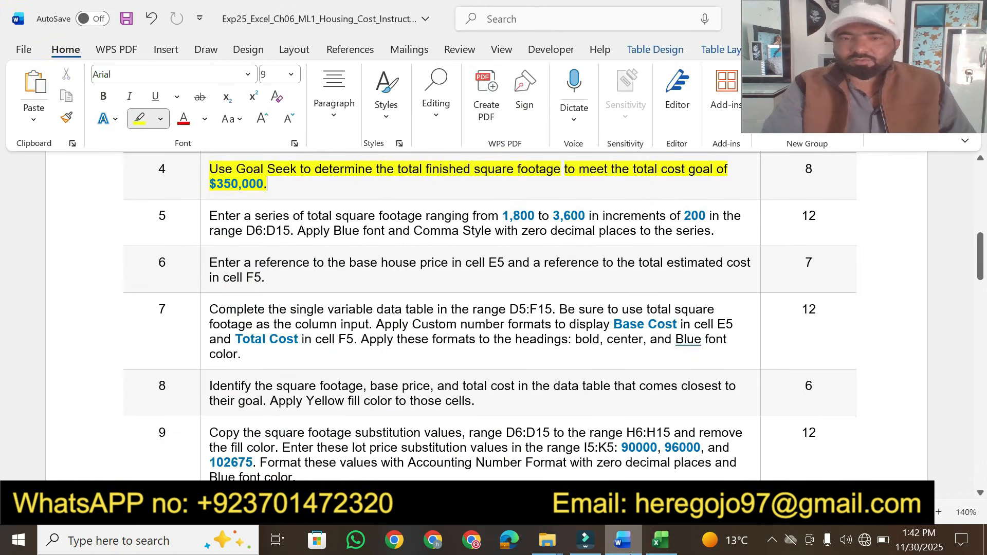
left_click(630, 551)
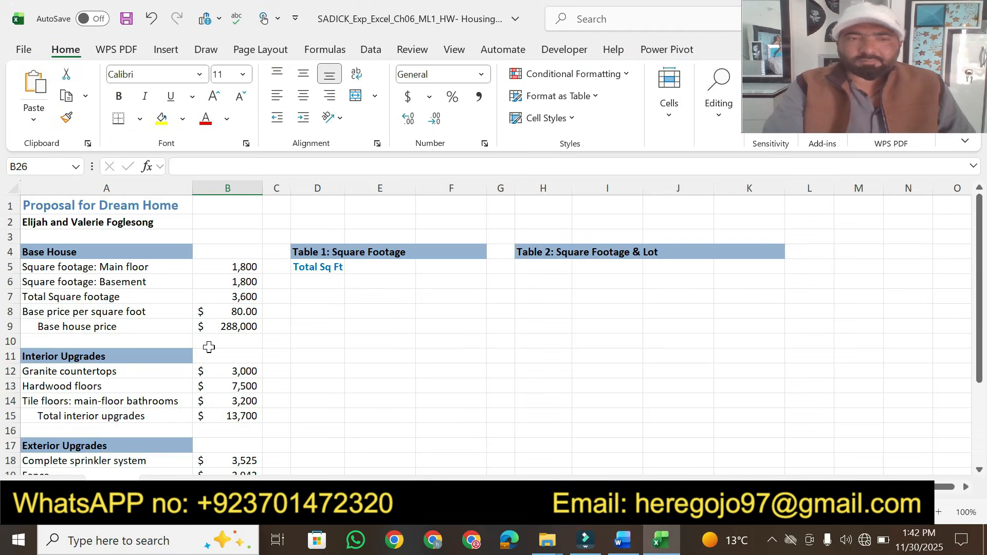
left_click_drag(979, 337, 979, 437)
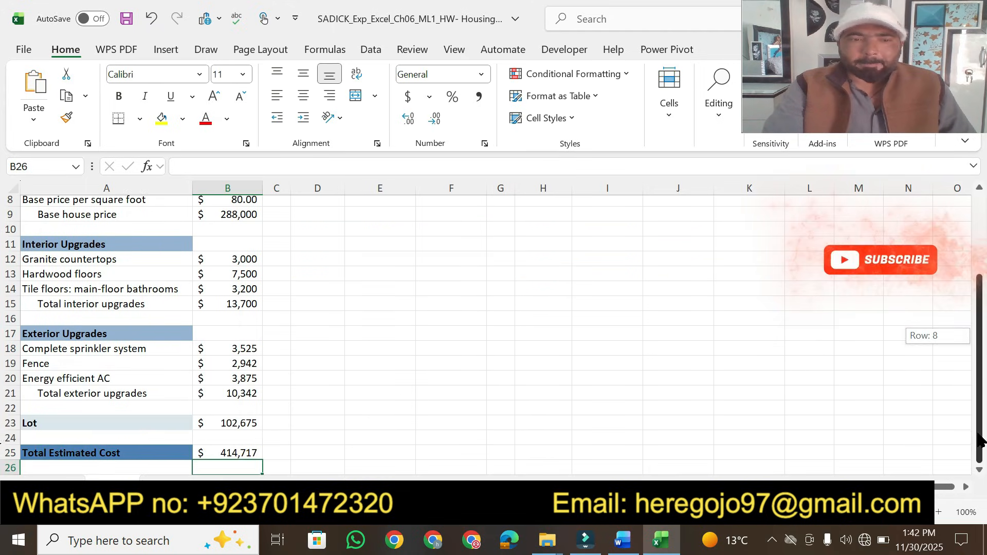
Try Goal Seek with set cell B7, to value 350000 and changing cell B9
left_click_drag(980, 437, 985, 307)
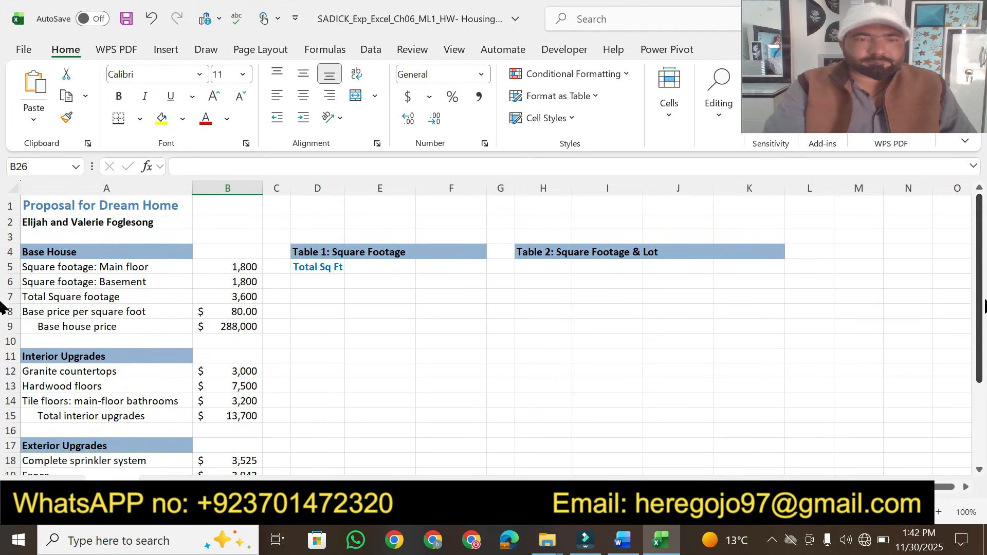
left_click(246, 294)
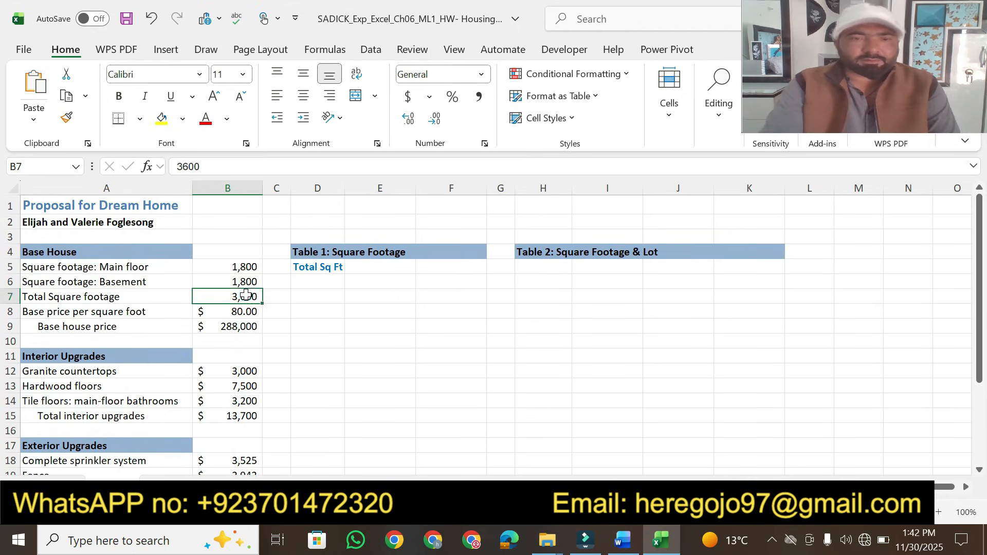
left_click(622, 541)
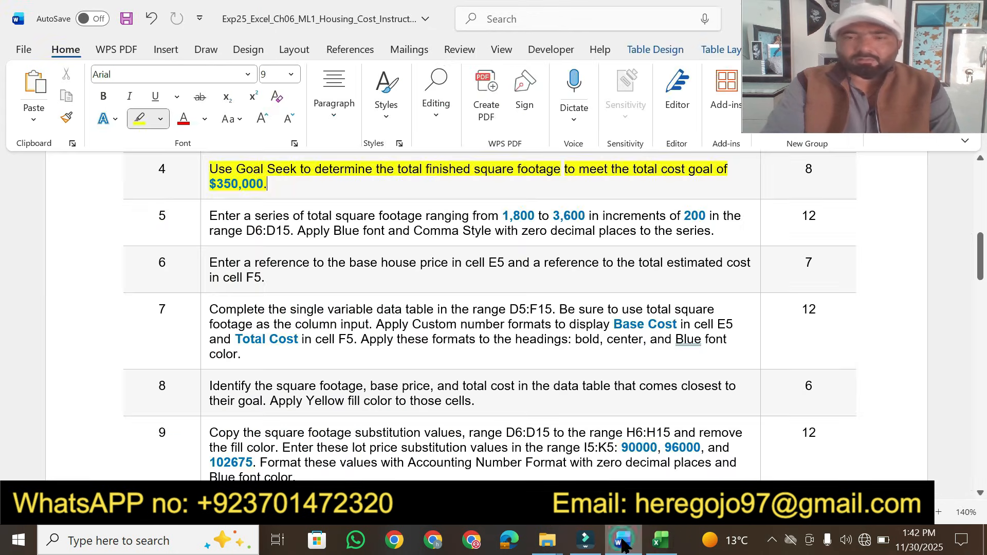
left_click(623, 541)
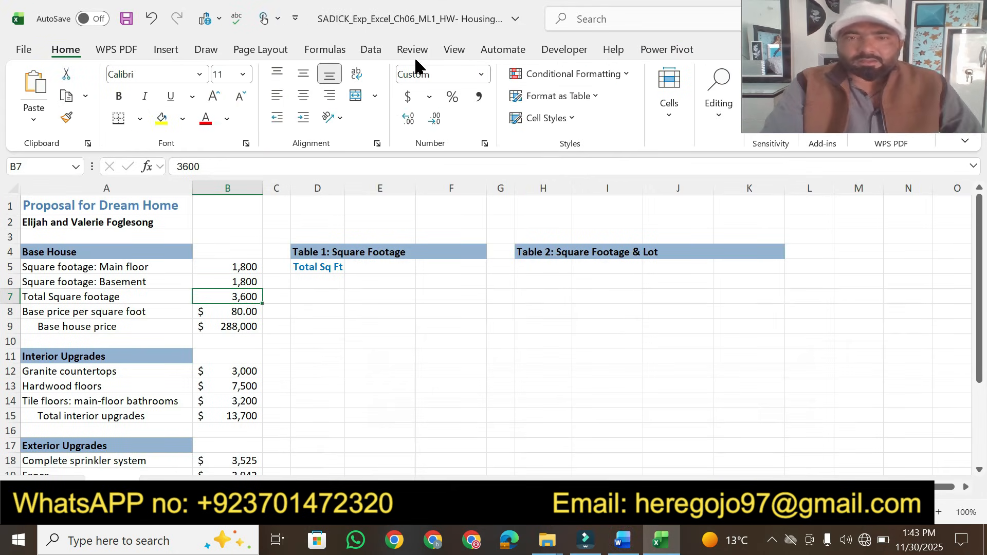
left_click(379, 51)
left_click(712, 116)
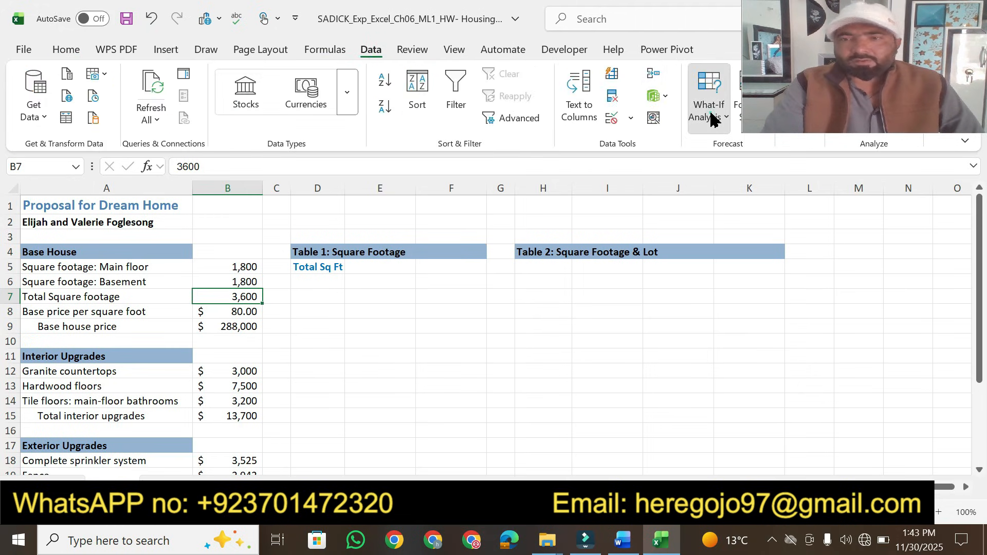
left_click(740, 170)
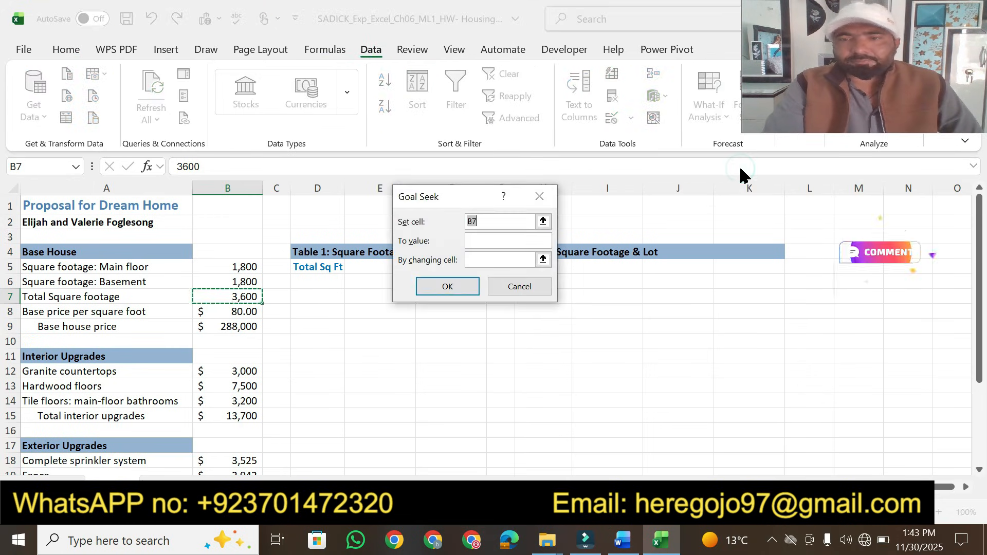
left_click(500, 239)
left_click(620, 547)
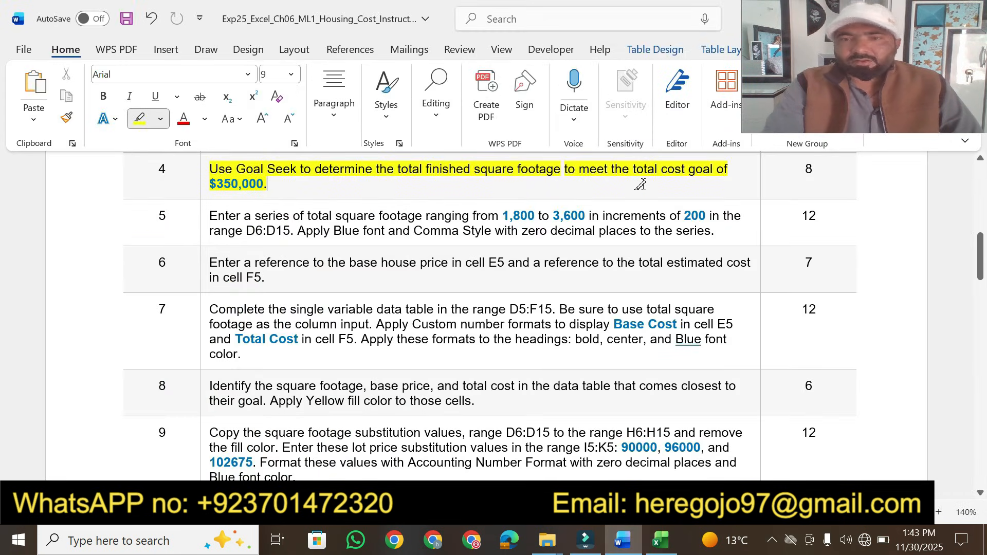
left_click(660, 540)
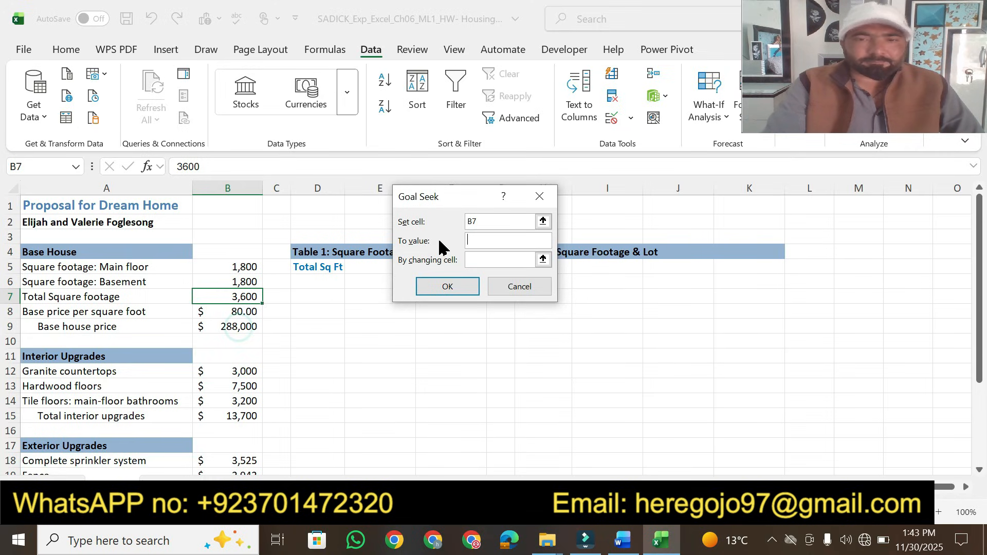
left_click(472, 259)
left_click(238, 327)
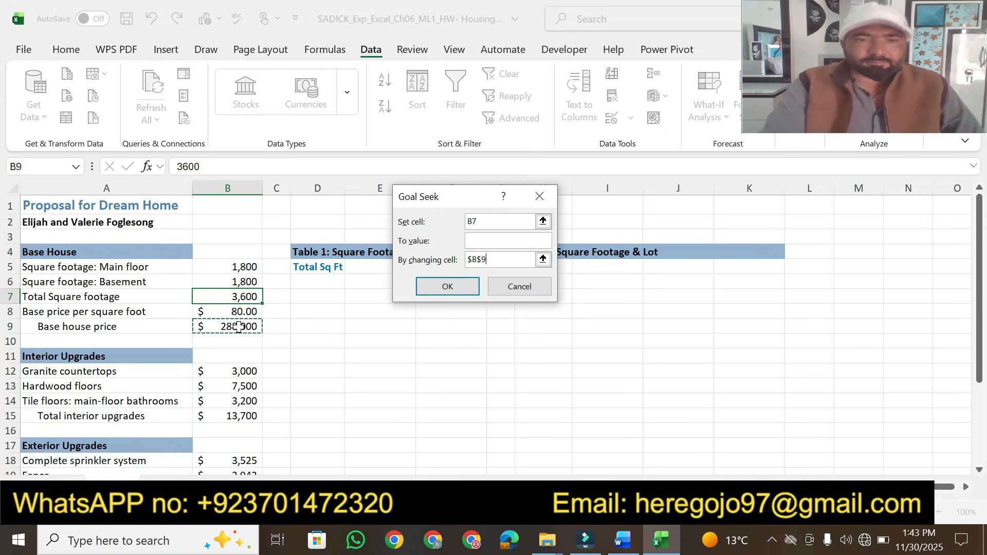
left_click(473, 238)
left_click(622, 539)
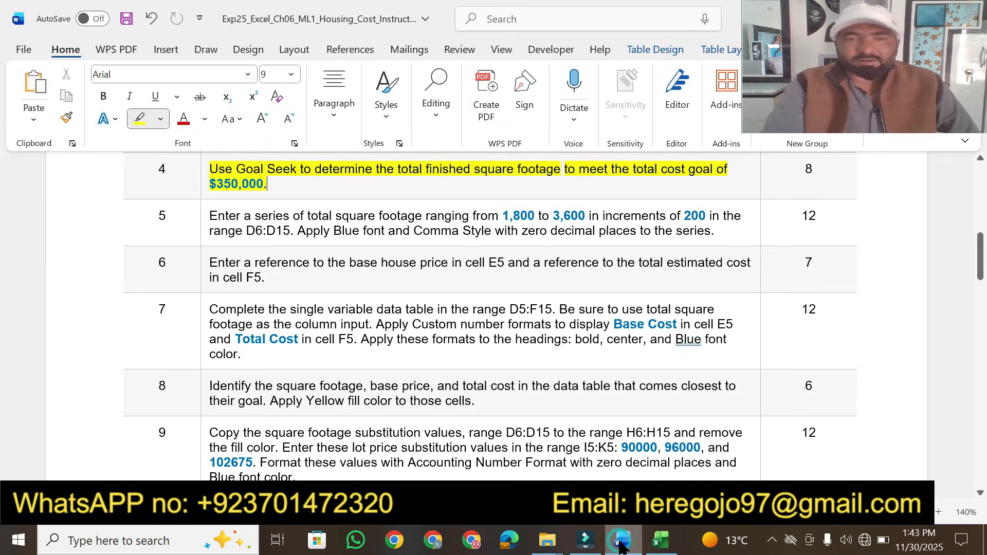
left_click(620, 542)
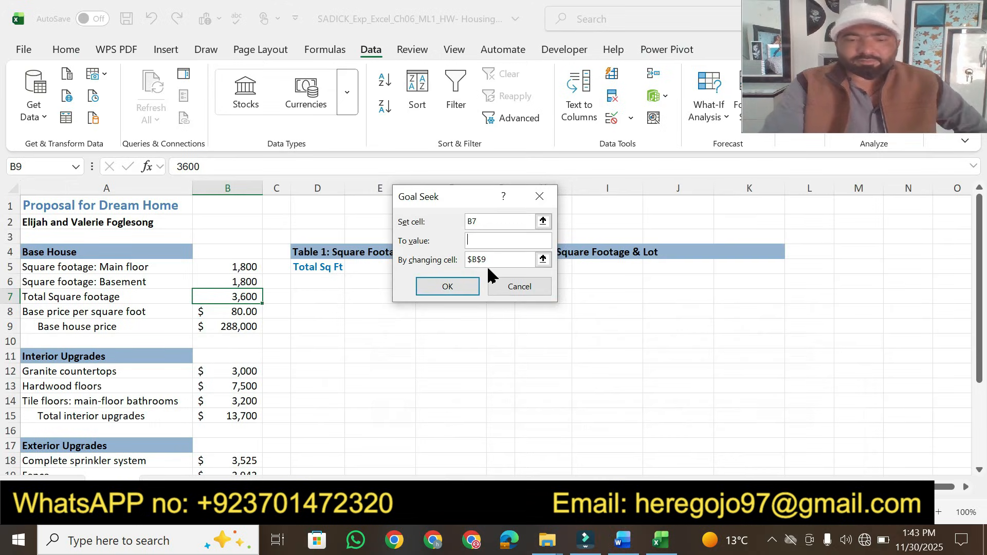
type("35")
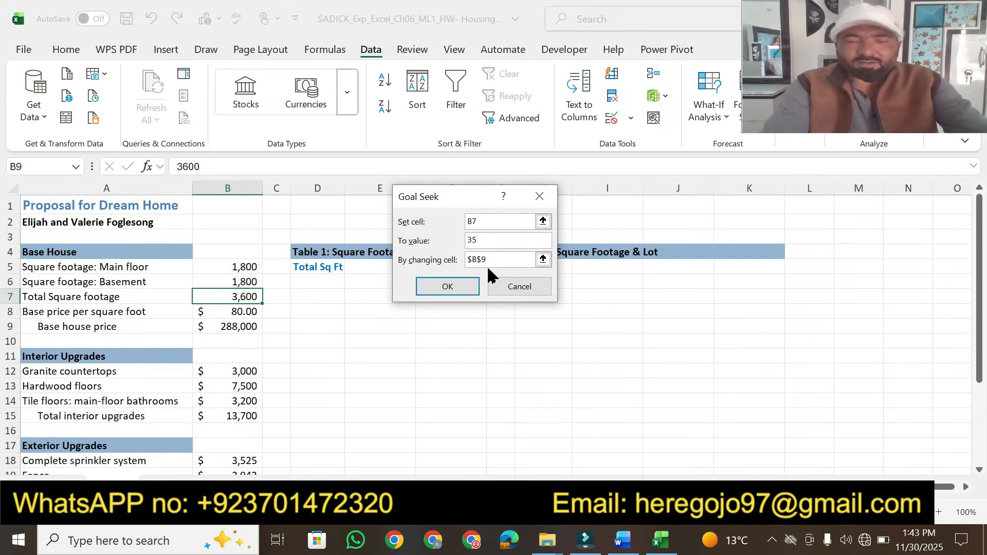
type("0000")
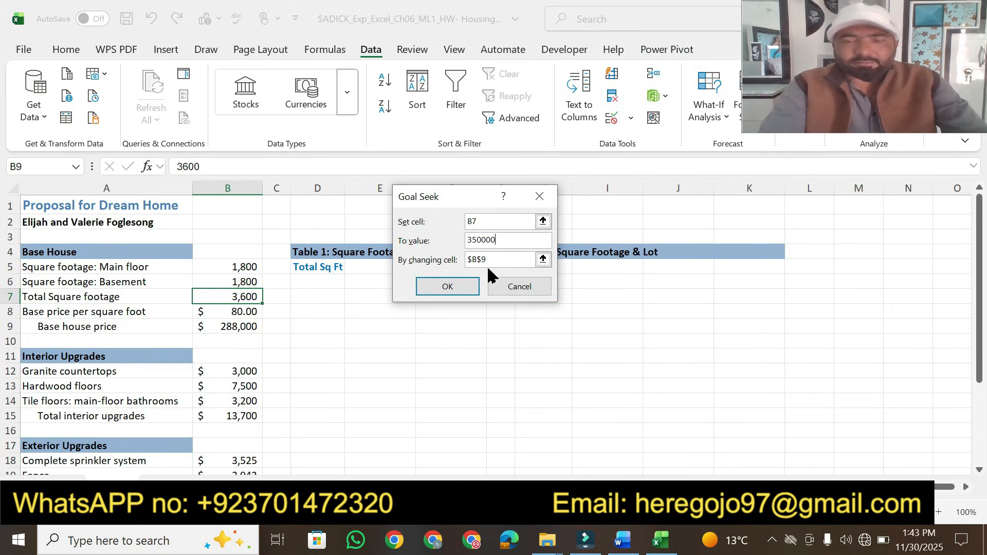
left_click(473, 289)
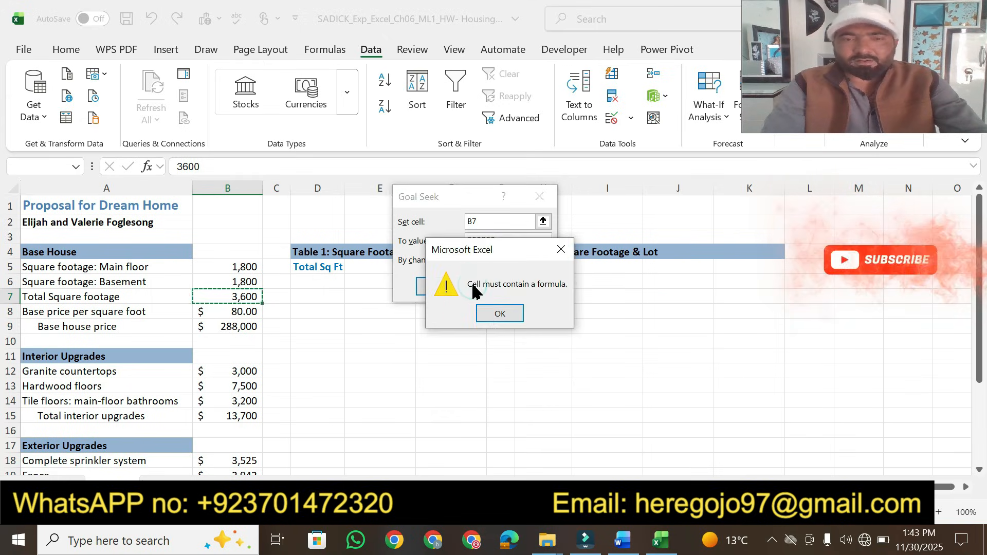
left_click(491, 314)
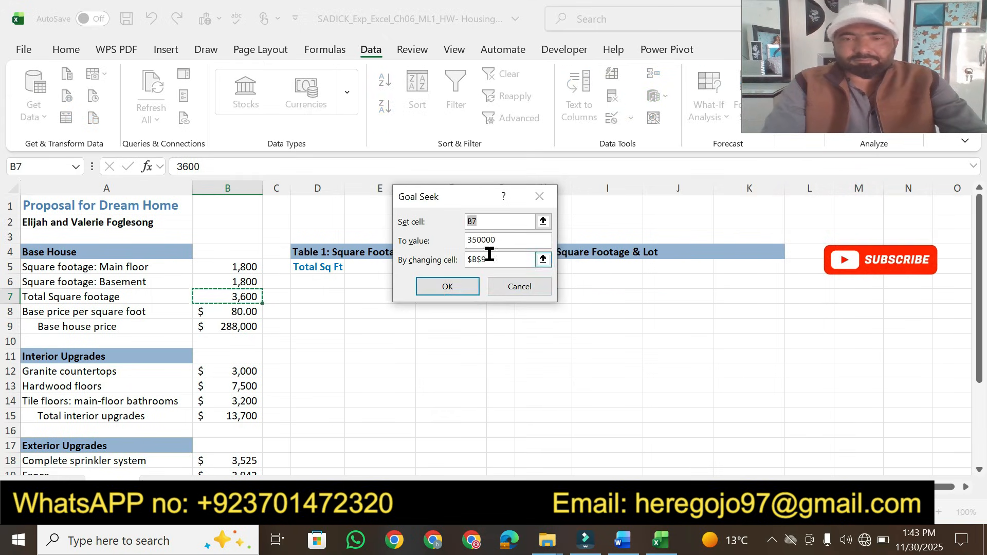
Retry Goal Seek with set cell B9 and changing cell B6
key("BackSpace")
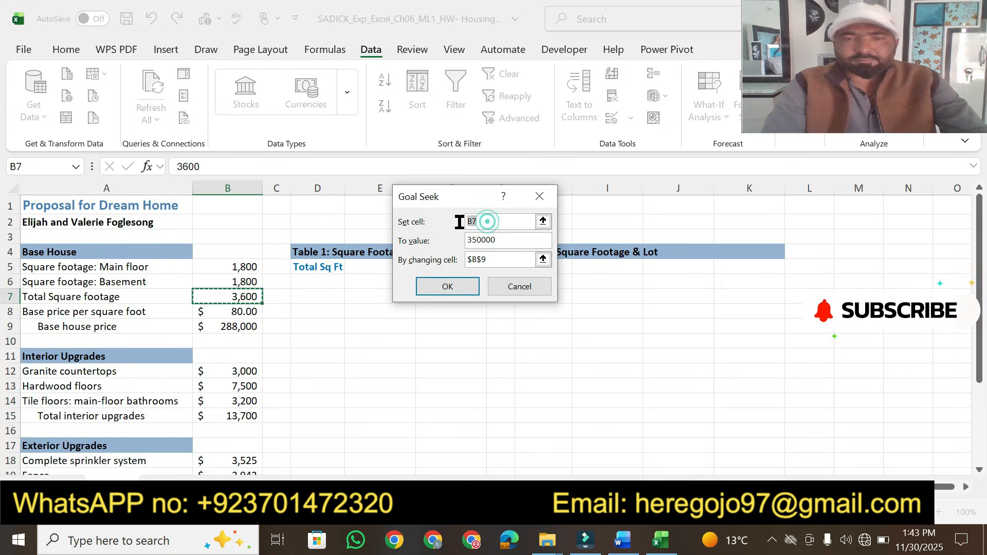
left_click_drag(489, 260, 461, 260)
key("ctrl+c")
key("BackSpace")
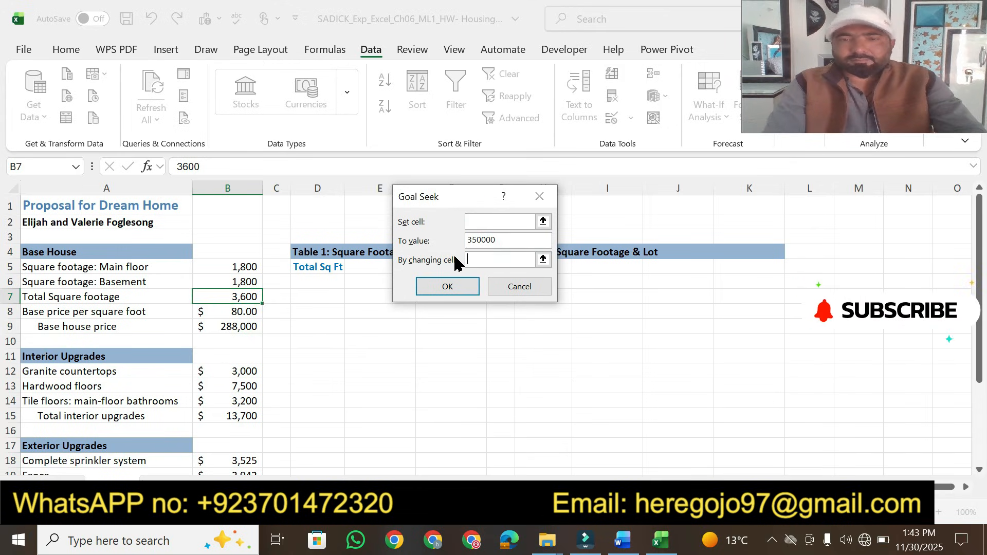
left_click(484, 217)
key("ctrl+v")
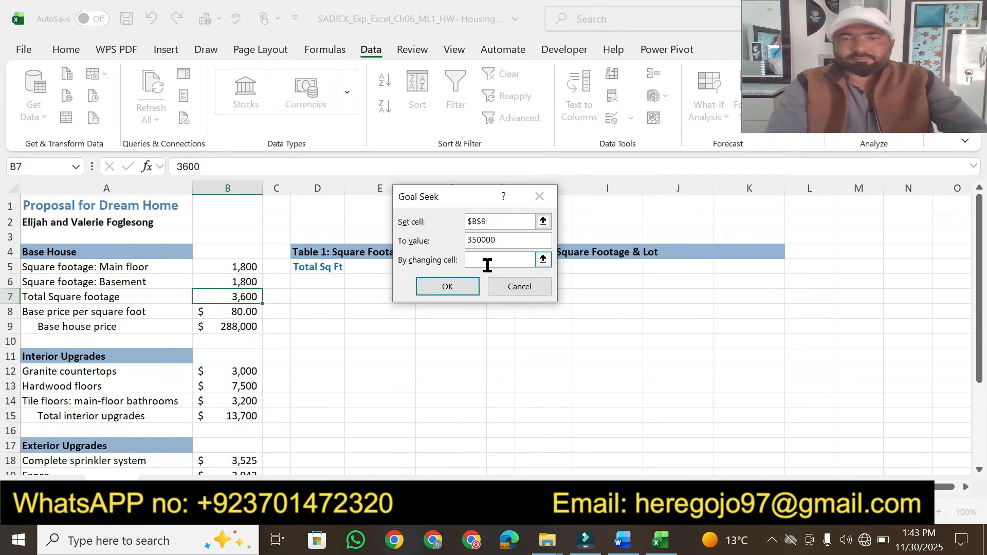
left_click(486, 260)
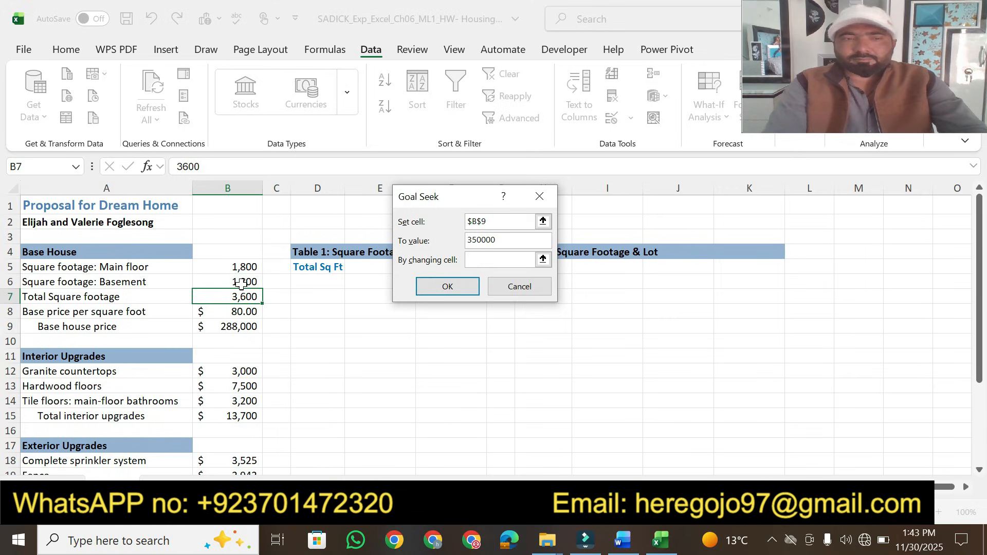
left_click(448, 286)
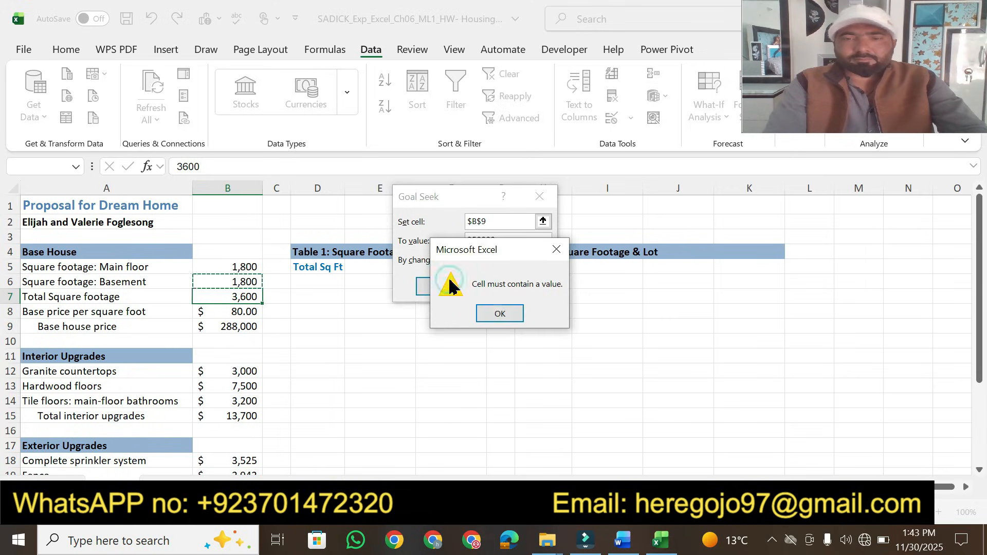
left_click(502, 312)
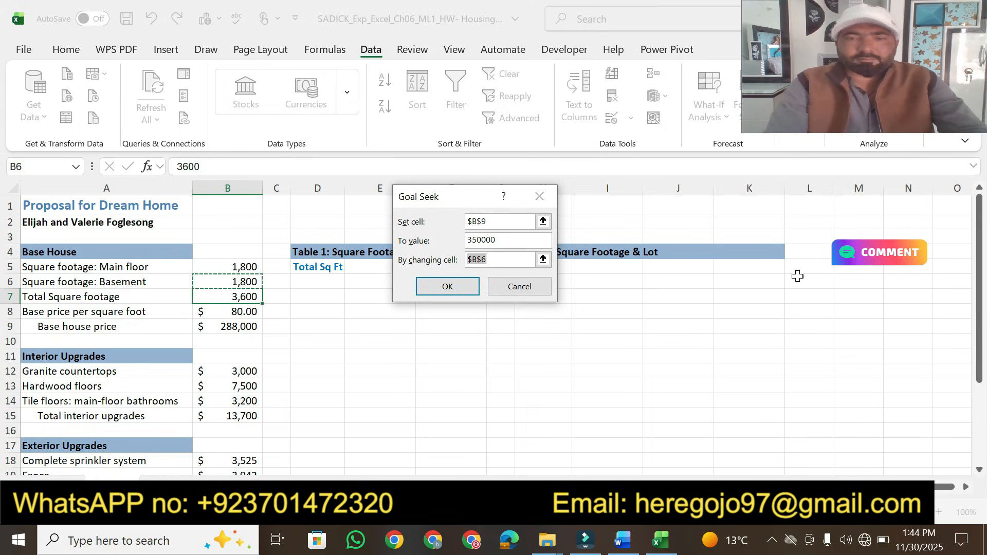
Run Goal Seek on B9 by changing cell B26, then clear the value left in B26
key("BackSpace")
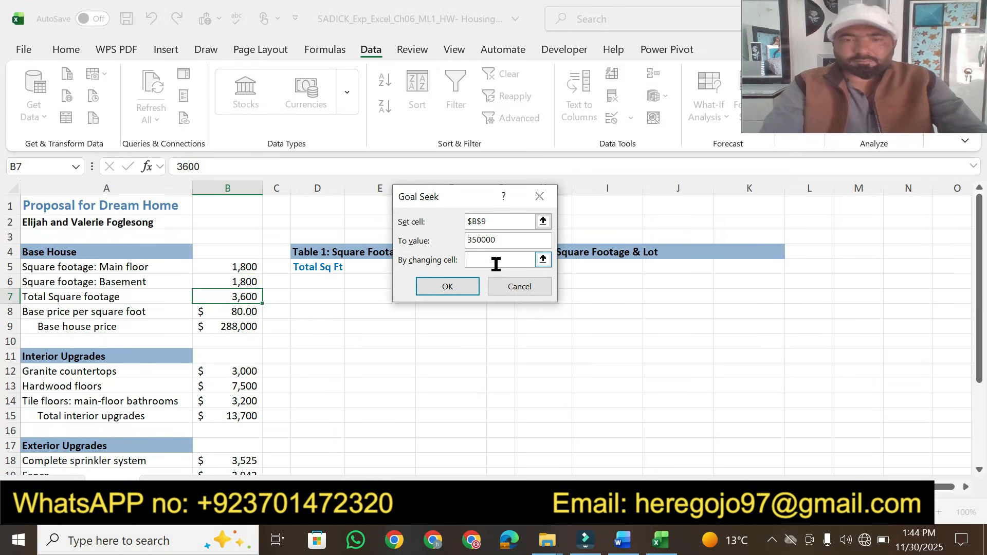
left_click_drag(980, 371, 967, 468)
left_click(221, 466)
left_click(447, 287)
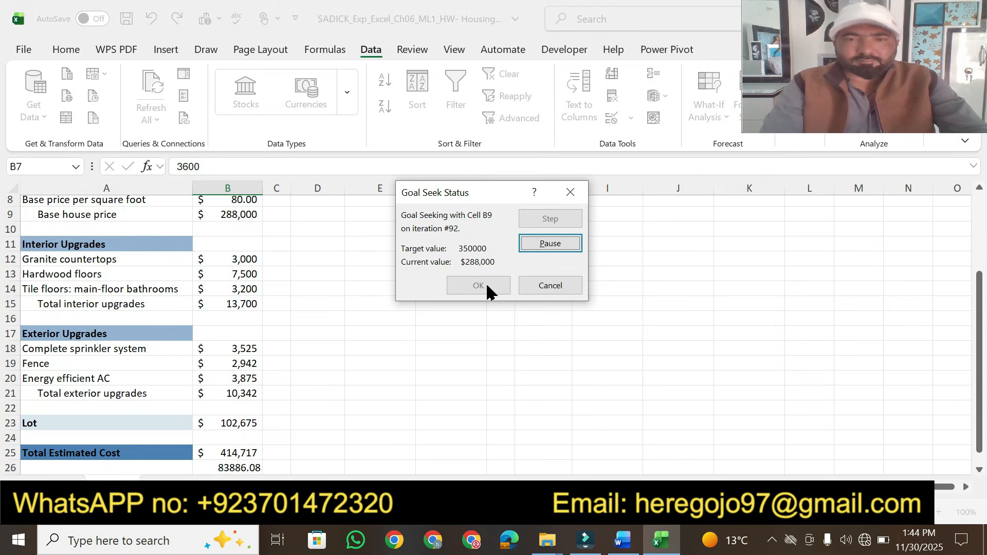
left_click(487, 286)
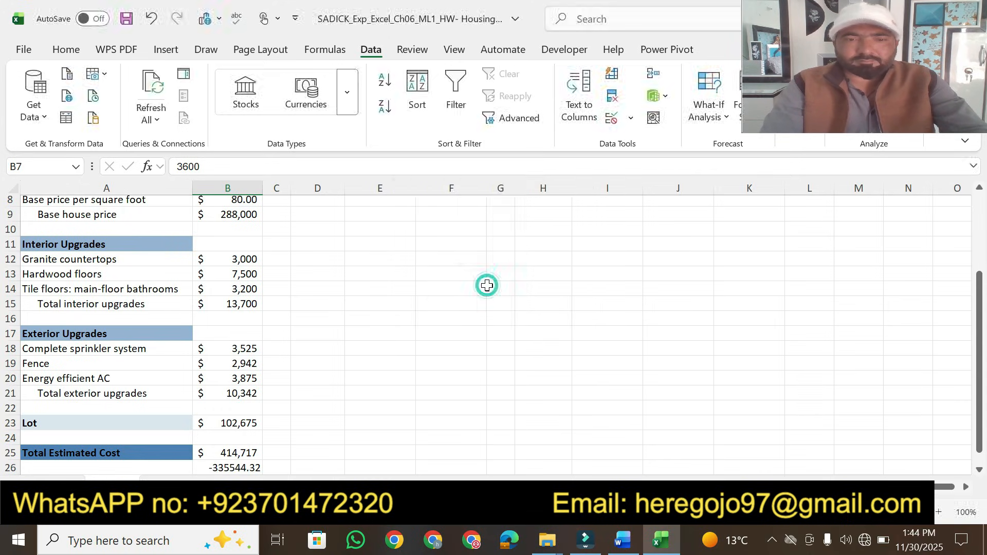
left_click(245, 469)
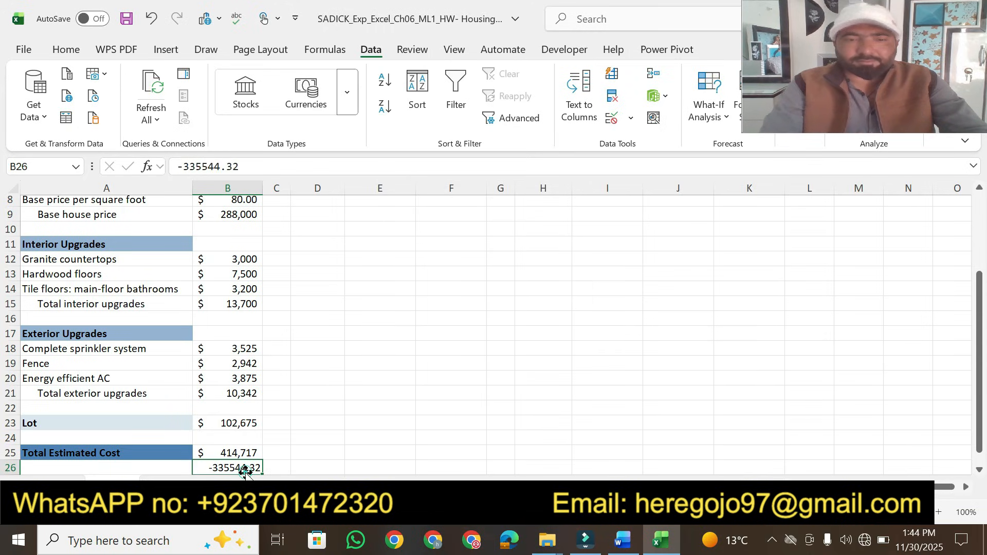
key("Delete")
left_click(406, 390)
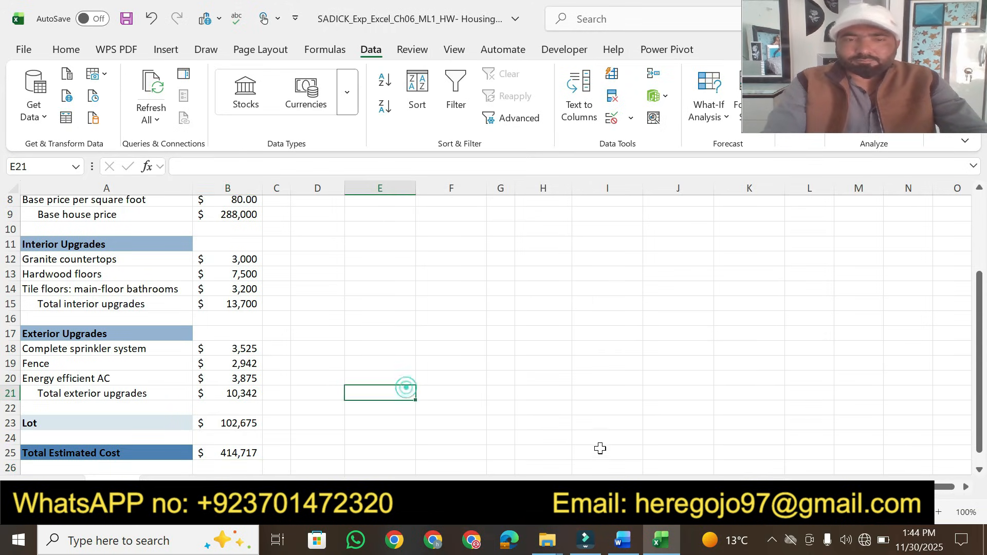
In the instructions, highlight step 4's points value 8 and step 5's series text with the range D6:D15 in yellow
left_click(622, 541)
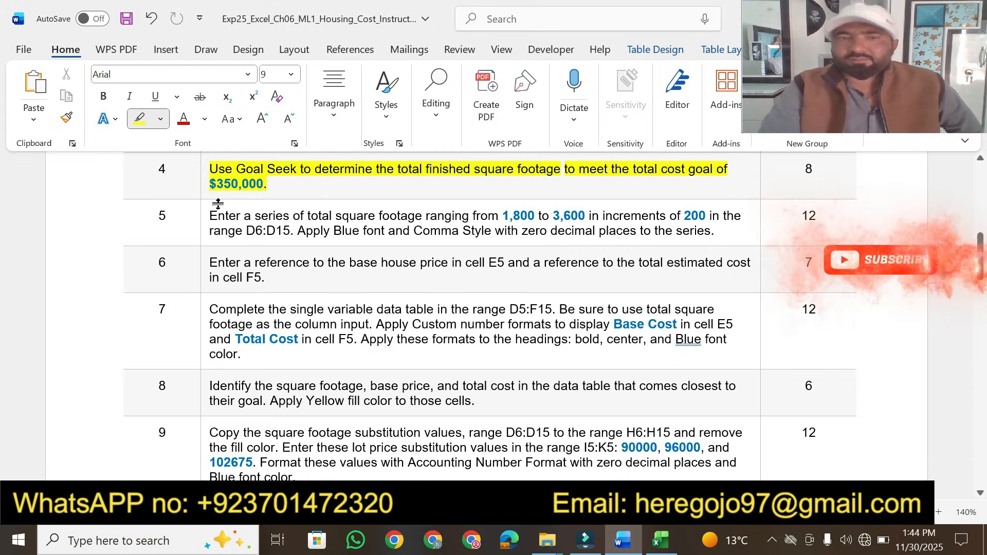
left_click(805, 167)
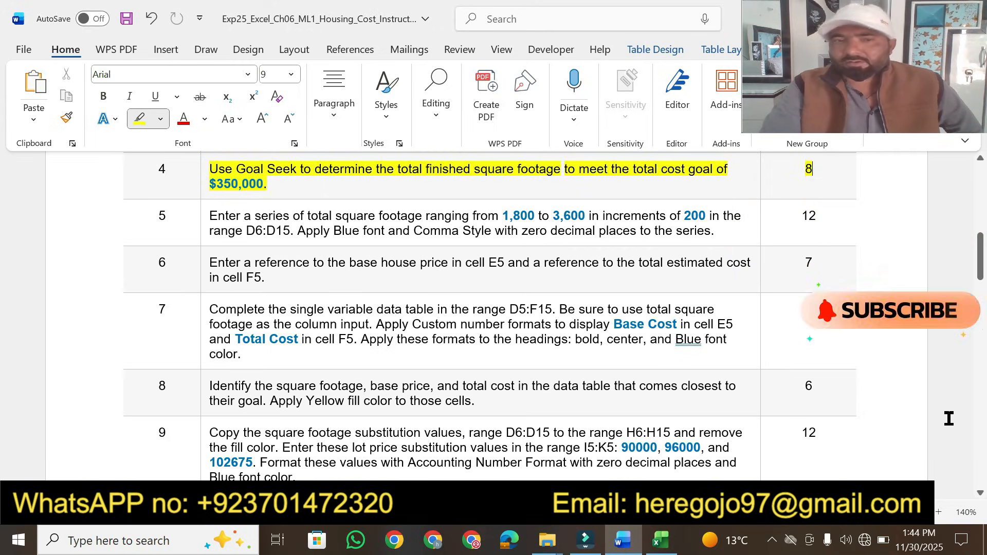
left_click(979, 493)
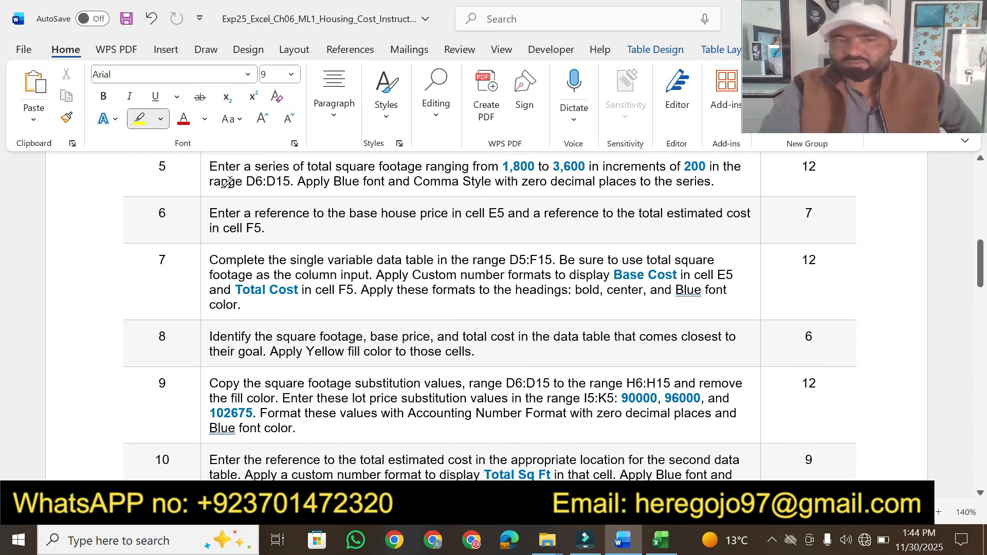
left_click_drag(208, 166, 698, 164)
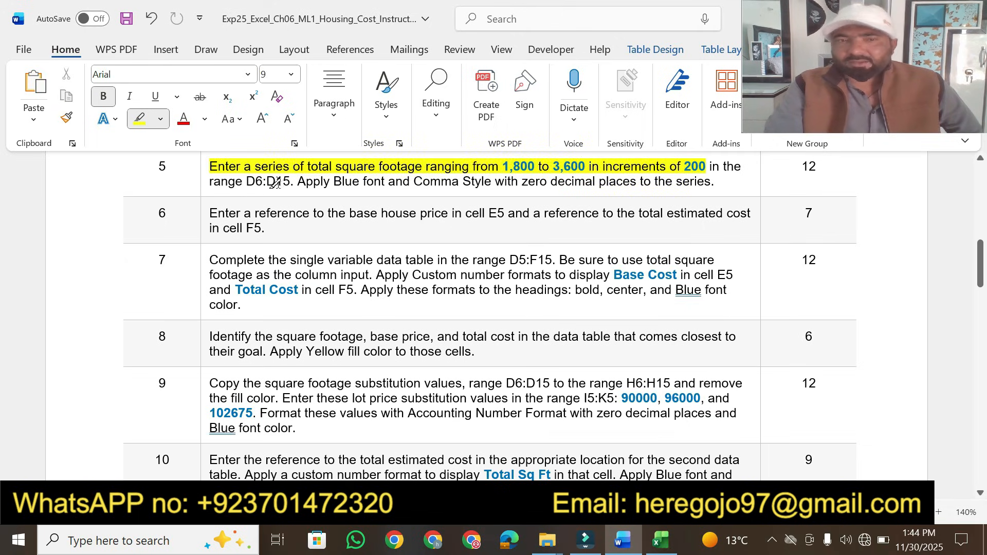
left_click_drag(246, 183, 287, 183)
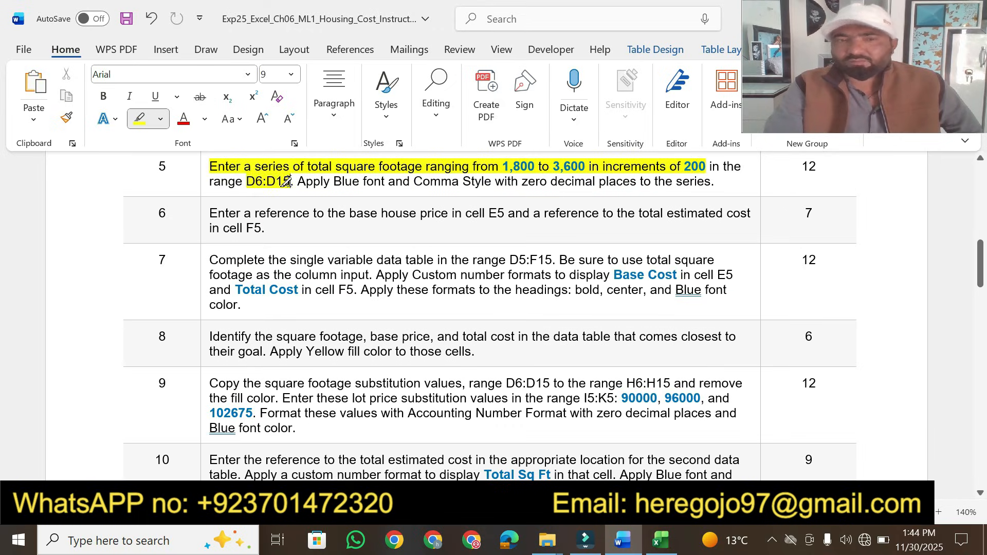
Enter 1800 in cell D6 and 2000 in cell D7 to start the square footage series
left_click(661, 540)
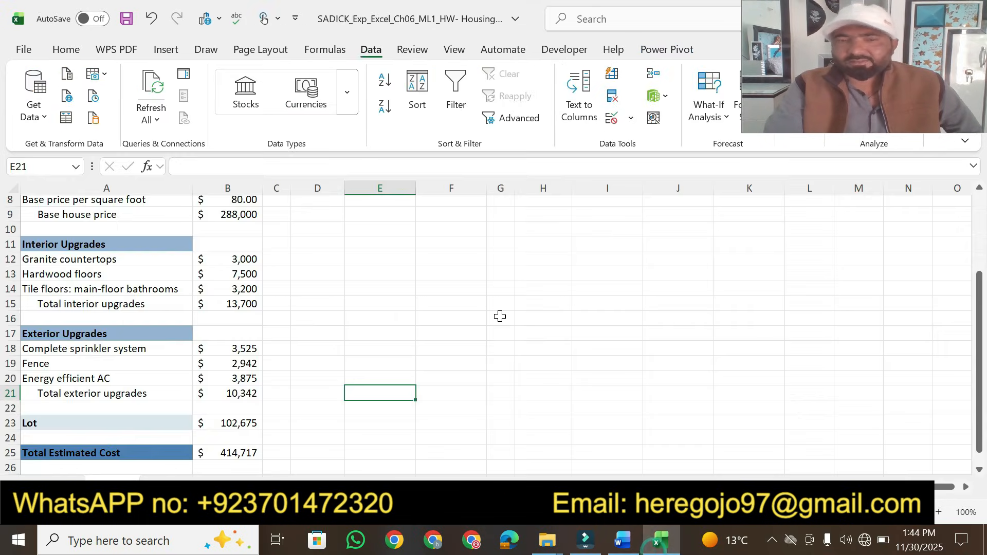
left_click_drag(980, 392, 980, 381)
left_click(320, 281)
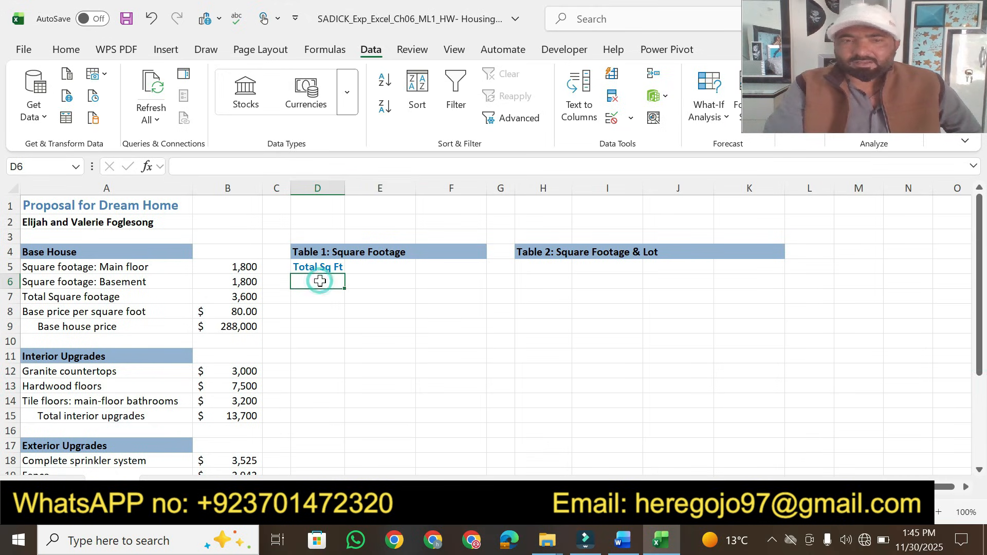
left_click(623, 540)
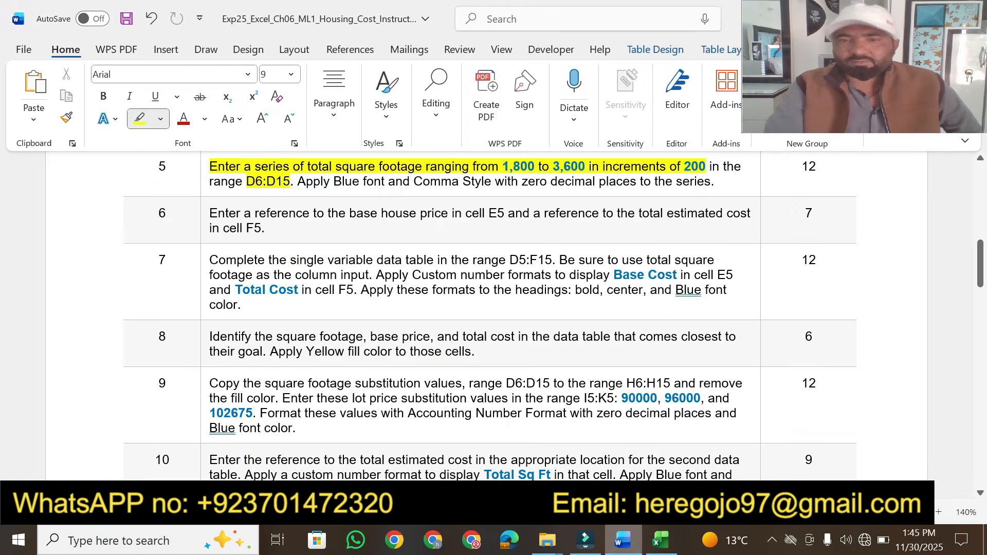
left_click(626, 539)
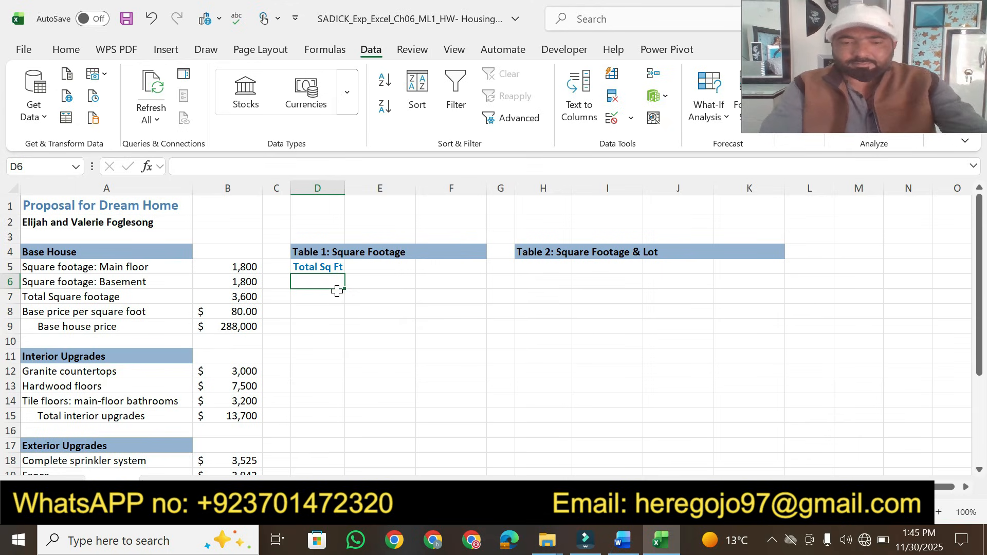
type("1800")
key("Return")
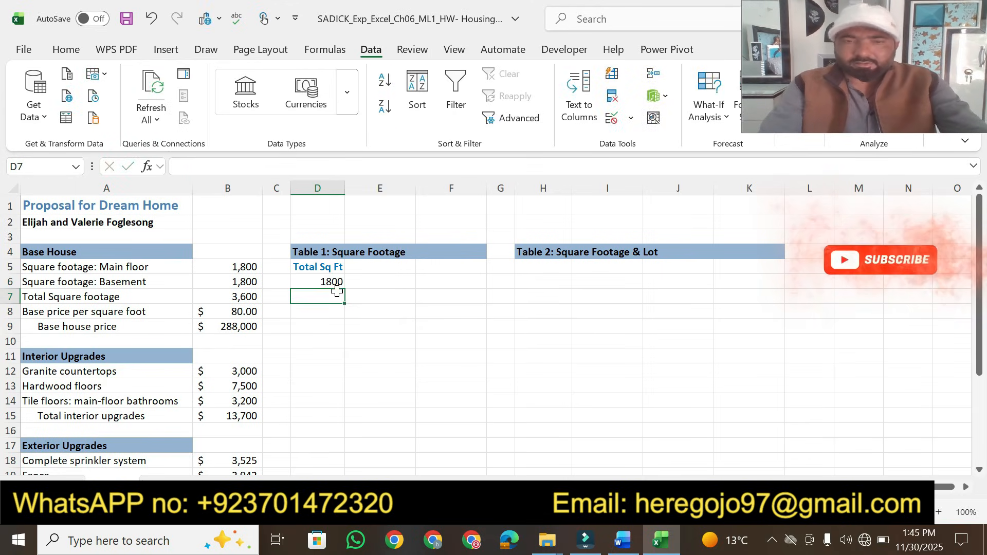
type("200")
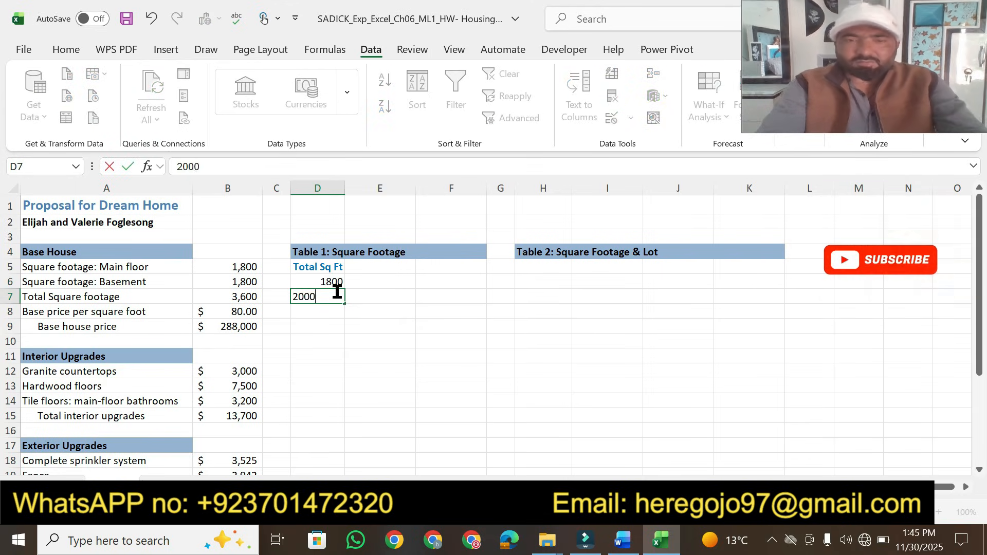
type("0")
key("Return")
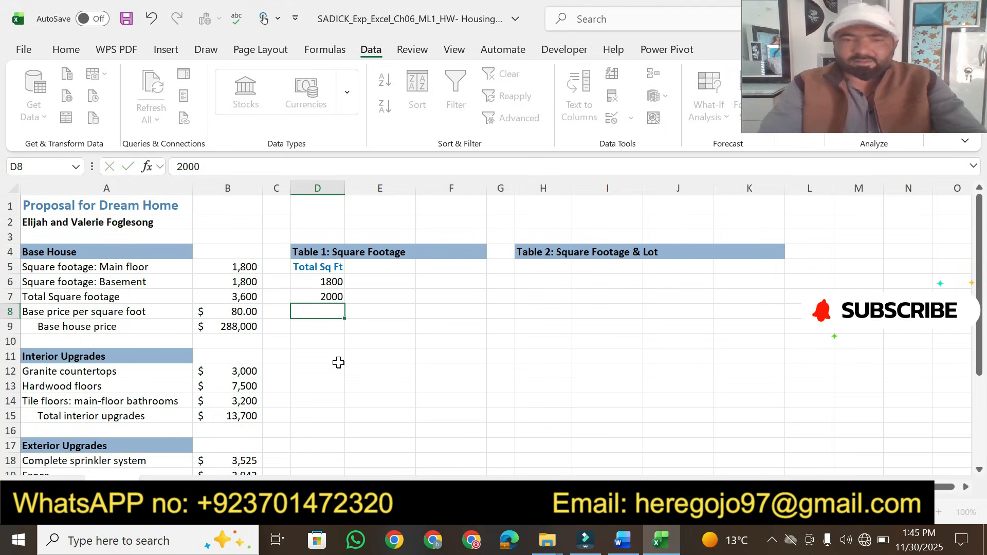
Extend the D6:D7 series down through D15 to fill square footage values up to 3600
left_click_drag(320, 282, 326, 300)
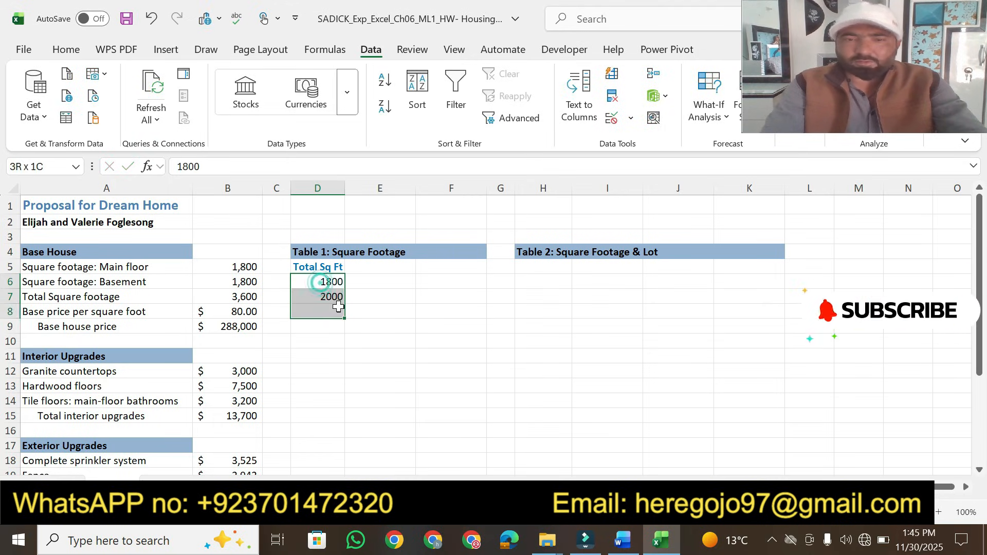
left_click(623, 544)
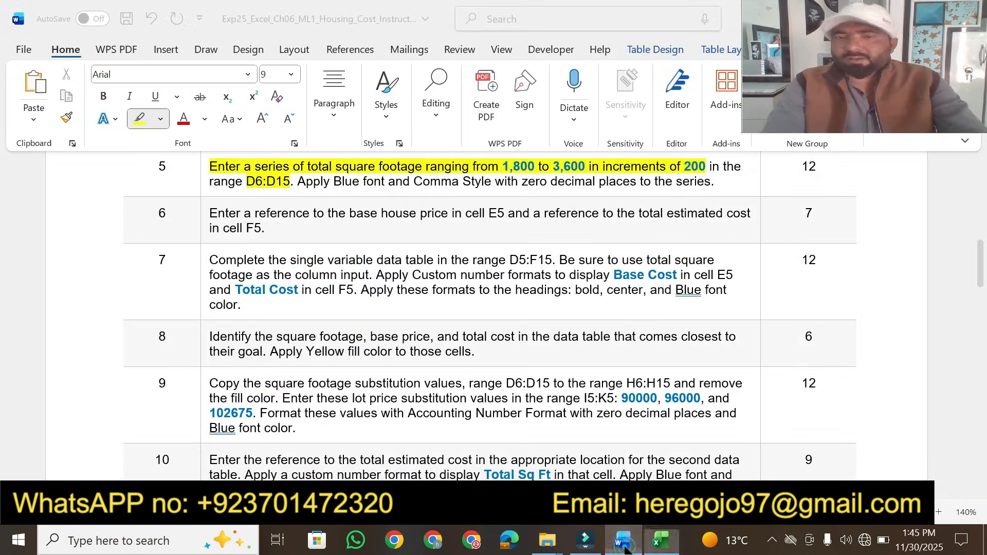
left_click(661, 541)
left_click_drag(346, 304, 350, 427)
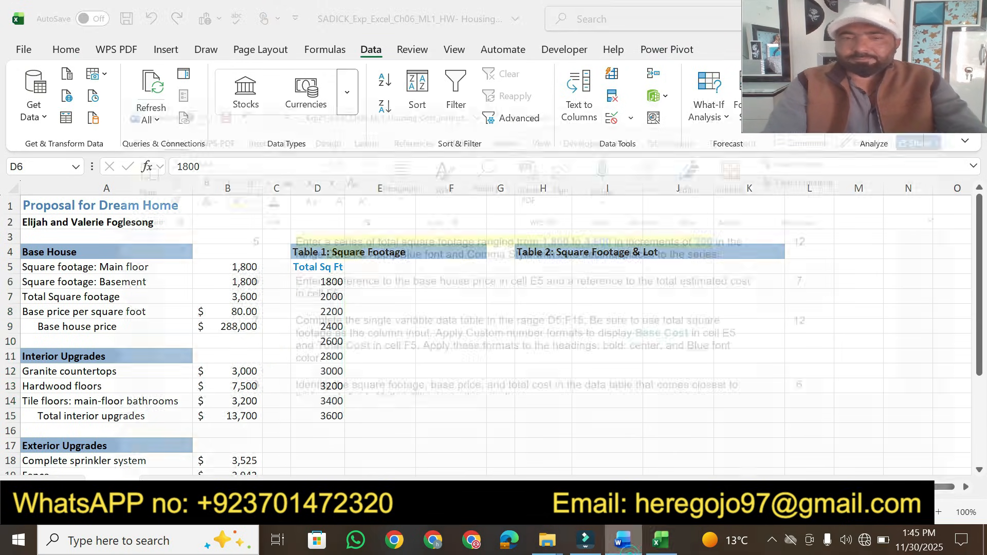
In the instructions, highlight step 5's text about Blue font and Comma Style with zero decimal places in yellow
left_click(623, 541)
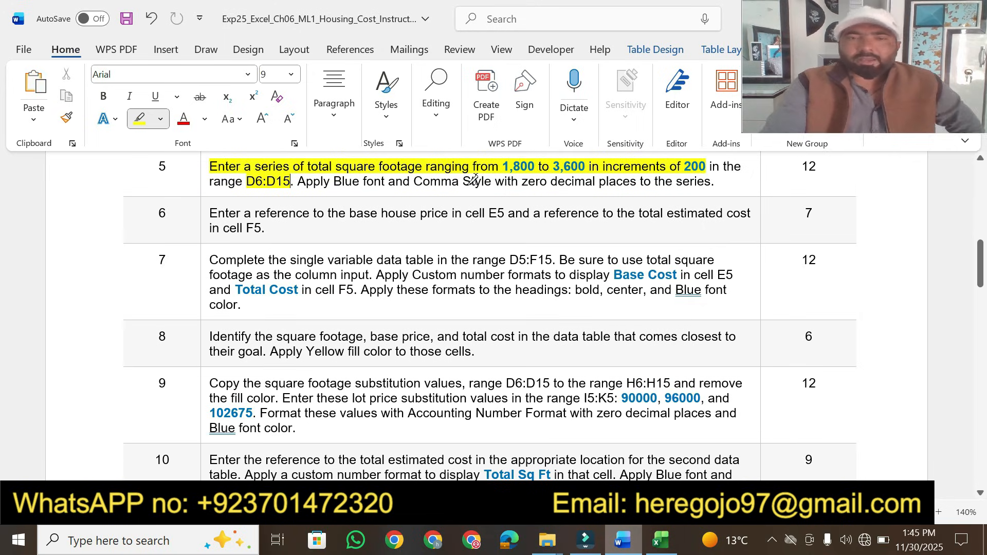
left_click_drag(333, 180, 716, 184)
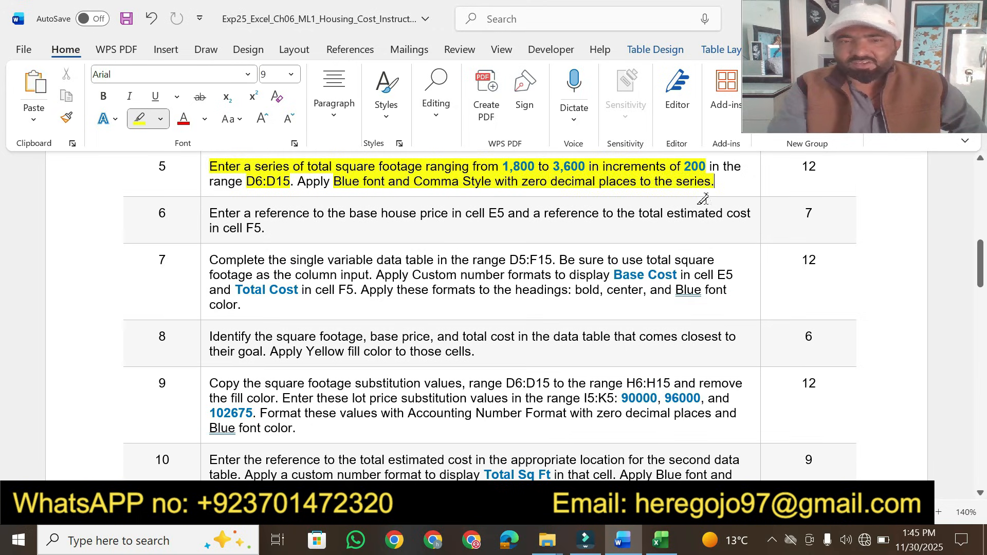
Apply Blue font color to the series in D6:D15
left_click(661, 539)
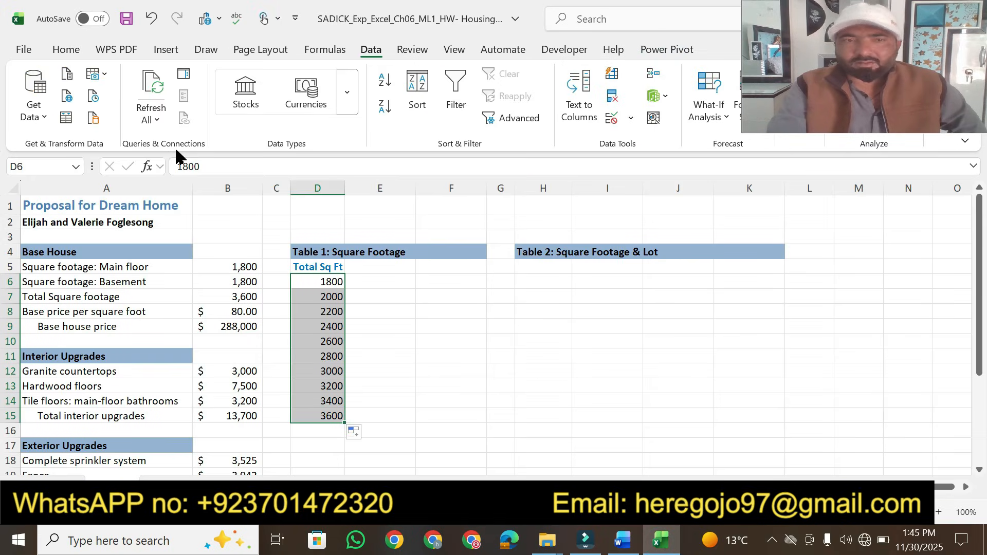
left_click(67, 53)
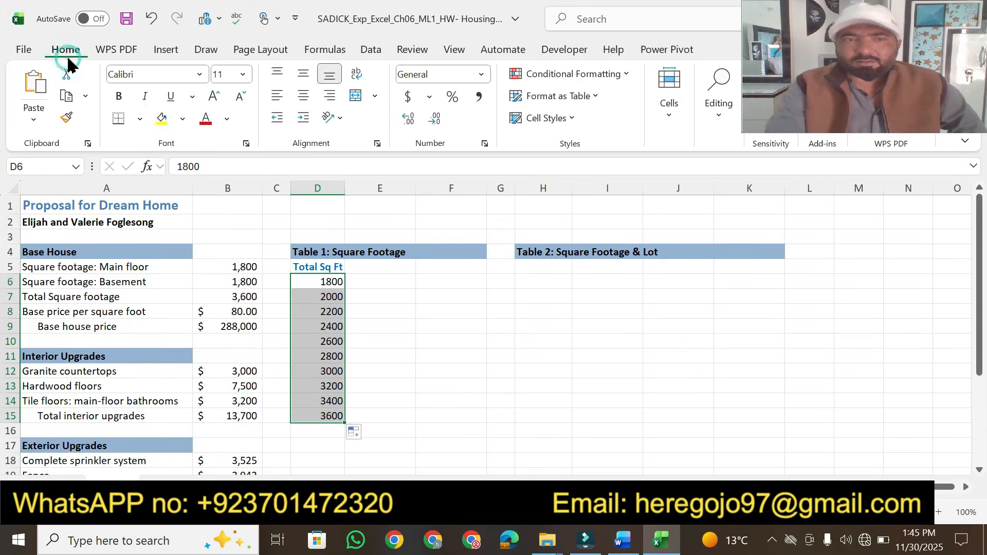
left_click(227, 119)
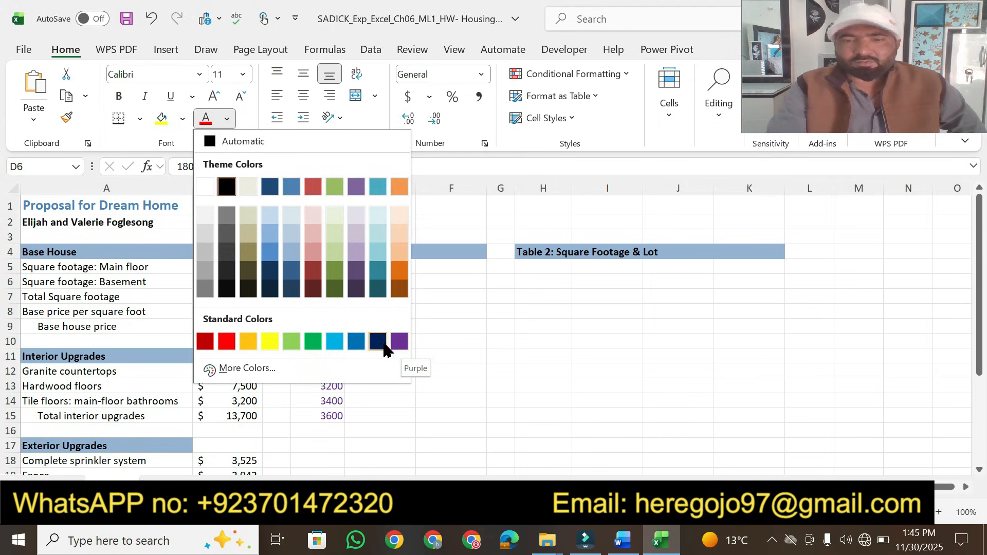
left_click(356, 341)
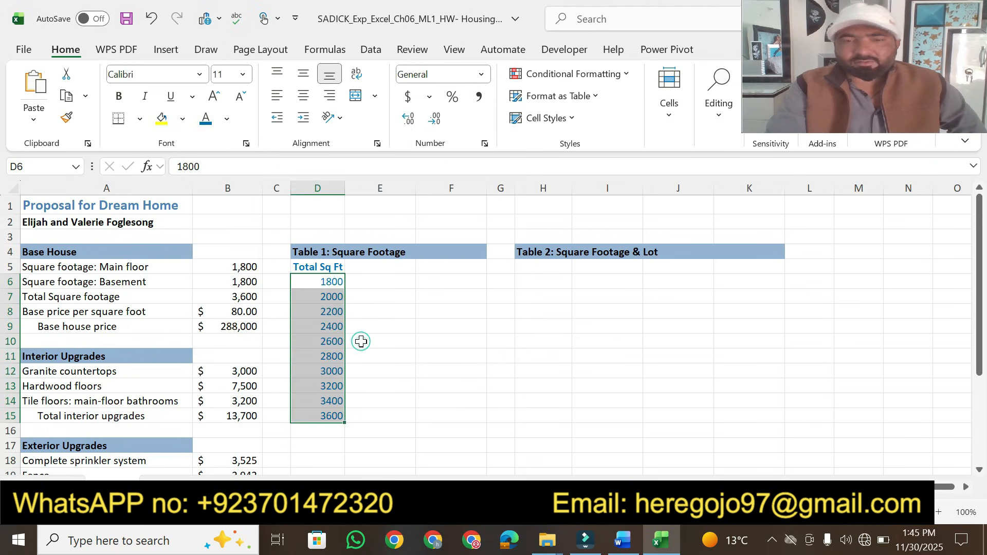
Apply Comma Style with zero decimal places to the series in D6:D15
left_click(625, 547)
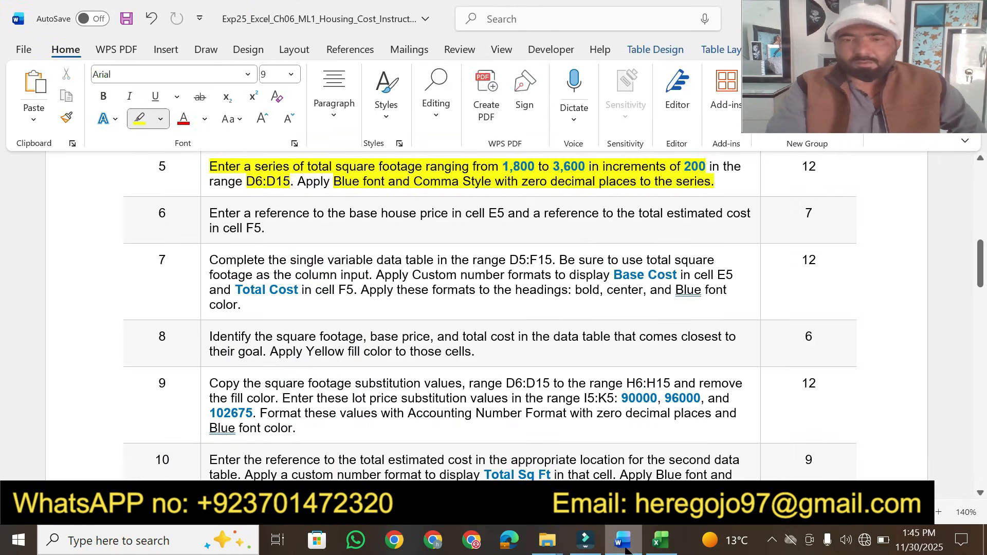
left_click(661, 541)
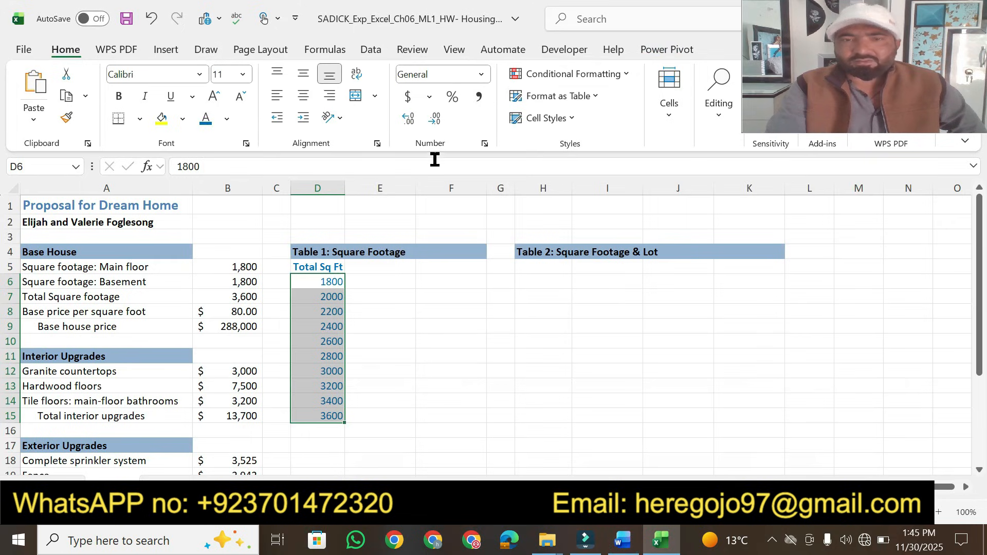
left_click(478, 97)
left_click(409, 126)
left_click(433, 131)
left_click(435, 129)
left_click(435, 128)
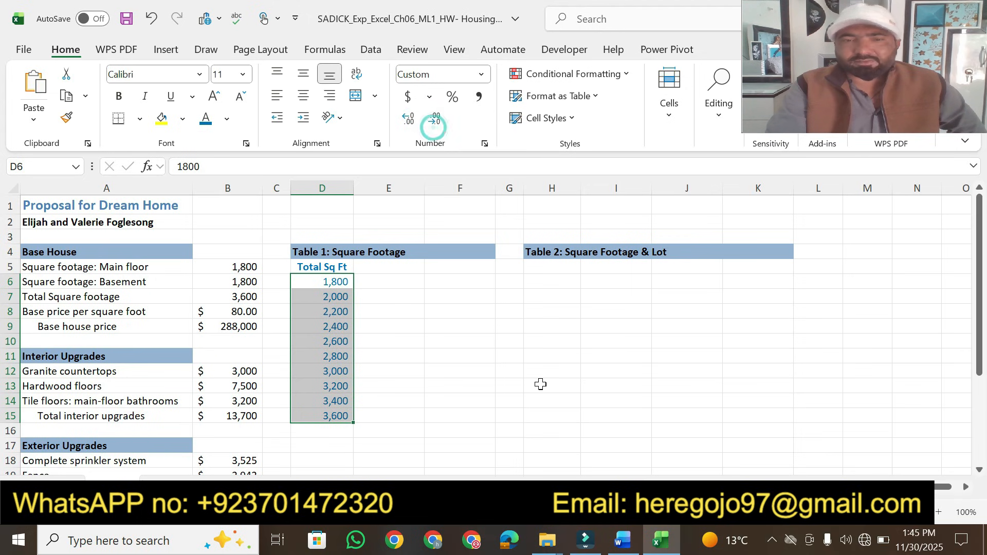
In the instructions, highlight step 5's points value 12 in yellow
left_click(623, 541)
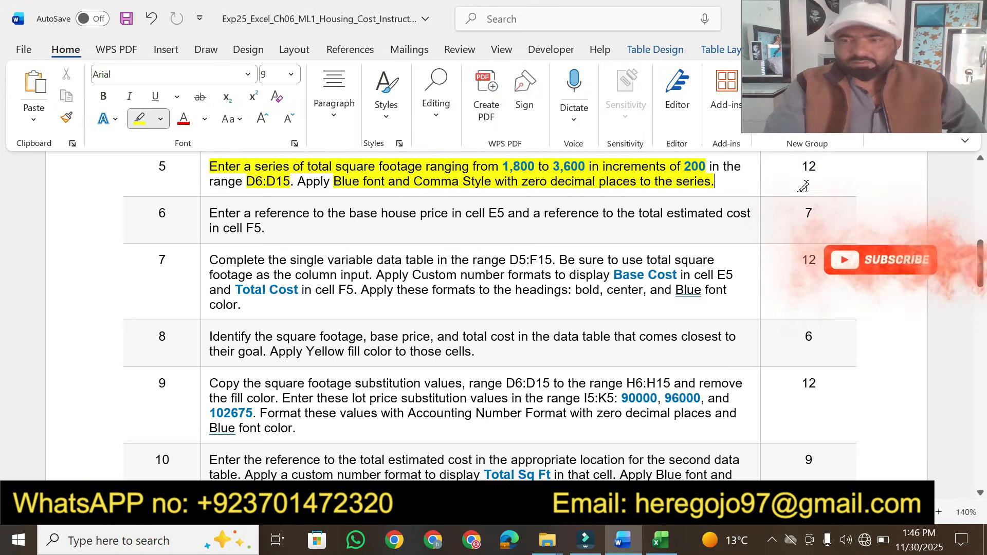
left_click(805, 166)
left_click_drag(811, 165, 818, 166)
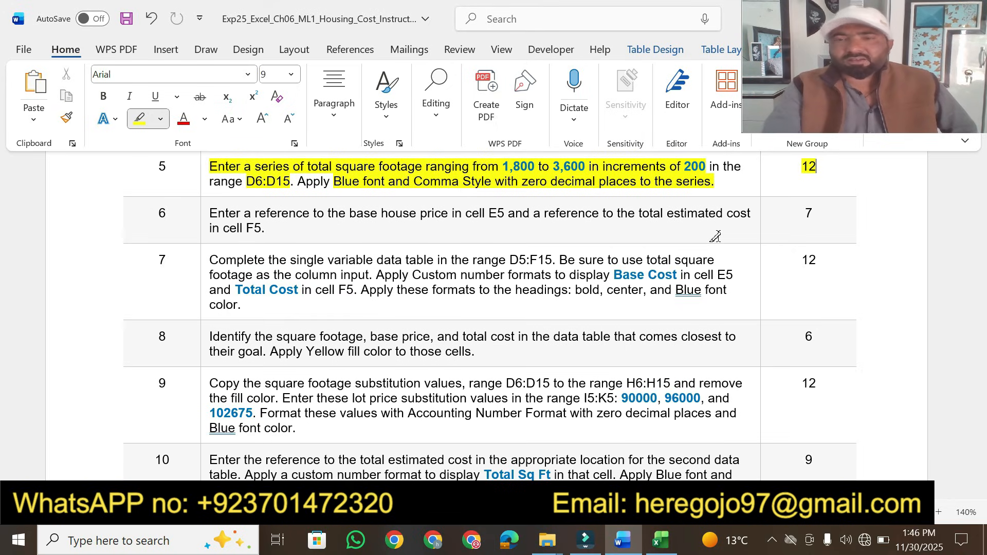
In the instructions, highlight step 6's base house price in cell E5, reference to the total estimated cost, and cell F5 in yellow
left_click(662, 540)
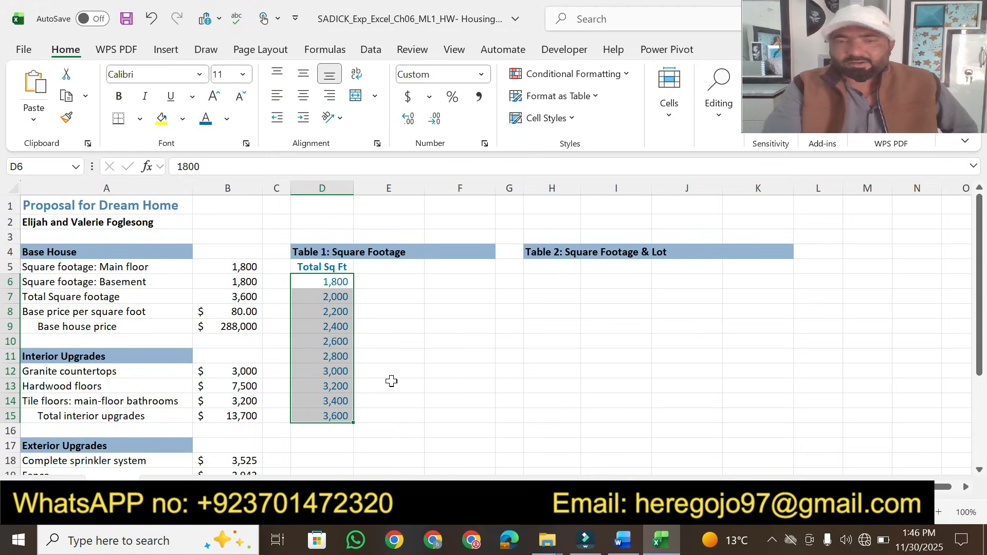
left_click(622, 543)
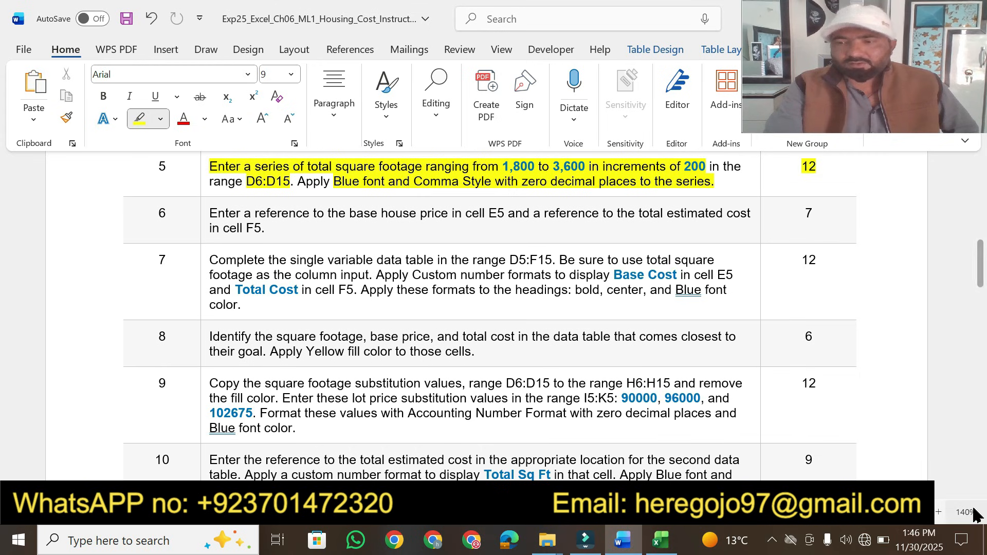
left_click(981, 494)
left_click(980, 494)
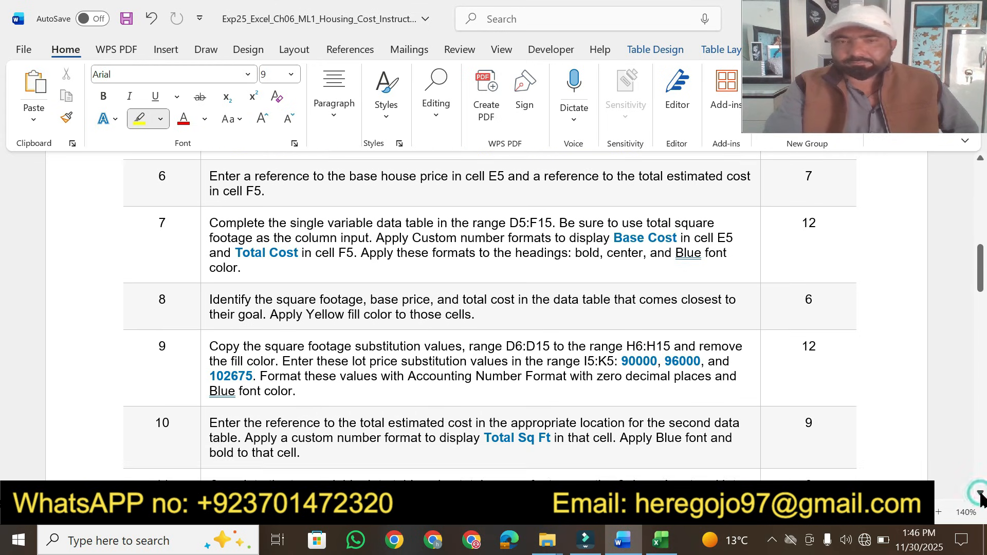
mouse_move(210, 175)
left_mouse_down()
mouse_move(754, 180)
mouse_move(671, 199)
left_mouse_up()
left_click_drag(283, 197, 269, 192)
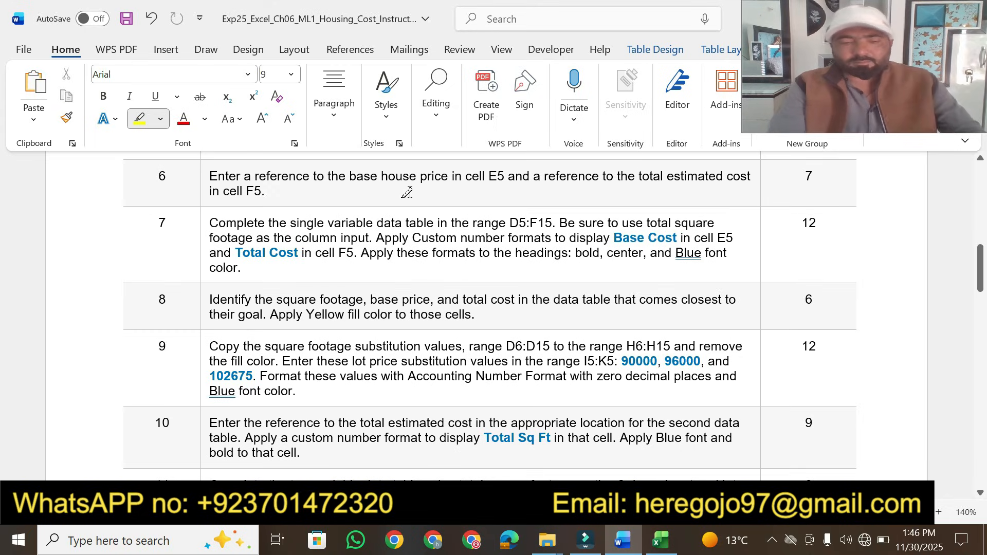
key("ctrl+z")
left_click(429, 199)
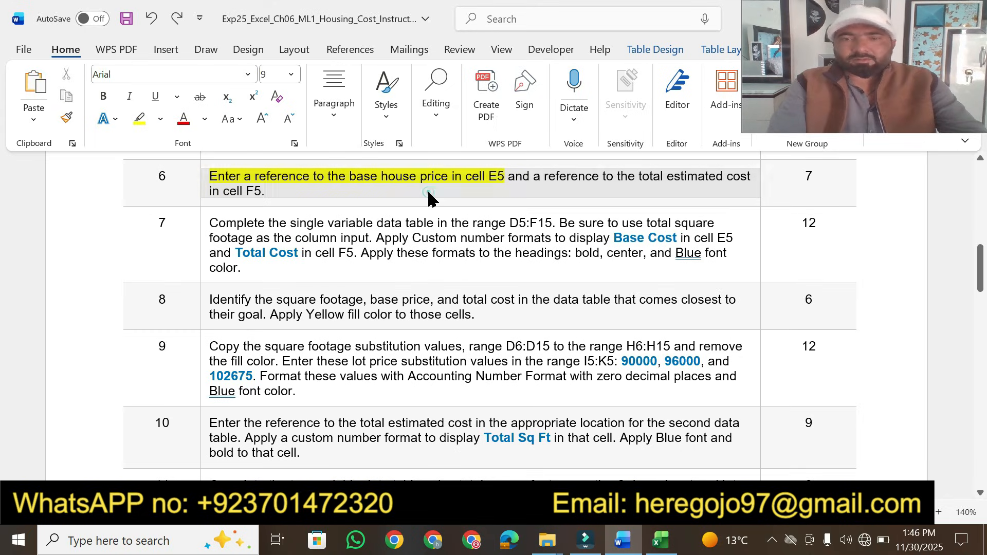
left_click(140, 122)
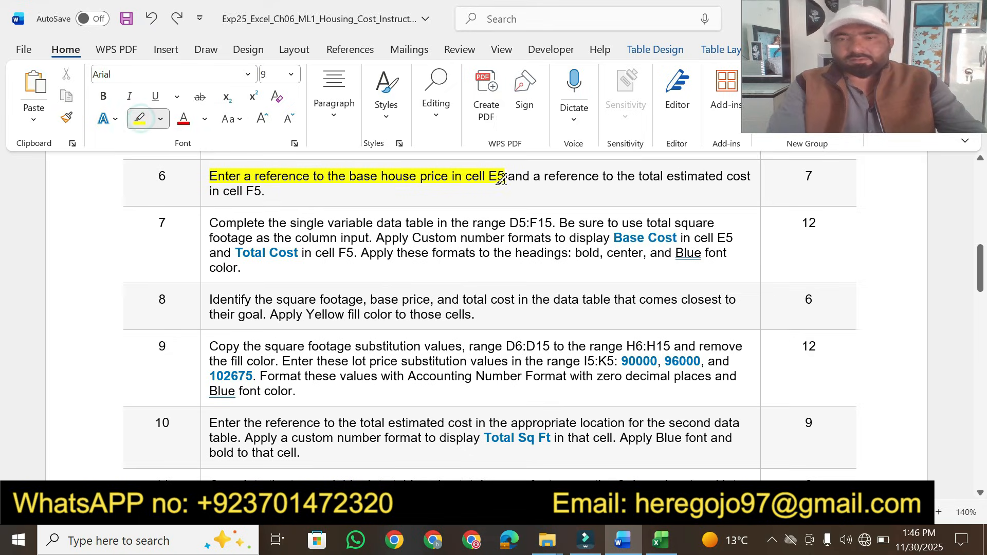
left_click_drag(541, 177, 698, 177)
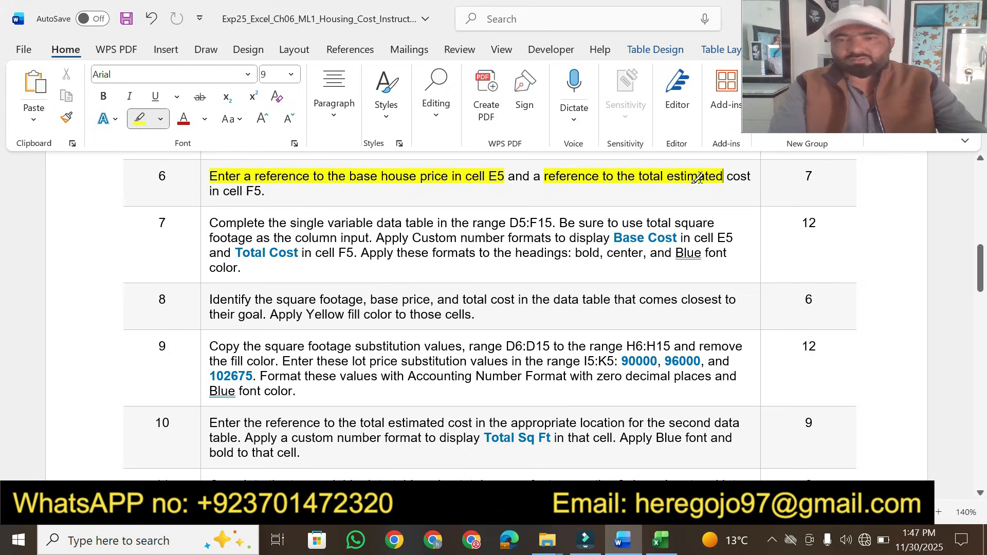
left_click_drag(224, 193, 265, 193)
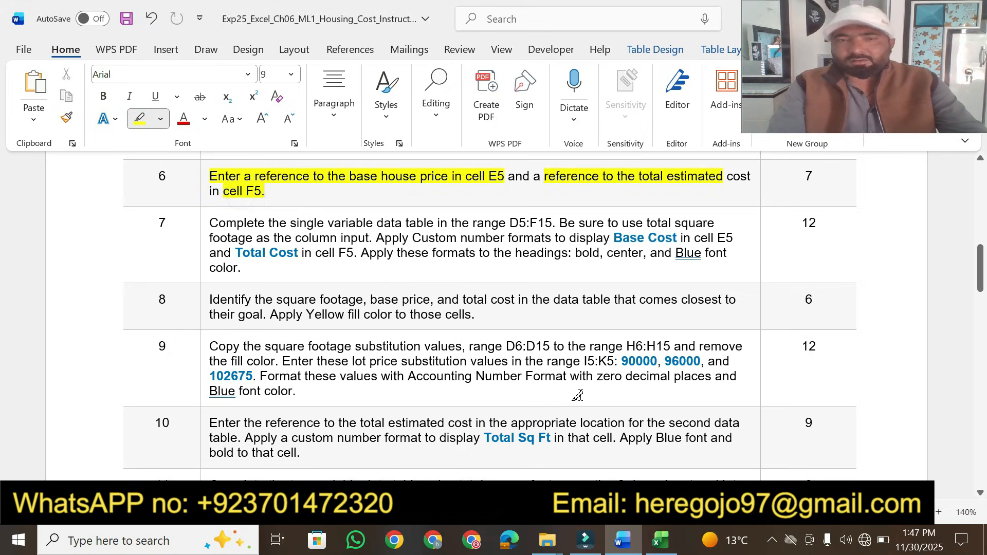
In cell E5, enter a reference to the base house price in B9
left_click(661, 546)
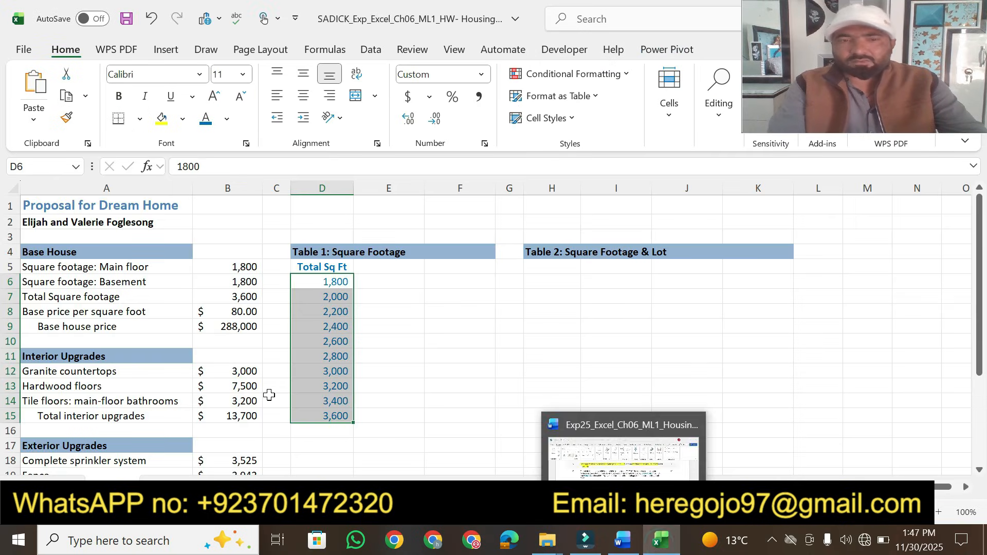
left_click(473, 432)
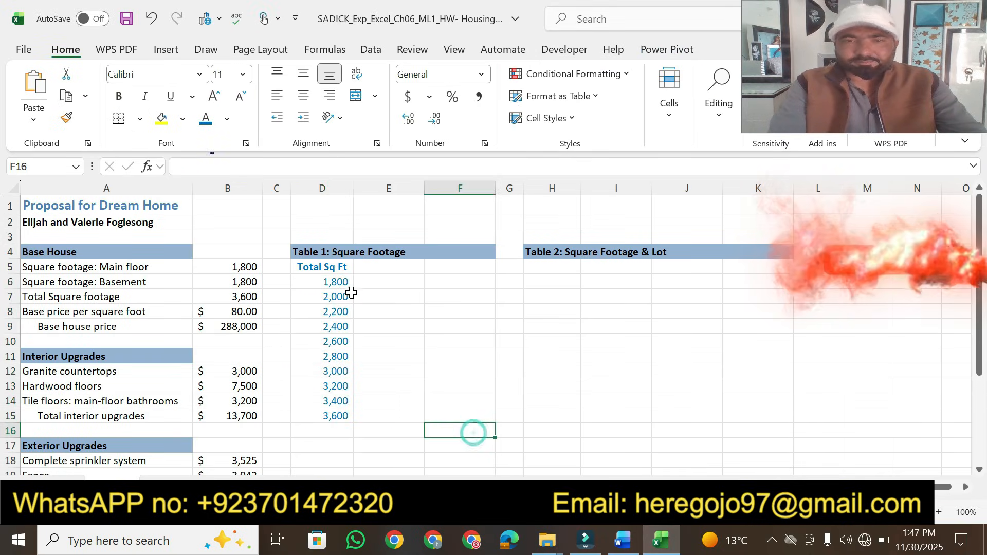
left_click(379, 264)
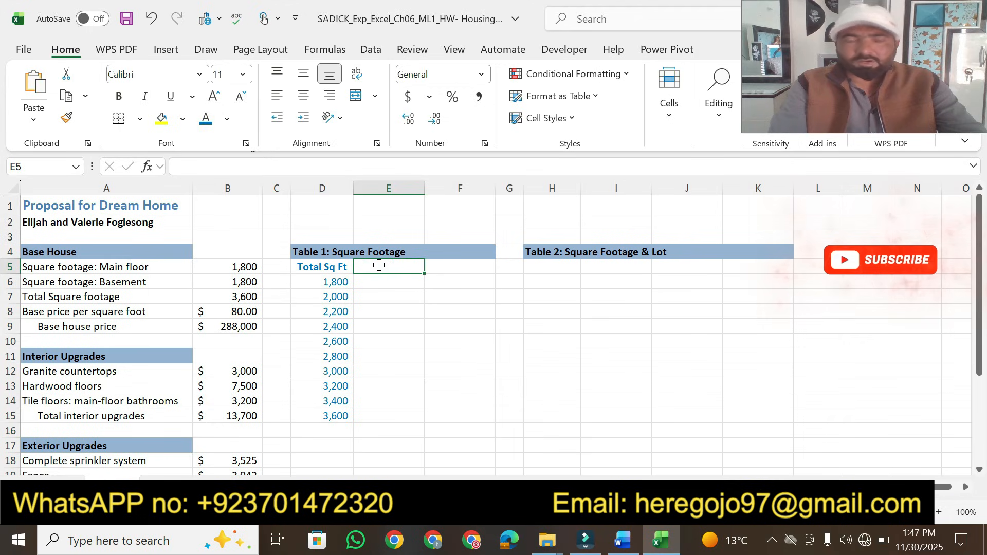
left_click(623, 544)
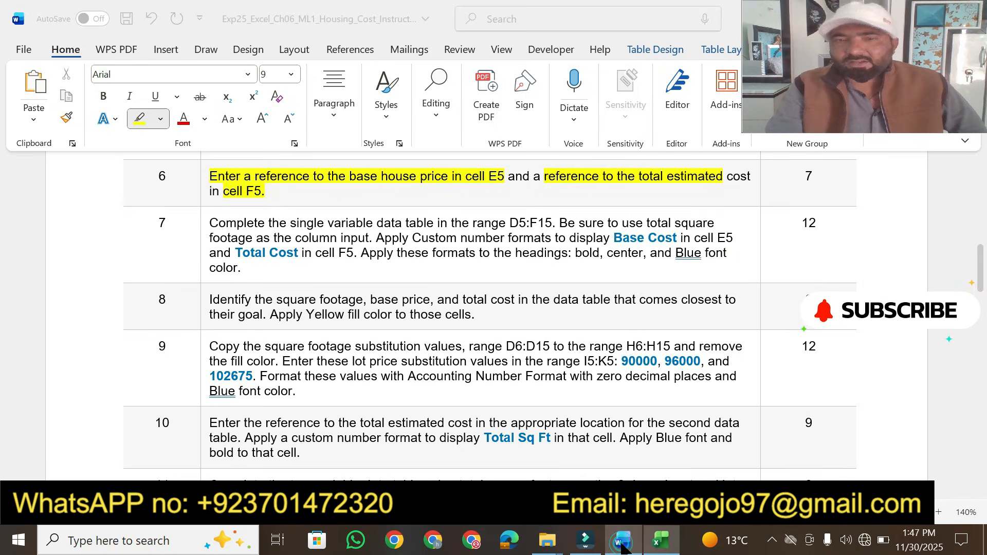
left_click(661, 540)
type("=")
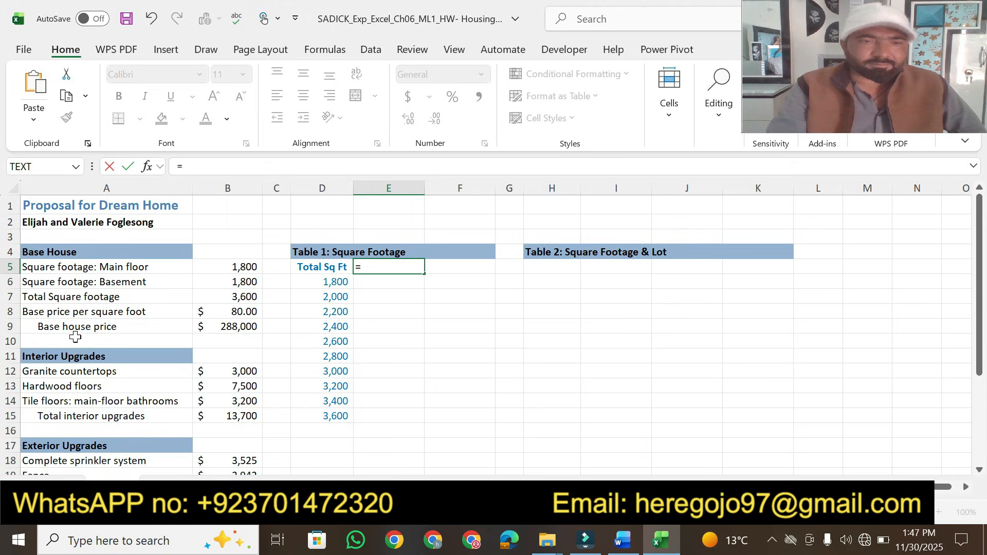
left_click(230, 328)
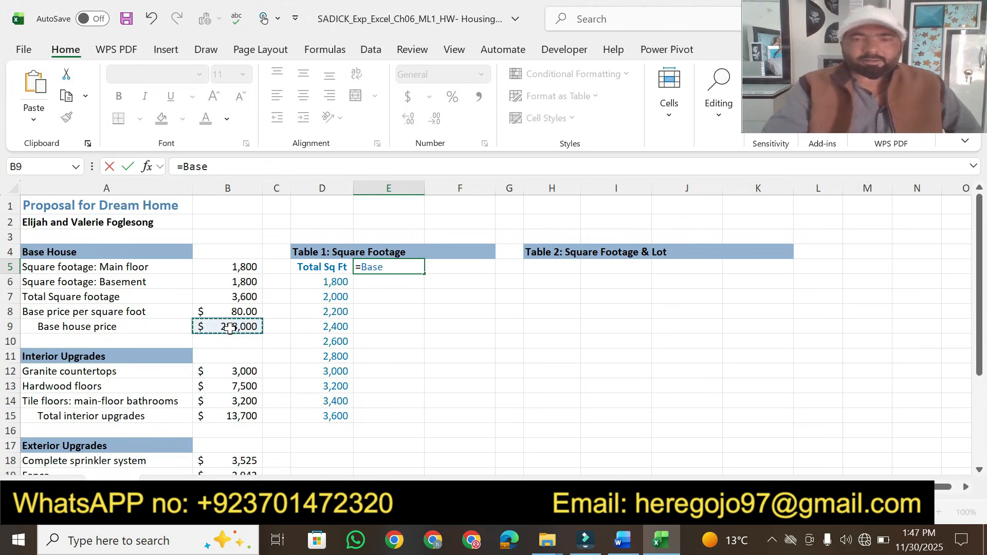
key("Return")
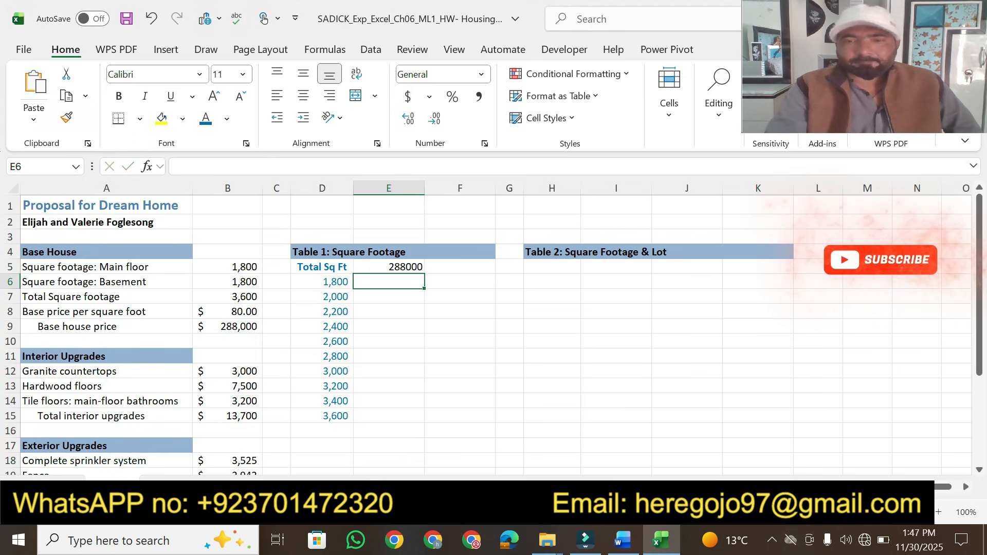
In cell F5, enter a reference to the total estimated cost in B25
left_click(620, 546)
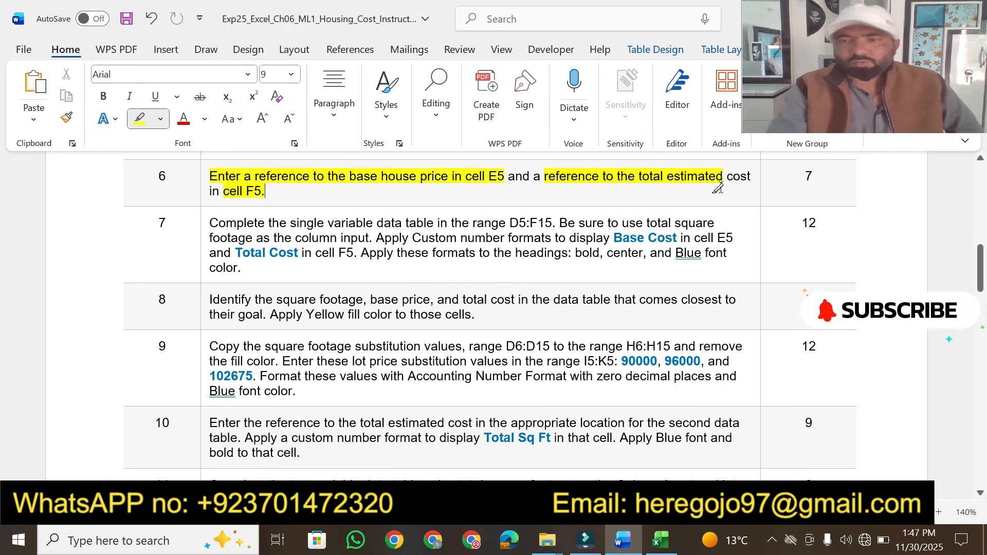
key("alt+Tab")
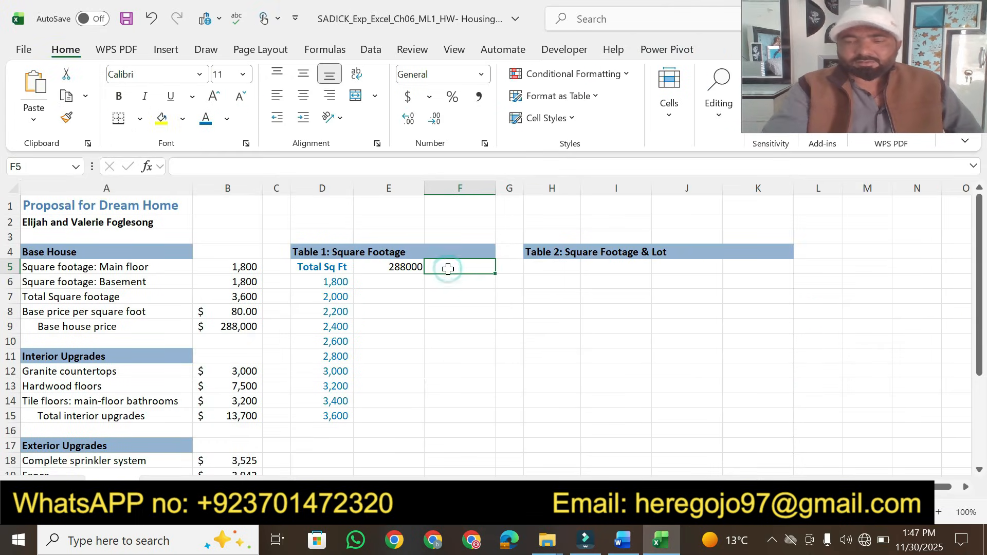
type("=")
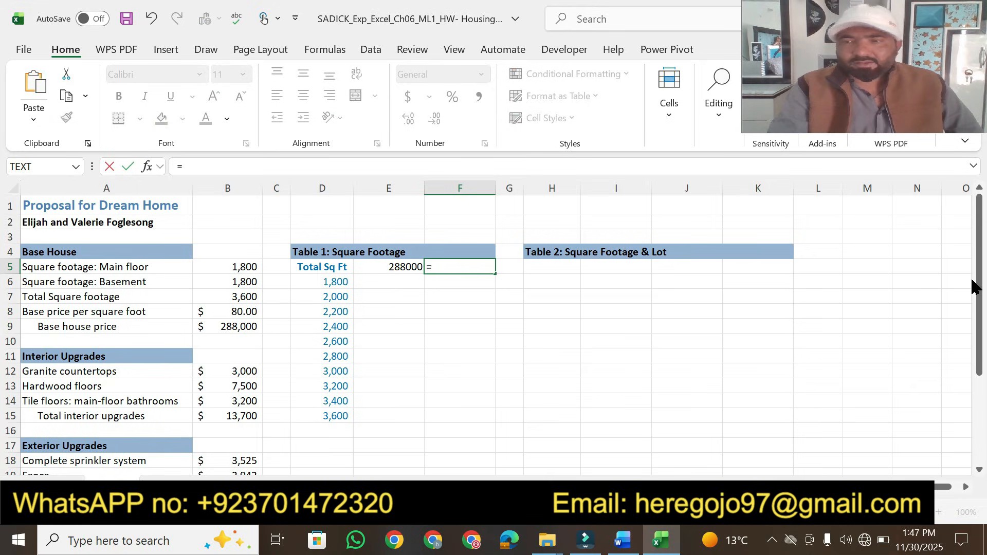
left_click_drag(974, 285, 976, 377)
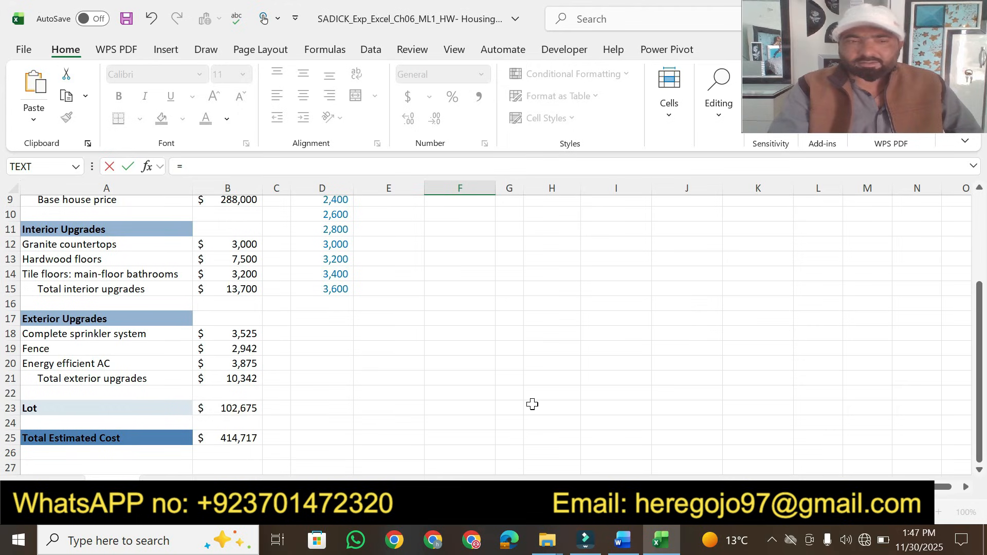
left_click(239, 441)
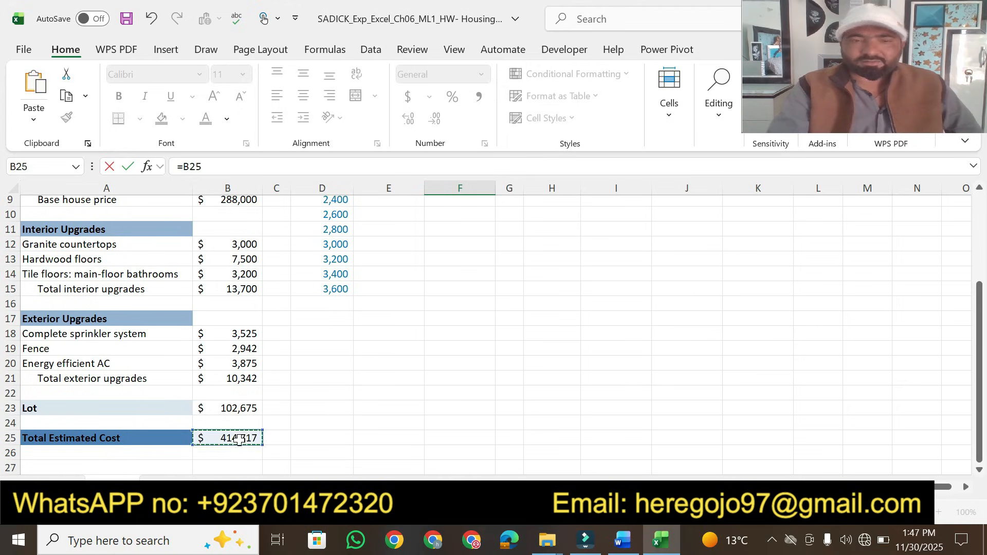
key("Return")
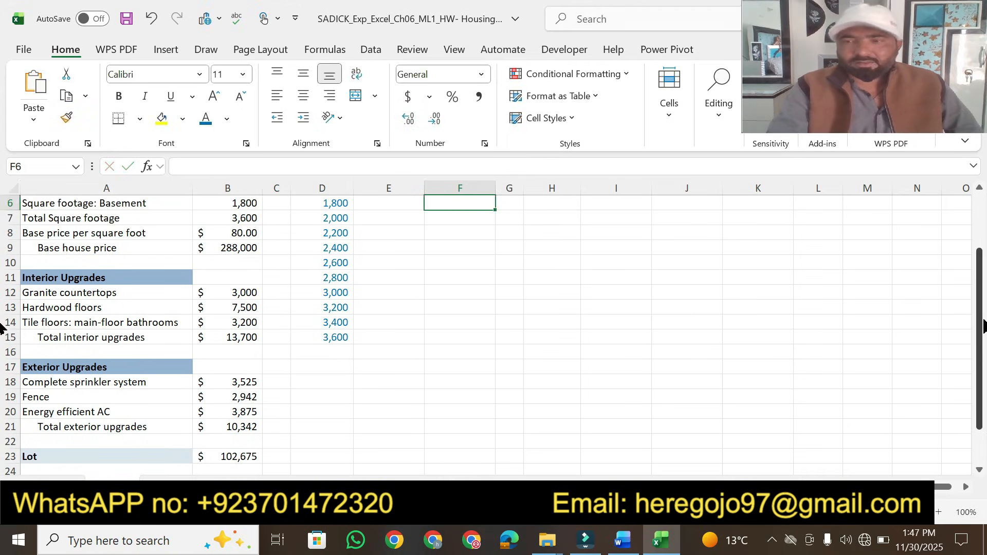
left_click_drag(976, 349, 977, 280)
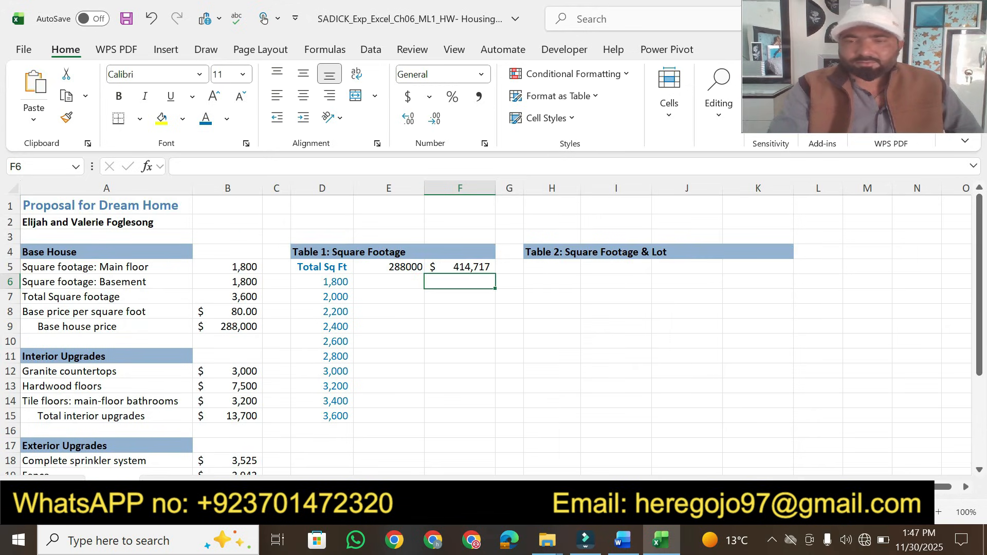
In the instructions, highlight step 6's points 7 and step 7's data table sentence, Base Cost in cell E5, and Total Cost in cell F5 in yellow
left_click(622, 541)
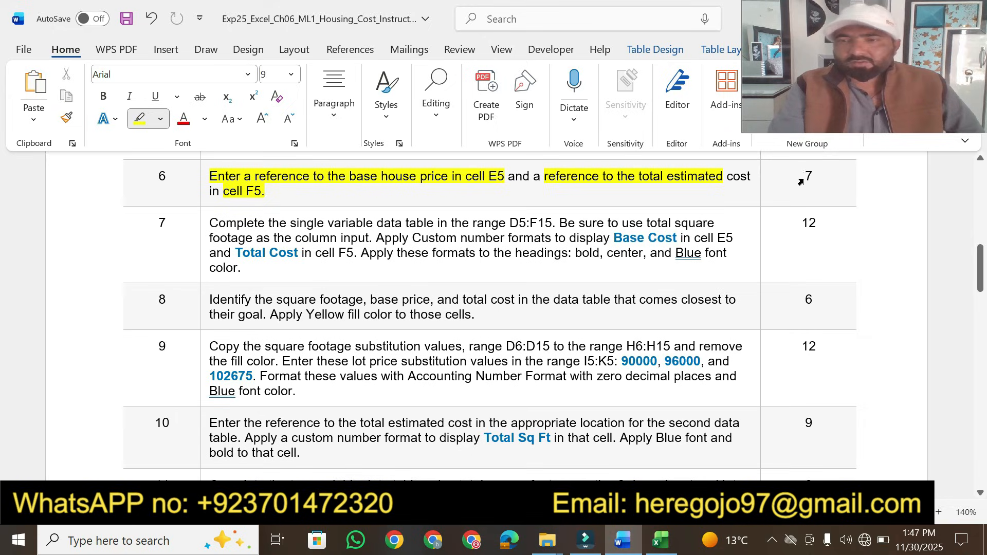
left_click_drag(813, 173, 803, 176)
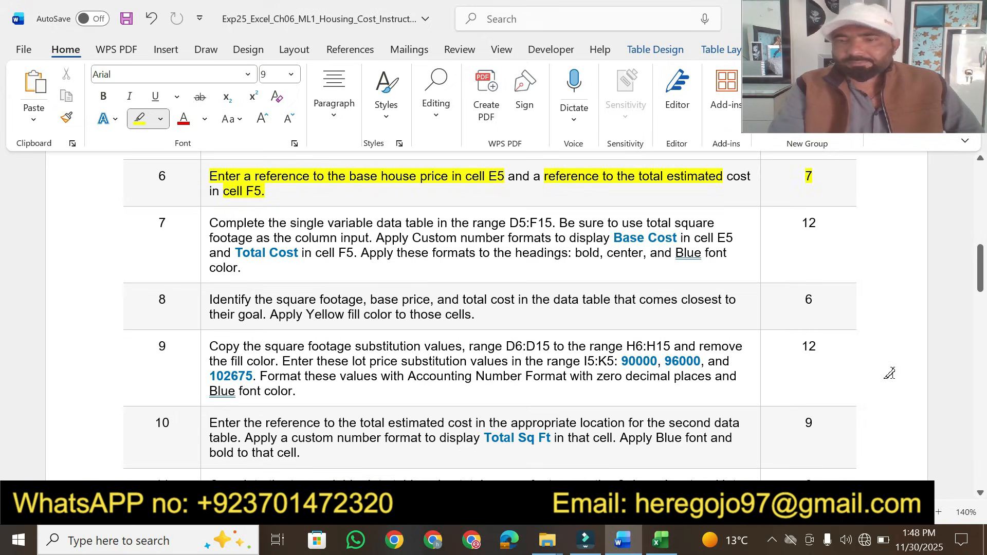
left_click(980, 495)
left_click(980, 495)
left_click(979, 494)
left_click(979, 494)
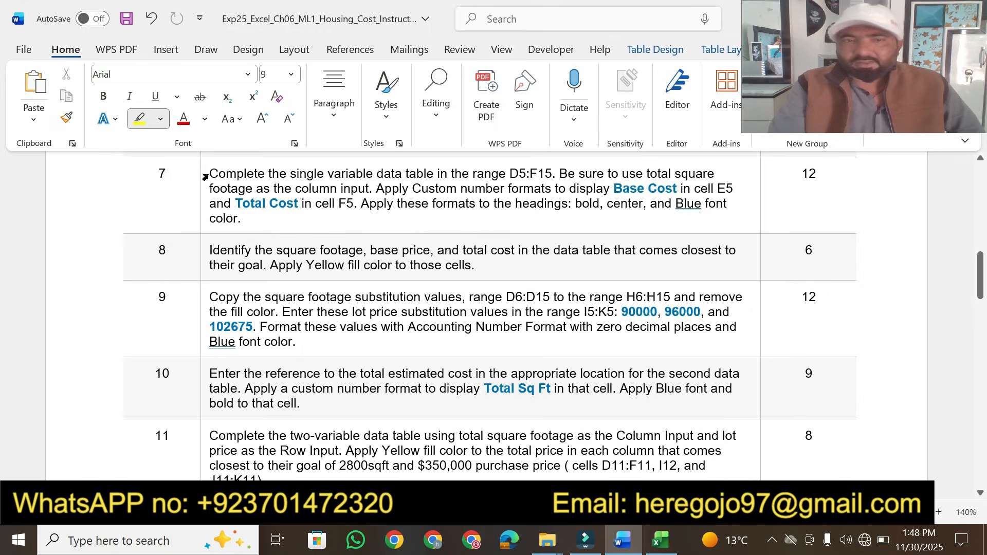
left_click_drag(208, 176, 684, 180)
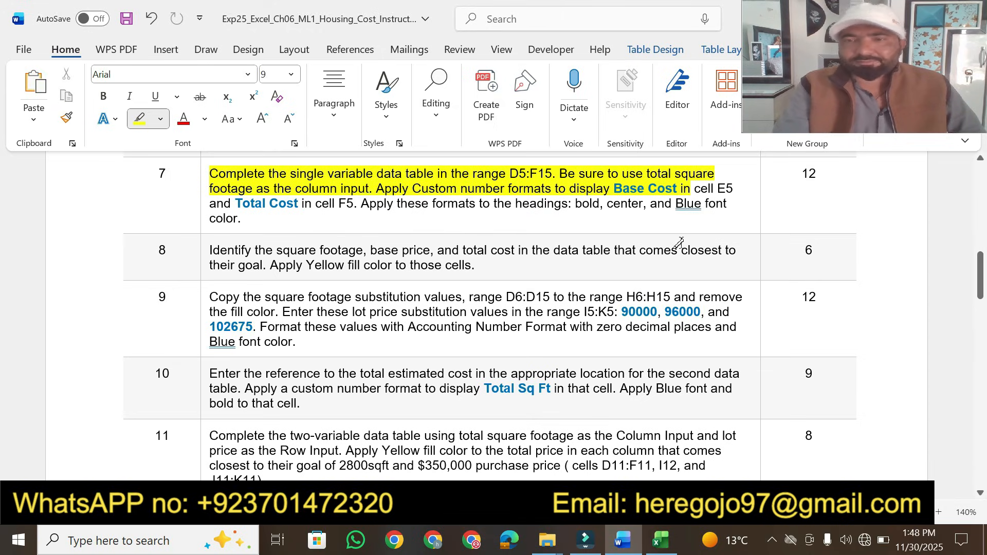
left_click_drag(694, 188, 734, 189)
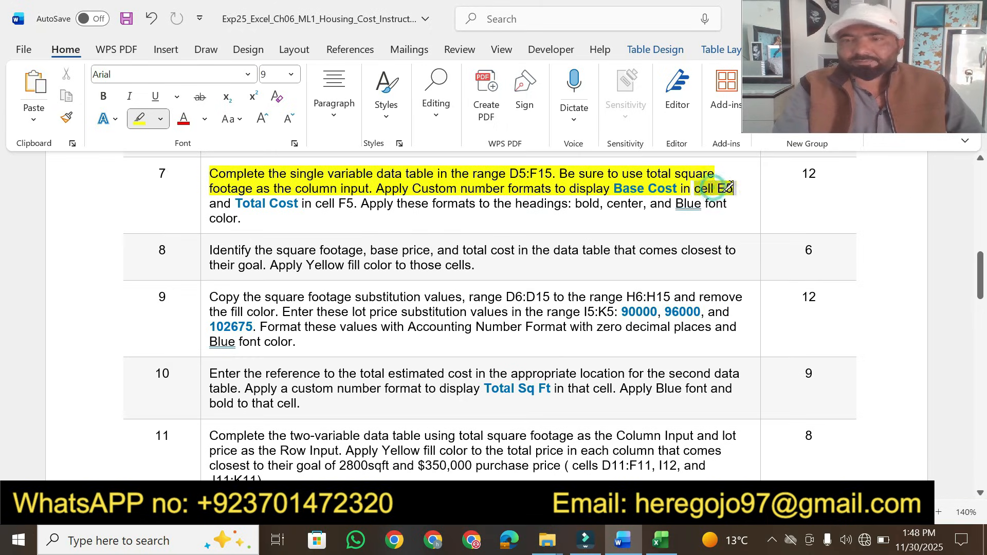
left_click_drag(234, 202, 355, 203)
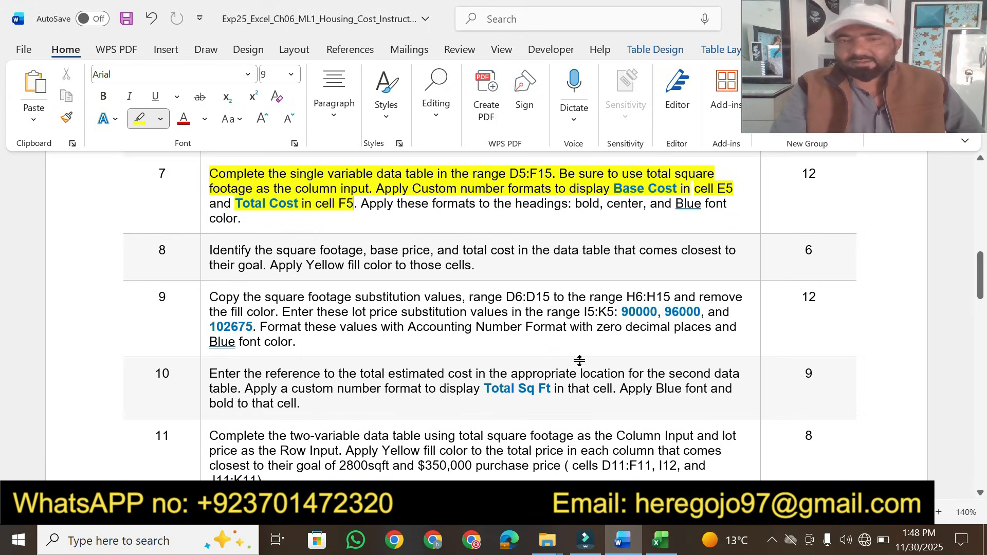
Create a one-variable data table in D5:F15 using total square footage in B7 as the column input cell
left_click(660, 540)
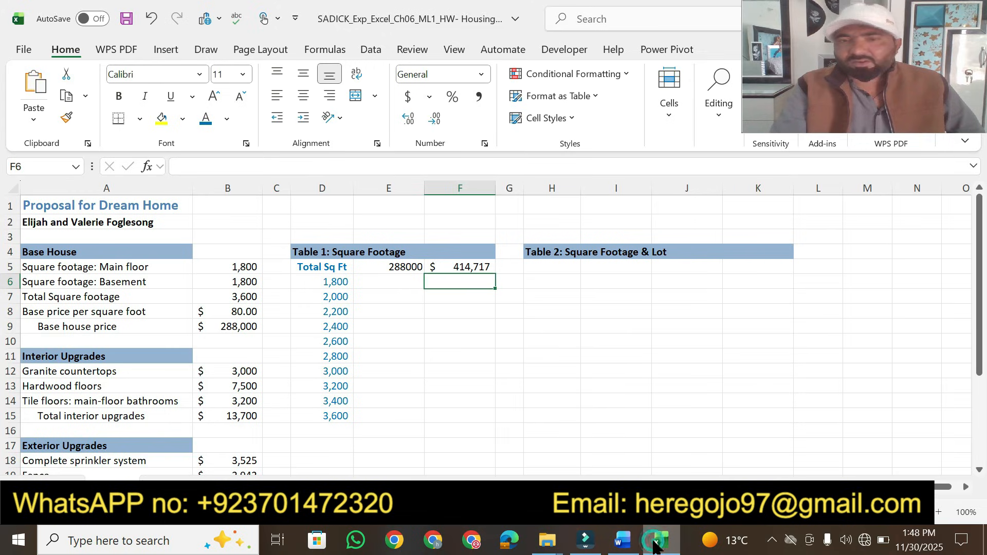
left_click(328, 269)
left_click_drag(328, 269, 464, 411)
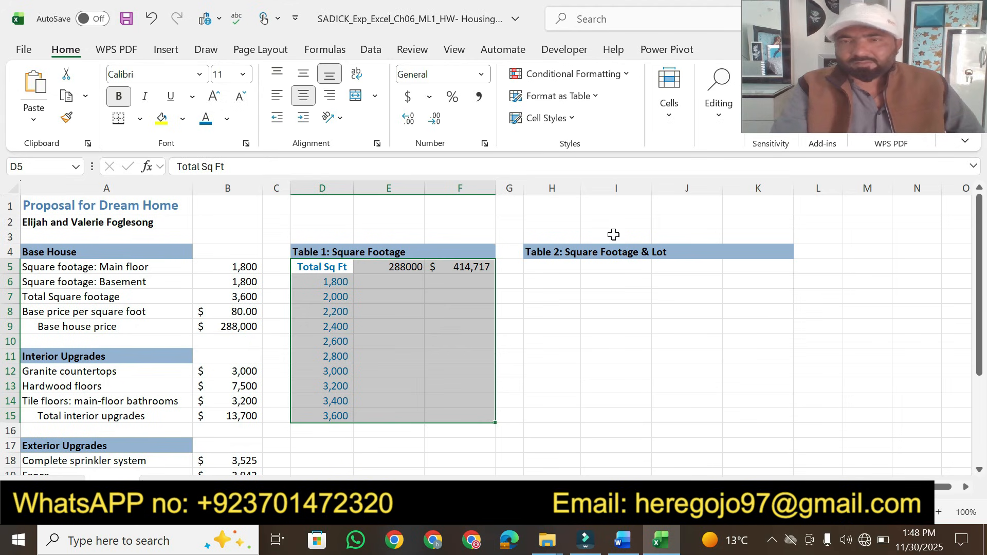
left_click(371, 50)
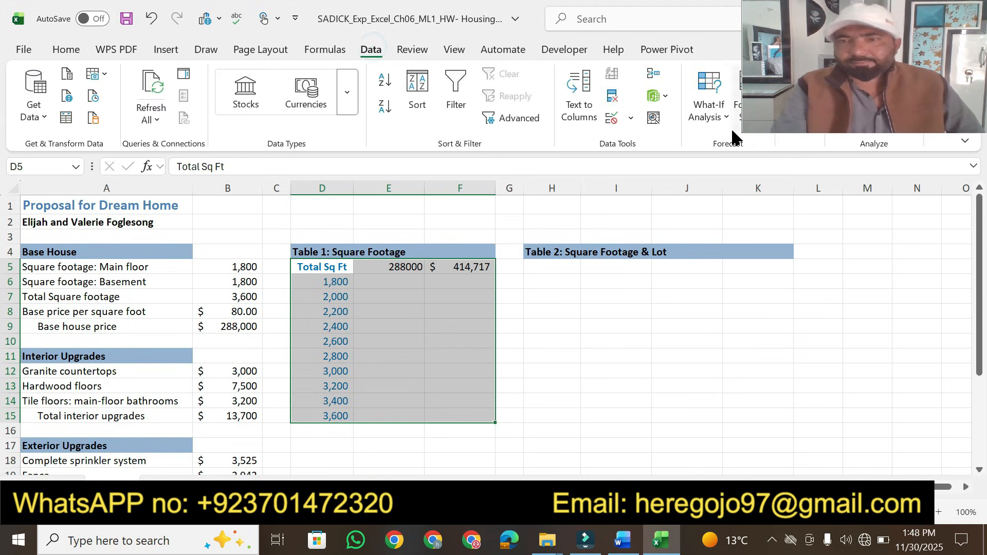
left_click(717, 118)
left_click(740, 192)
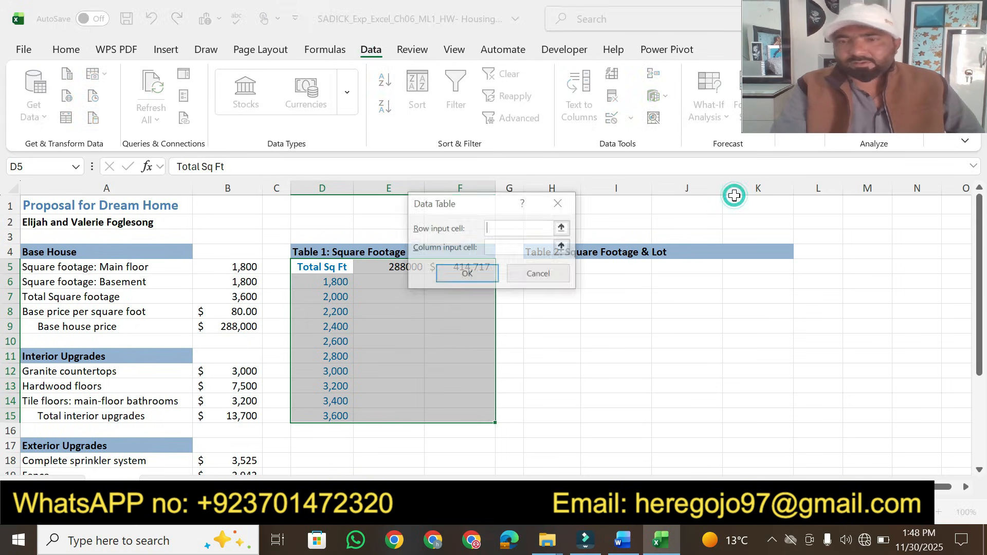
left_click(623, 541)
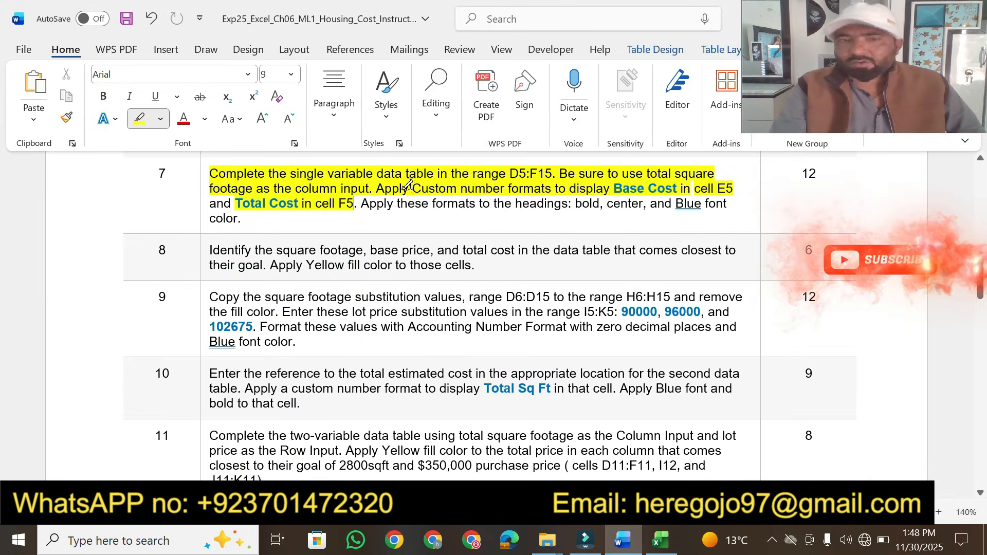
left_click(660, 540)
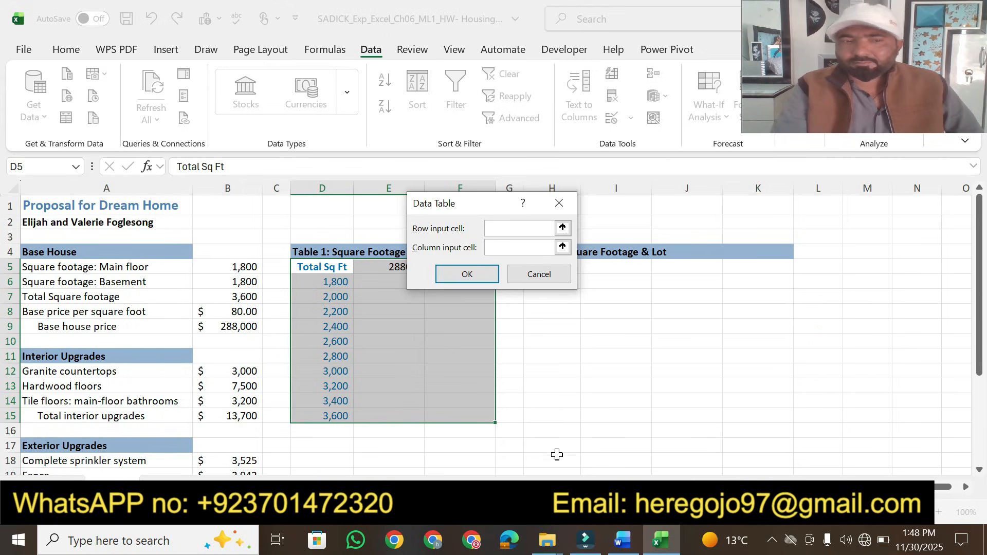
left_click(626, 545)
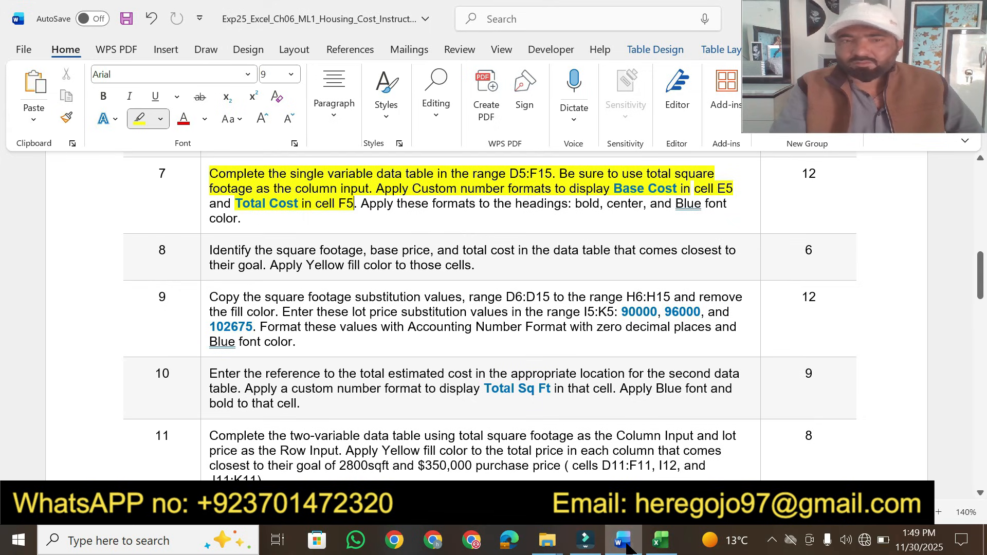
left_click(626, 545)
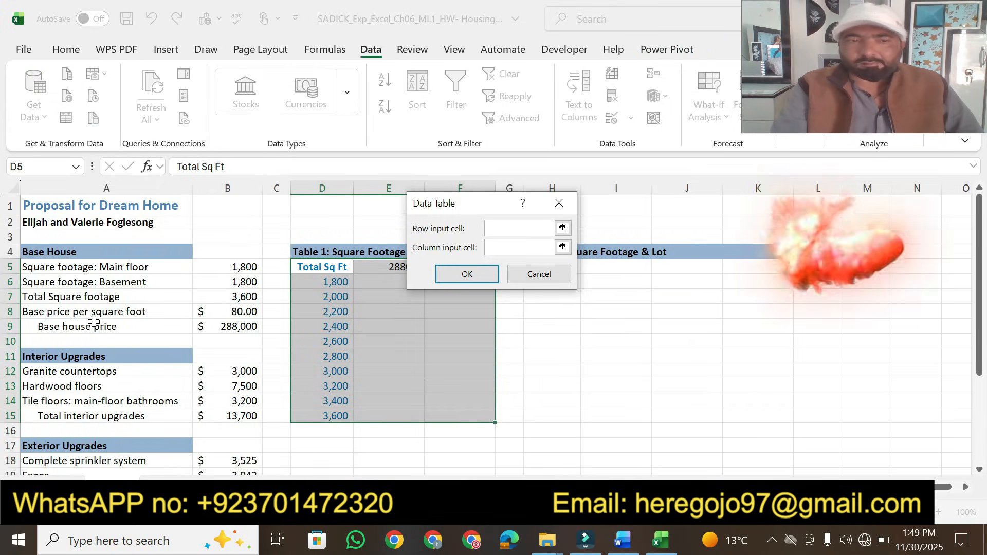
left_click(221, 298)
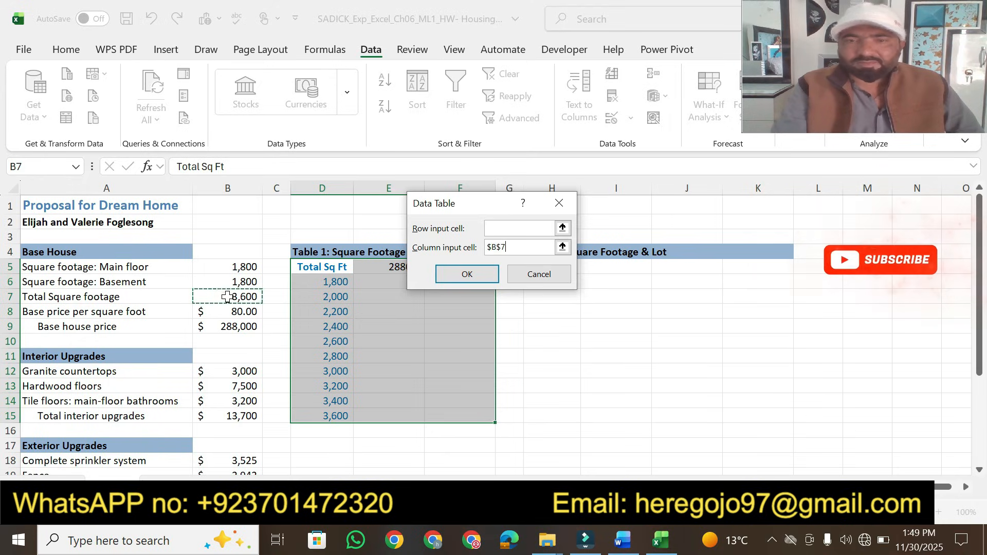
left_click(458, 275)
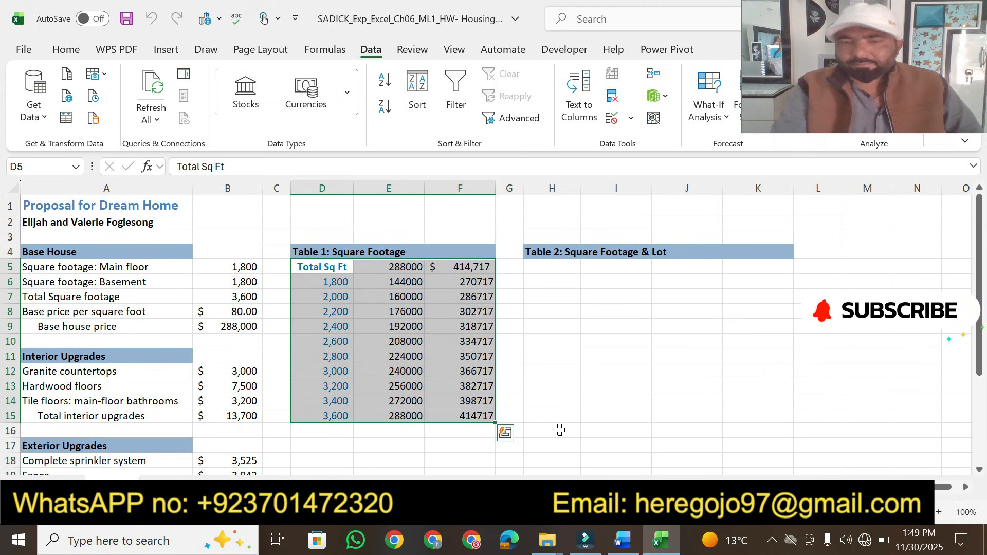
Apply a custom number format to cell E5 so it displays "Base Cost "
left_click(622, 539)
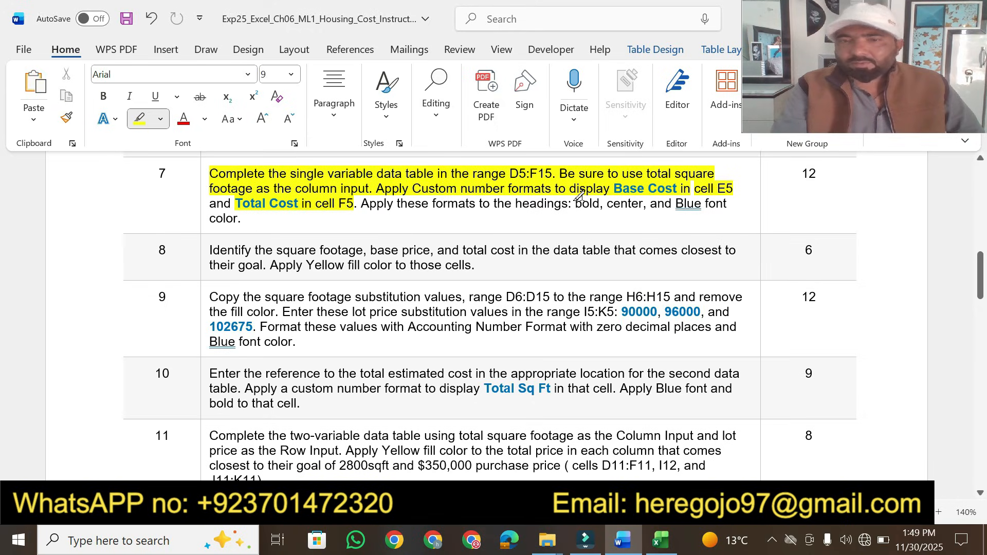
key("Escape")
left_click_drag(615, 188, 677, 190)
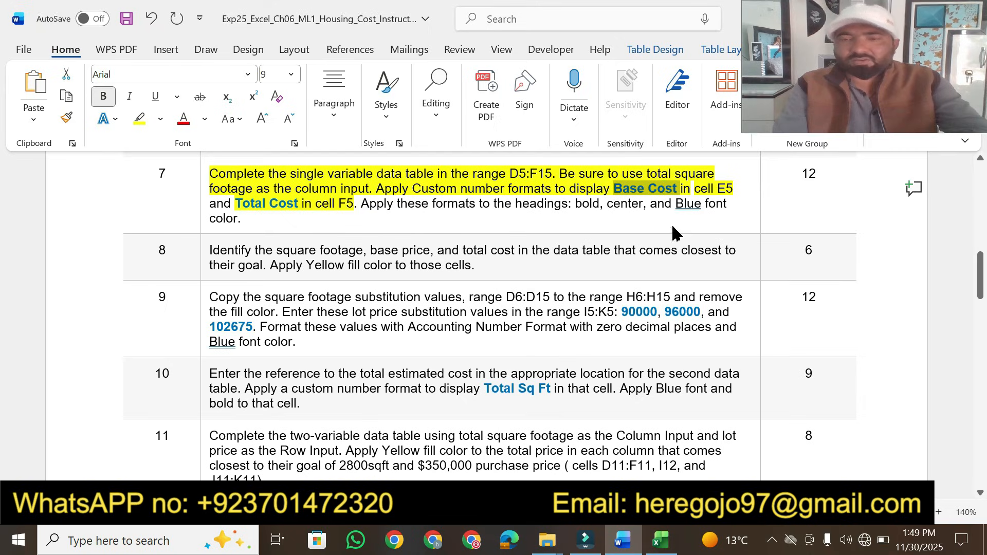
left_click(660, 540)
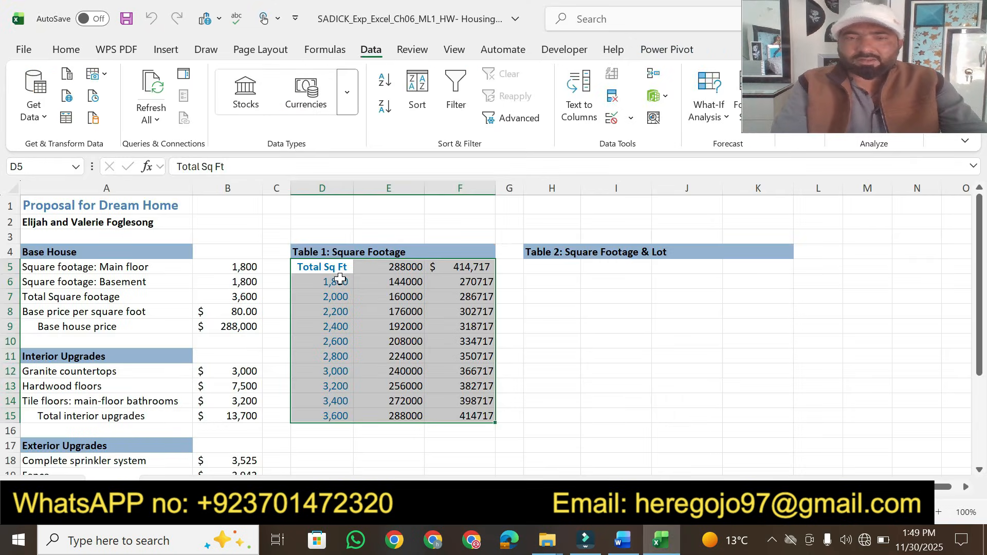
left_click(382, 267)
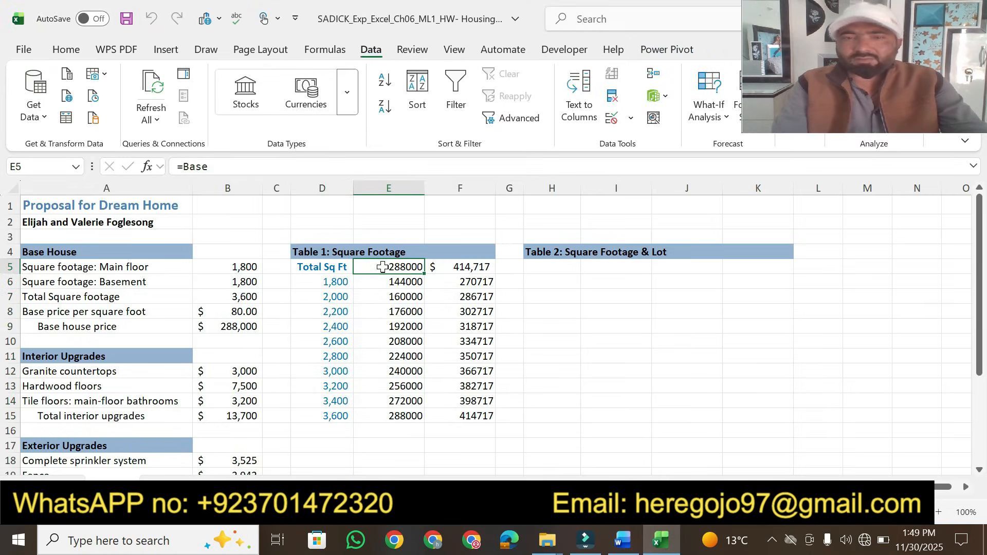
left_click(67, 52)
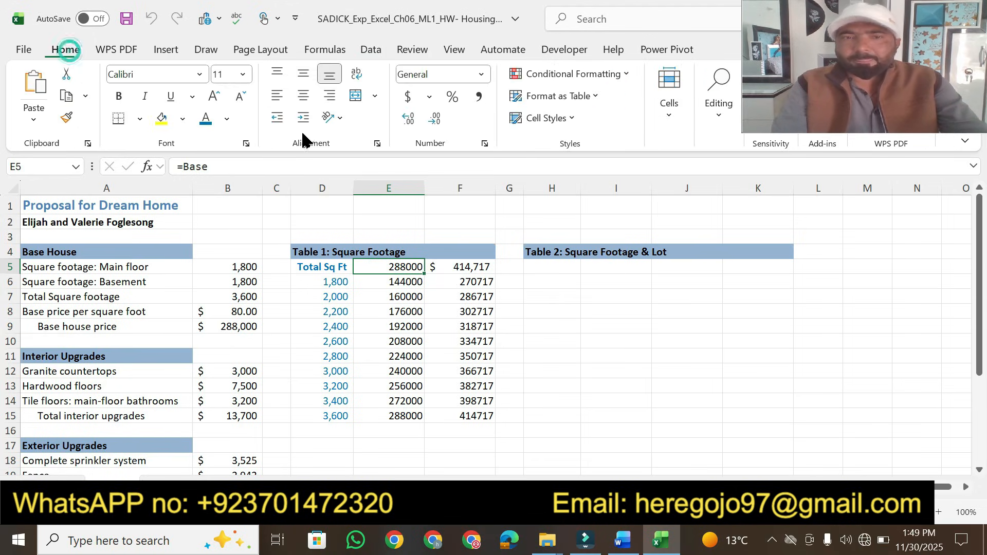
left_click(485, 143)
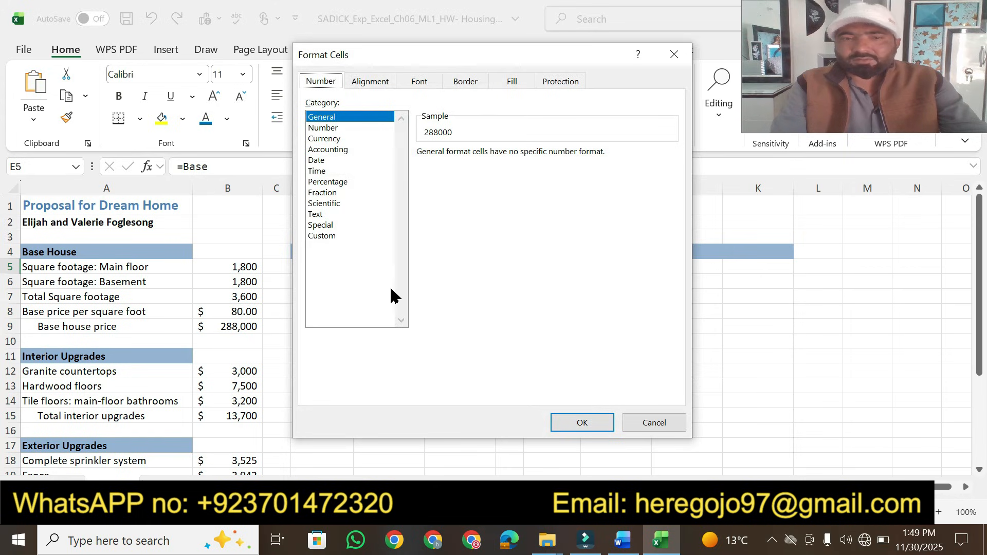
left_click(325, 237)
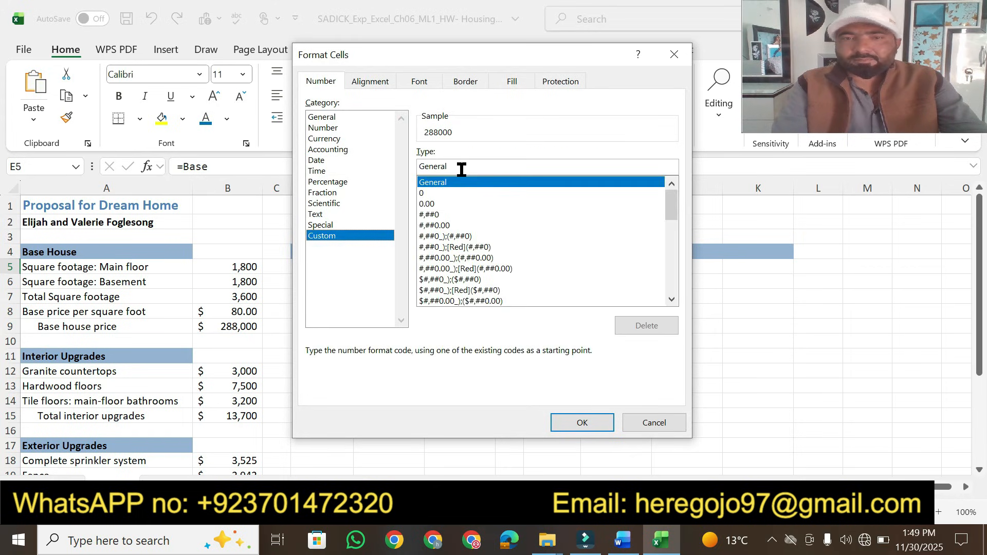
left_click_drag(461, 169, 406, 164)
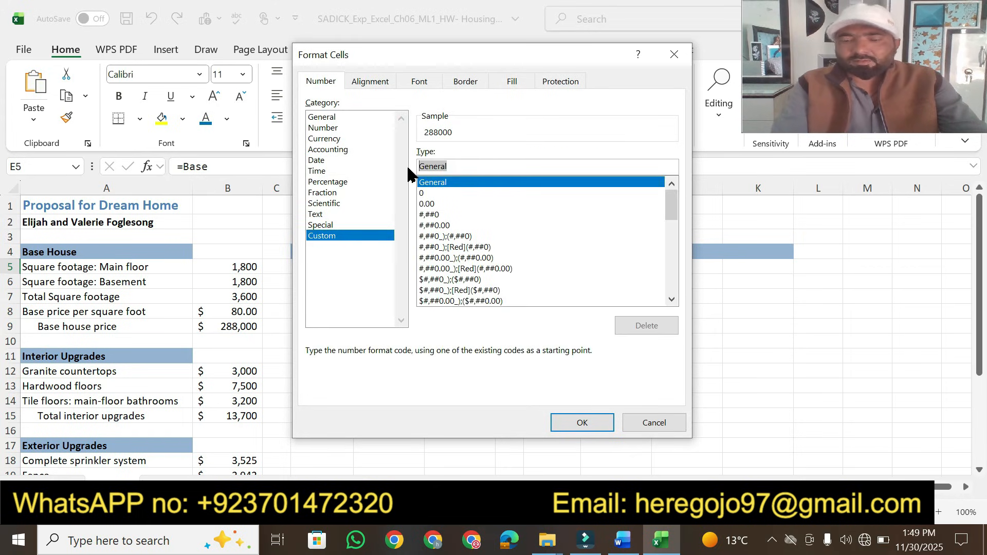
type("\"Base Cost \"")
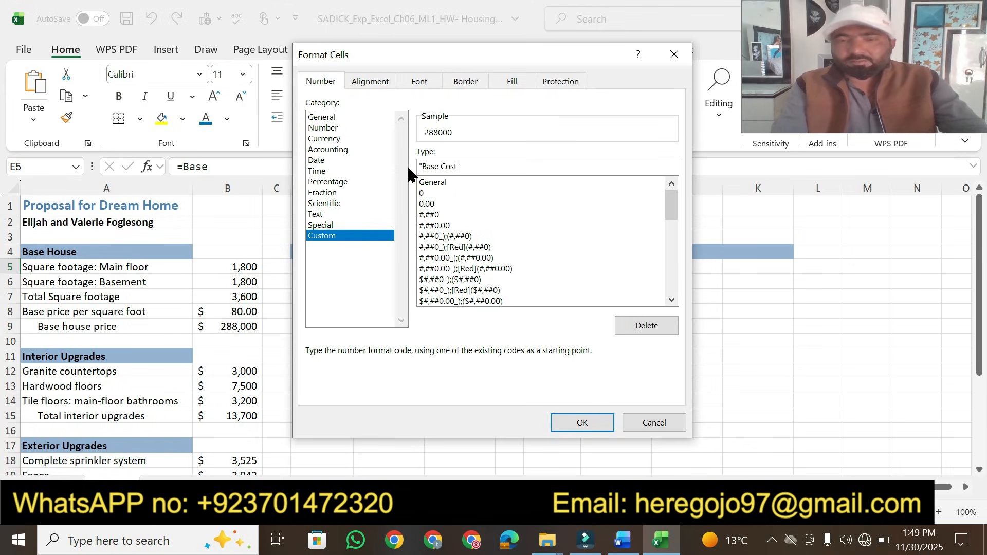
left_click(583, 422)
Apply a custom number format to cell F5 so it displays "Total Cost"
left_click(624, 539)
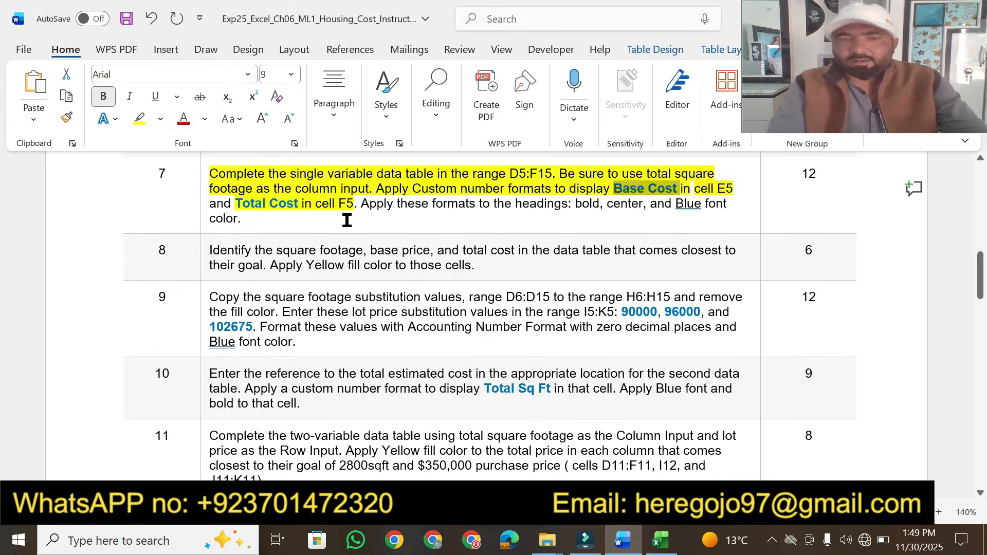
left_click_drag(236, 204, 291, 206)
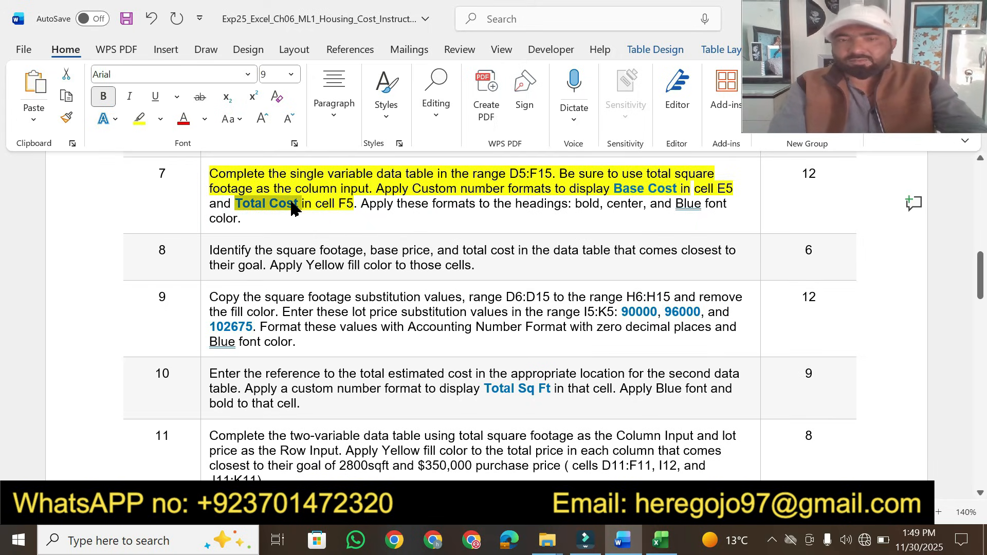
left_click(661, 540)
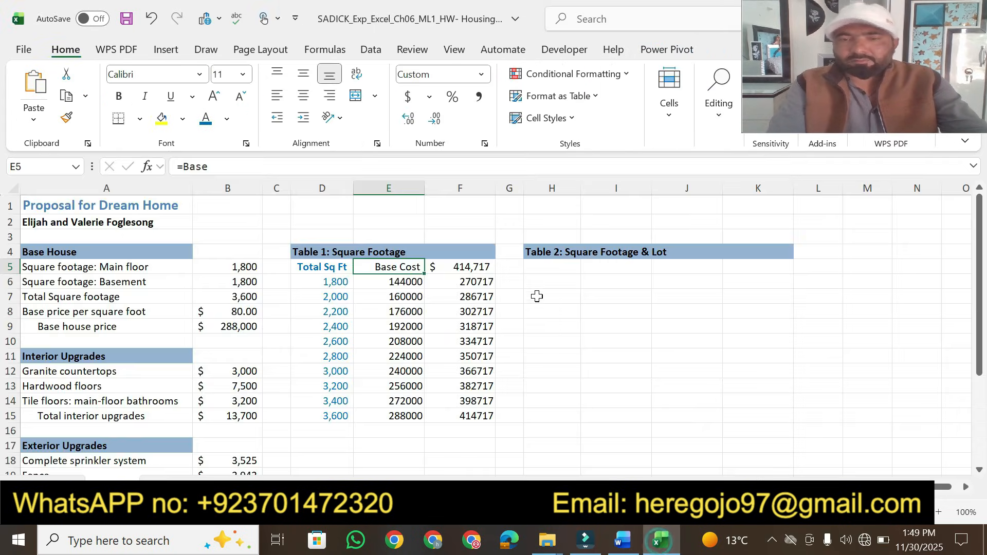
left_click(453, 268)
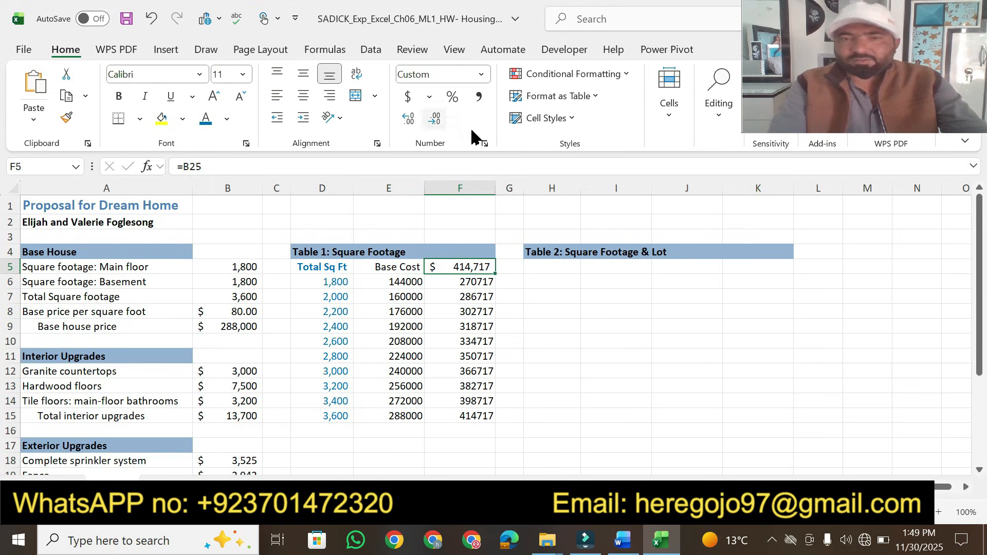
left_click(485, 145)
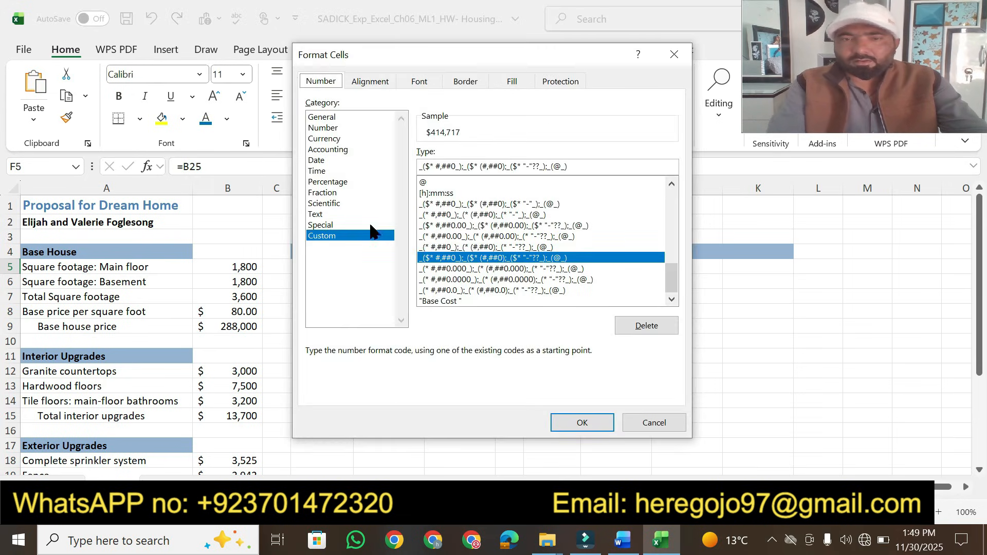
left_click_drag(573, 166, 404, 174)
type("\"Total Cost")
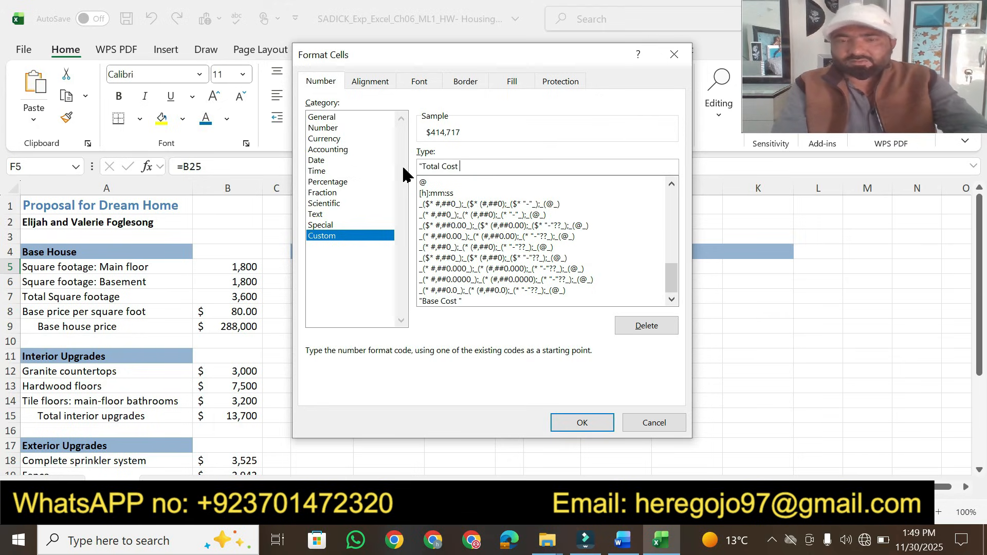
type("\"")
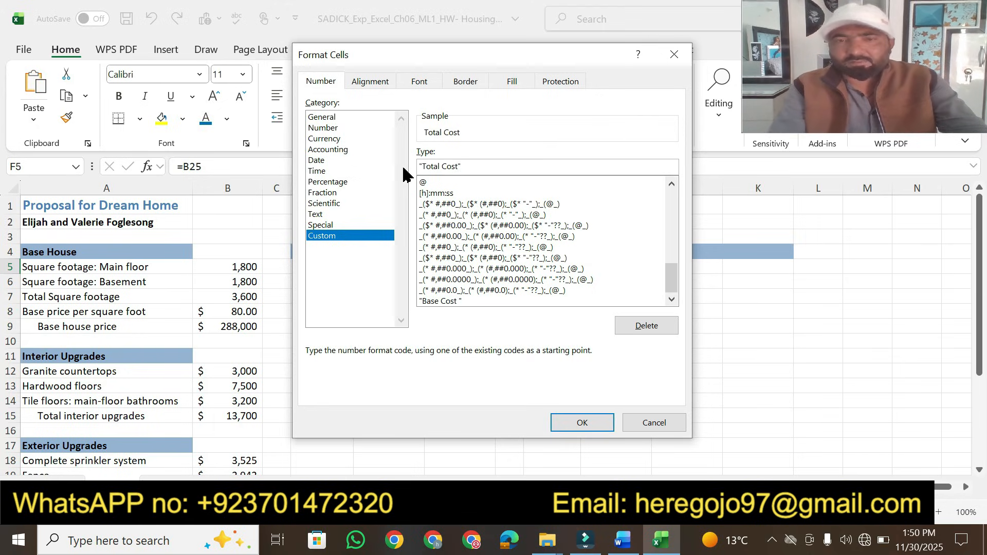
left_click(576, 422)
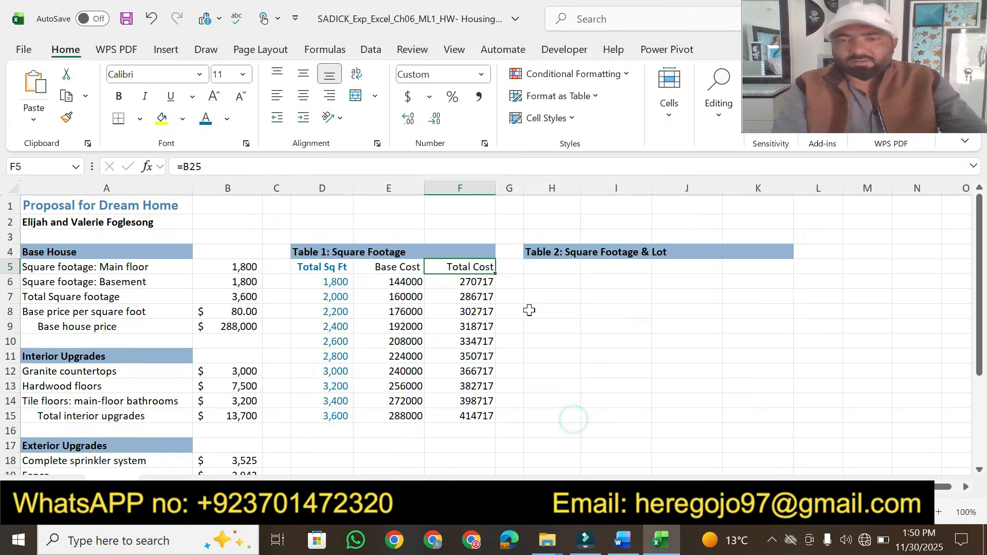
In the instructions, highlight step 7's sentence about applying bold, center, and Blue font to the headings in yellow
left_click(634, 541)
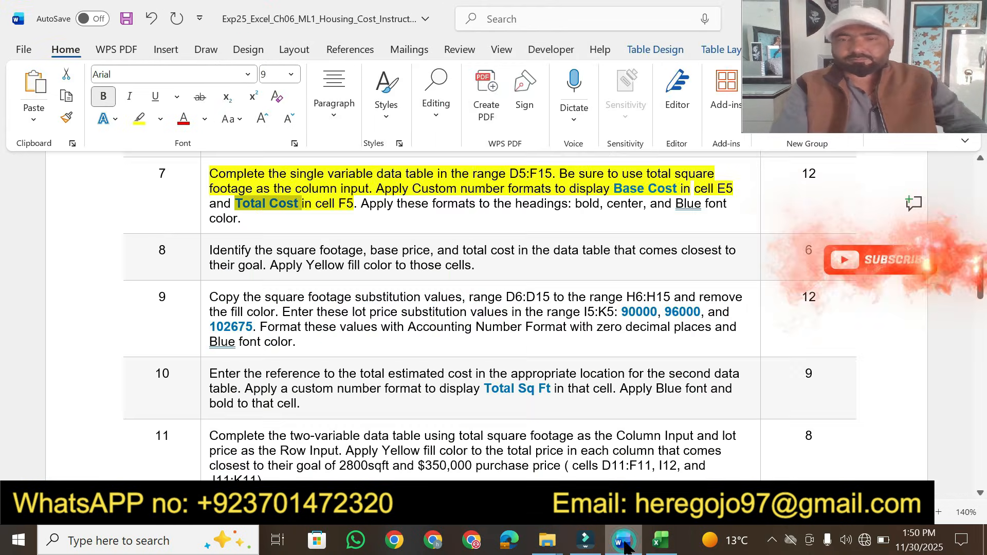
left_click(360, 205)
left_click(143, 126)
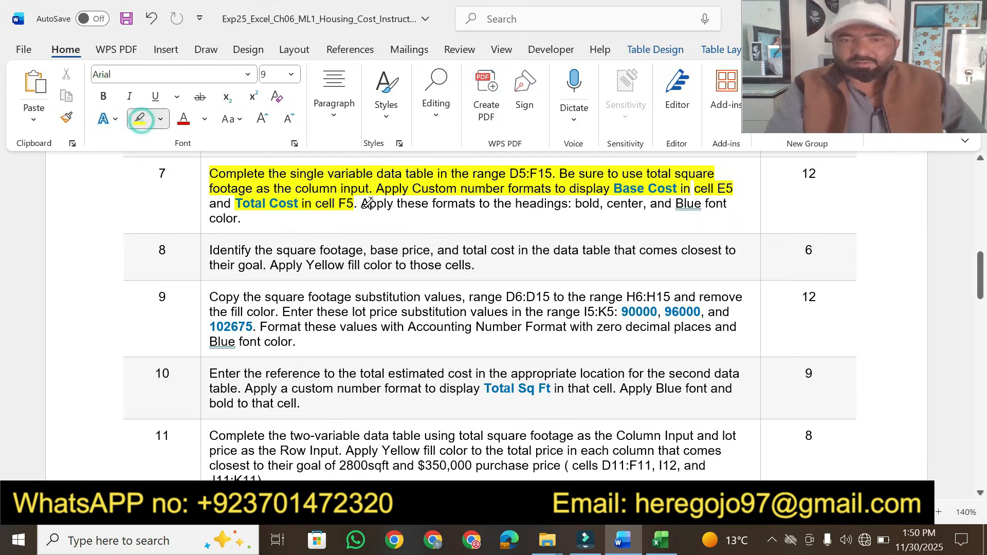
left_click_drag(361, 203, 708, 205)
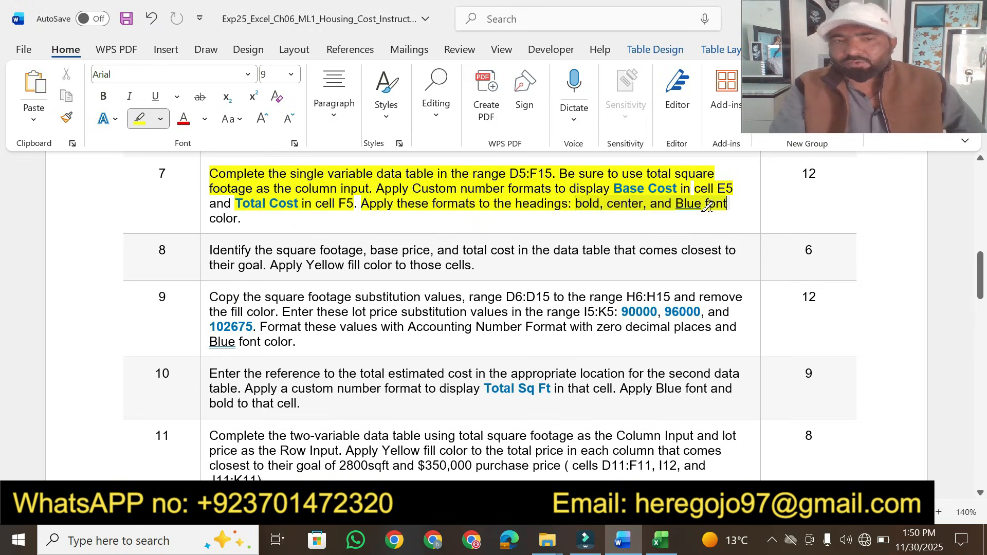
Make the headings in E5:F5 bold, centered, and Blue font
key("alt+Tab")
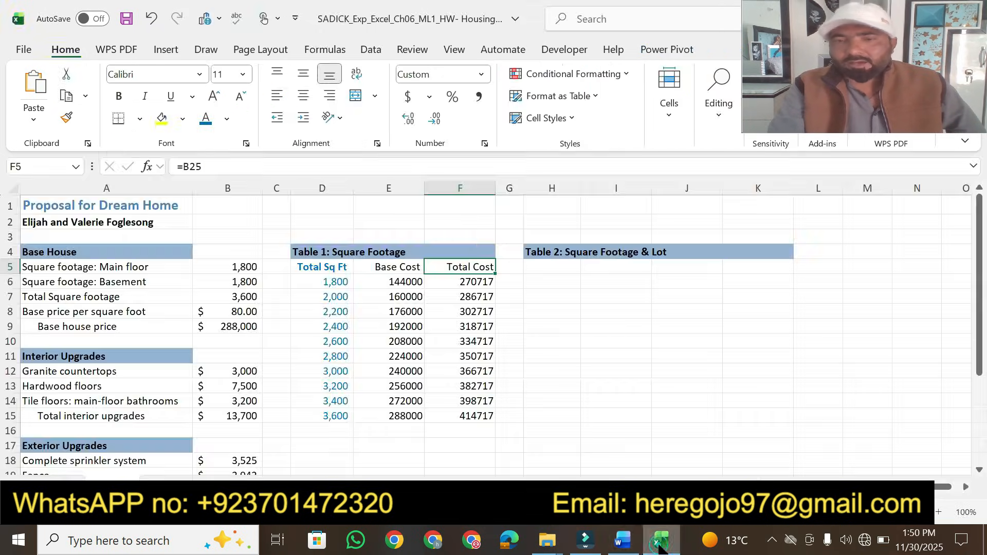
left_click(333, 268)
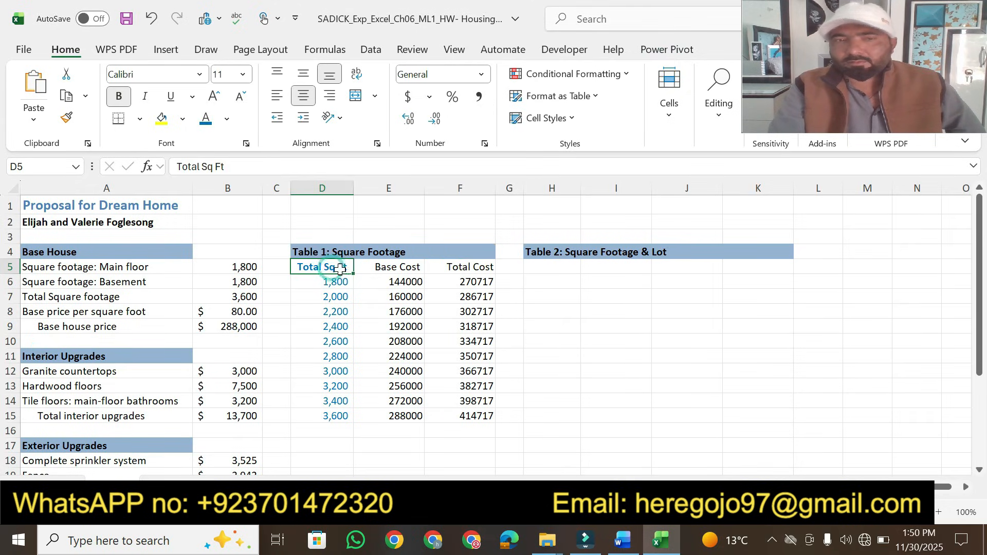
left_click(374, 266)
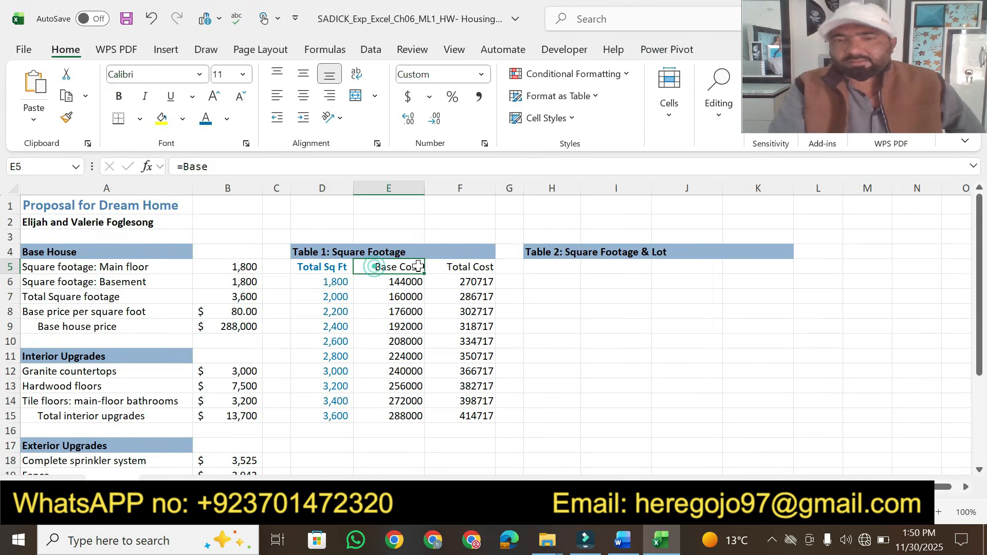
left_click_drag(375, 266, 447, 267)
left_click(119, 96)
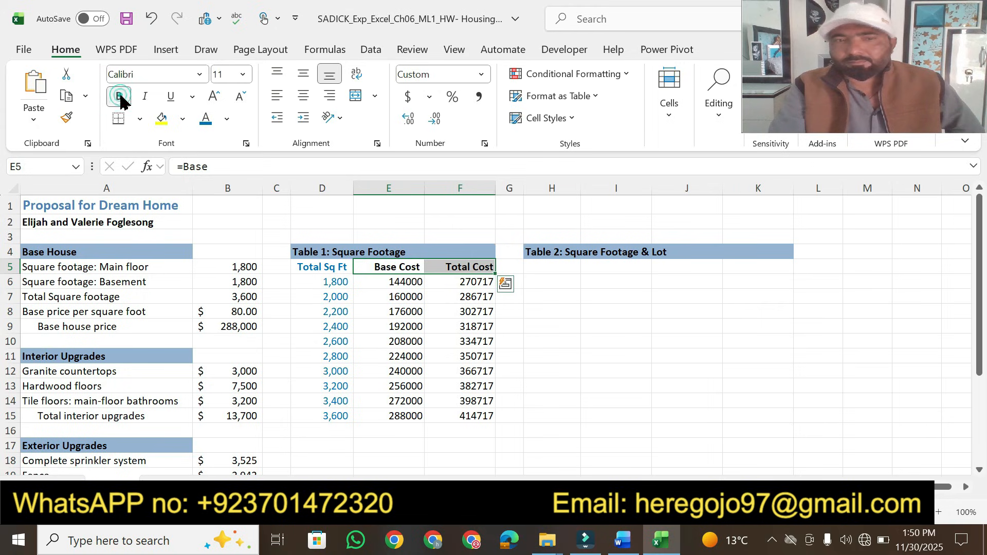
left_click(621, 548)
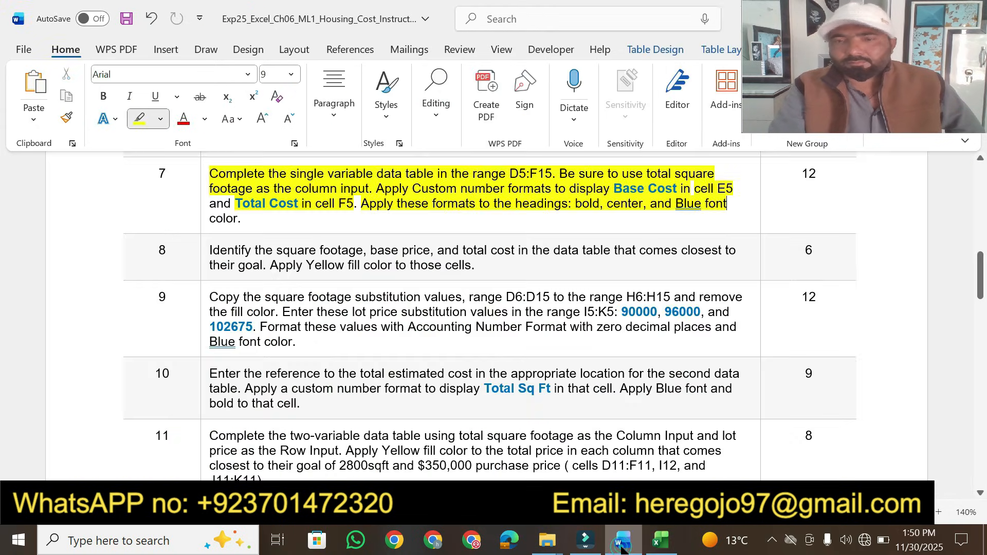
left_click(621, 548)
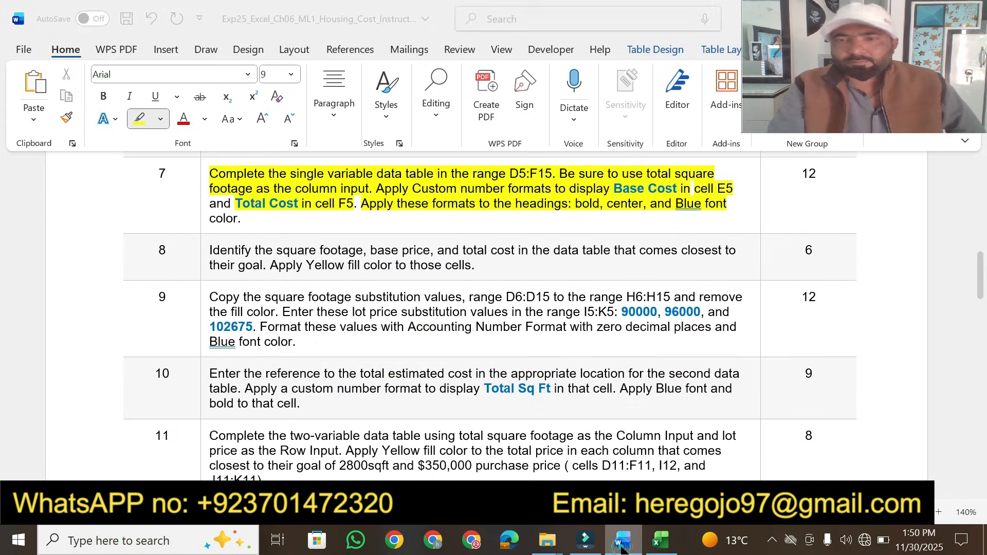
left_click(621, 548)
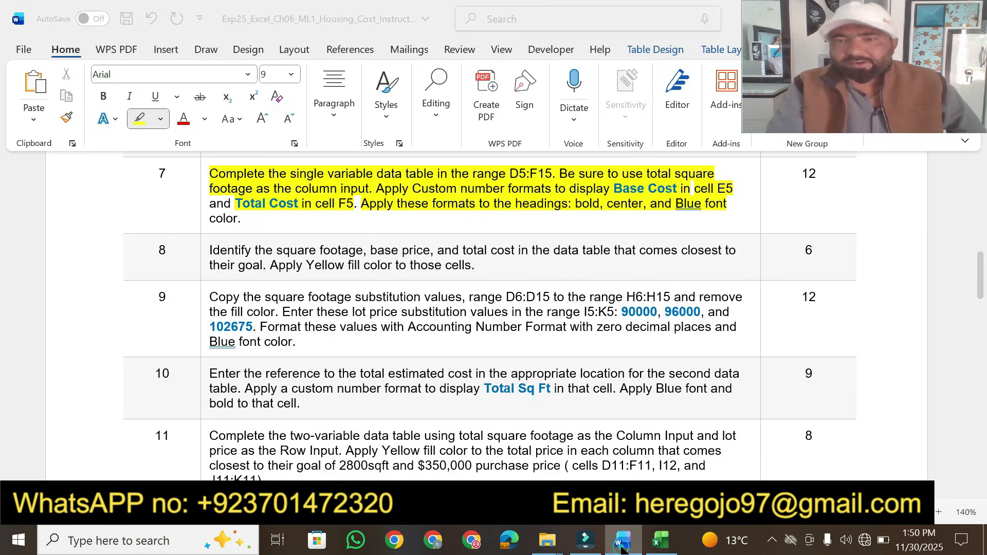
left_click(621, 548)
left_click(303, 102)
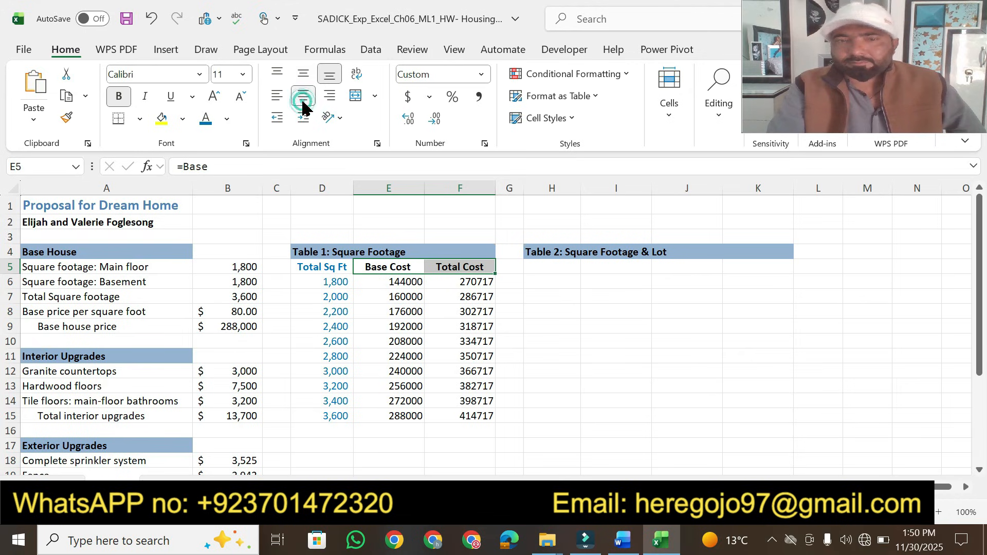
left_click(205, 119)
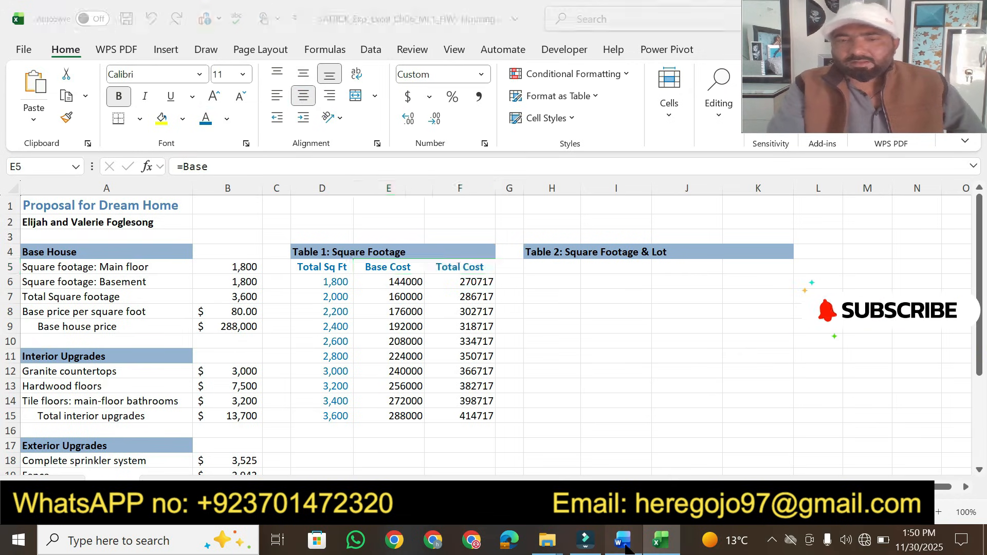
In the instructions, highlight step 7's points value 12 in yellow
left_click(625, 549)
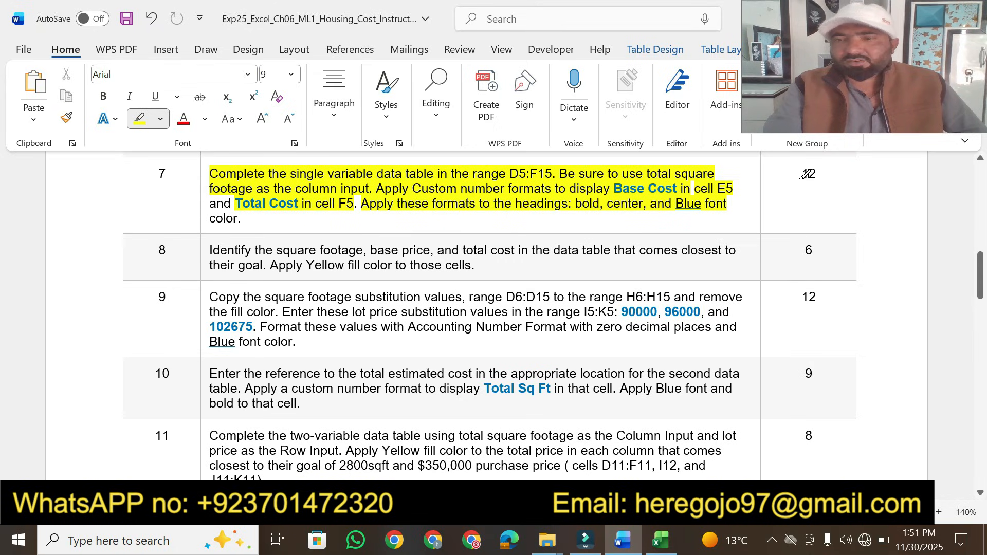
left_click_drag(816, 173, 801, 174)
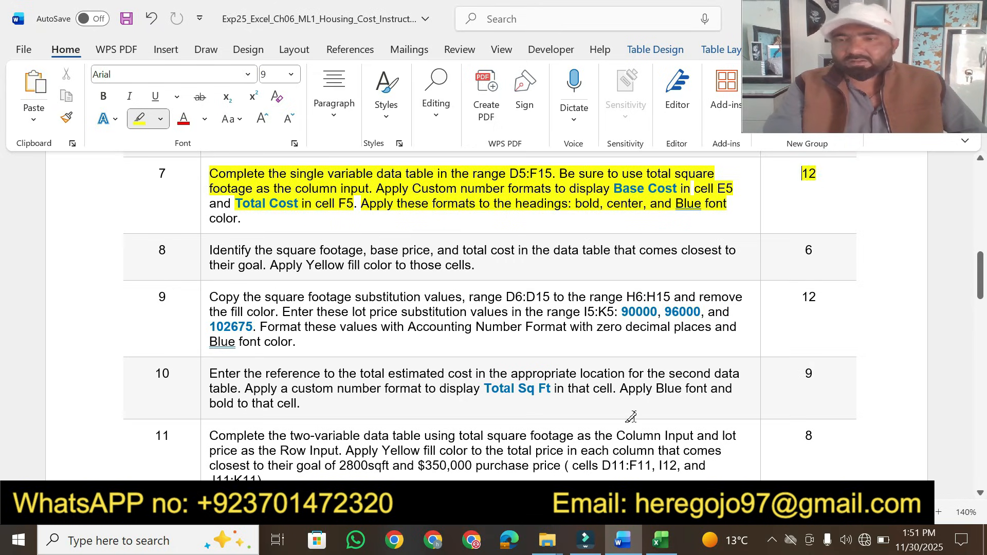
left_click(657, 544)
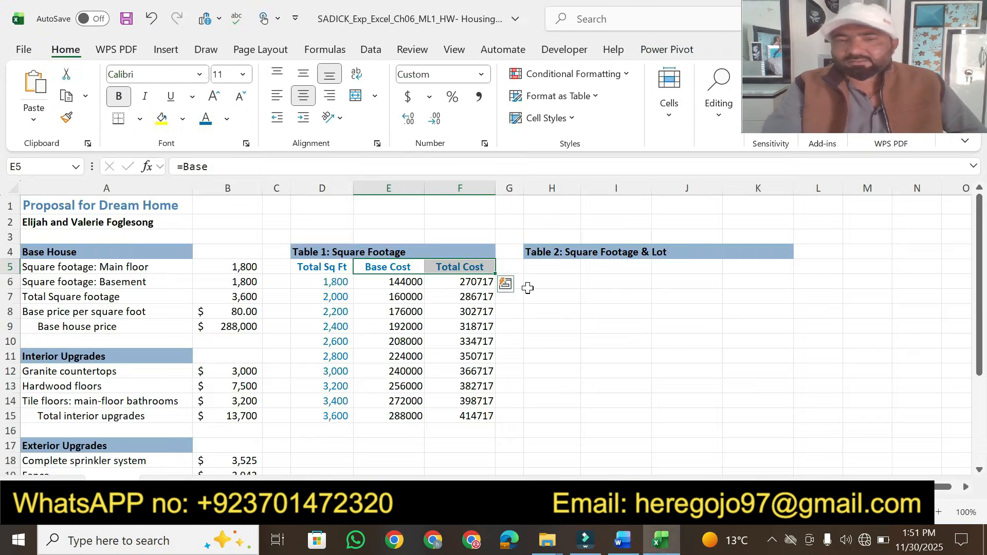
left_click(622, 540)
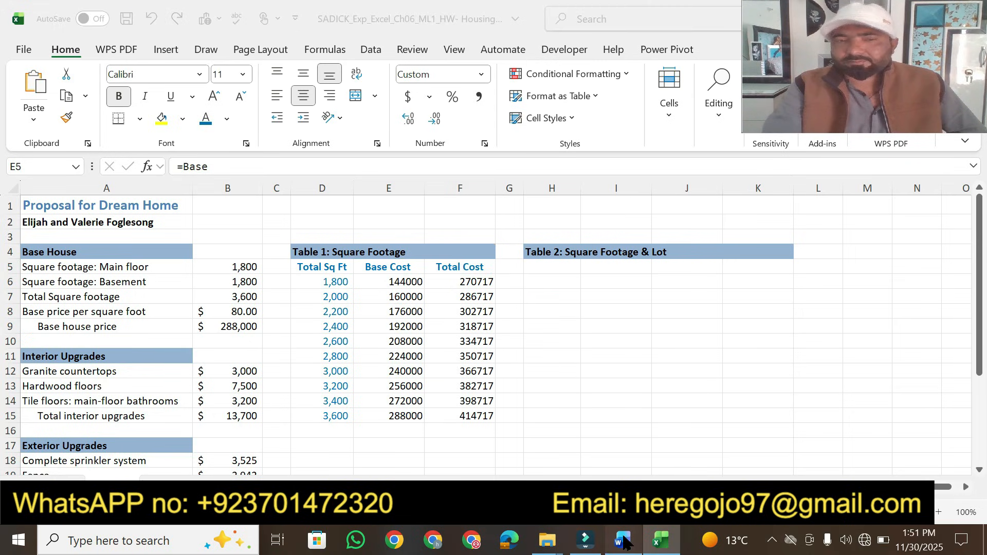
left_click_drag(980, 293, 979, 214)
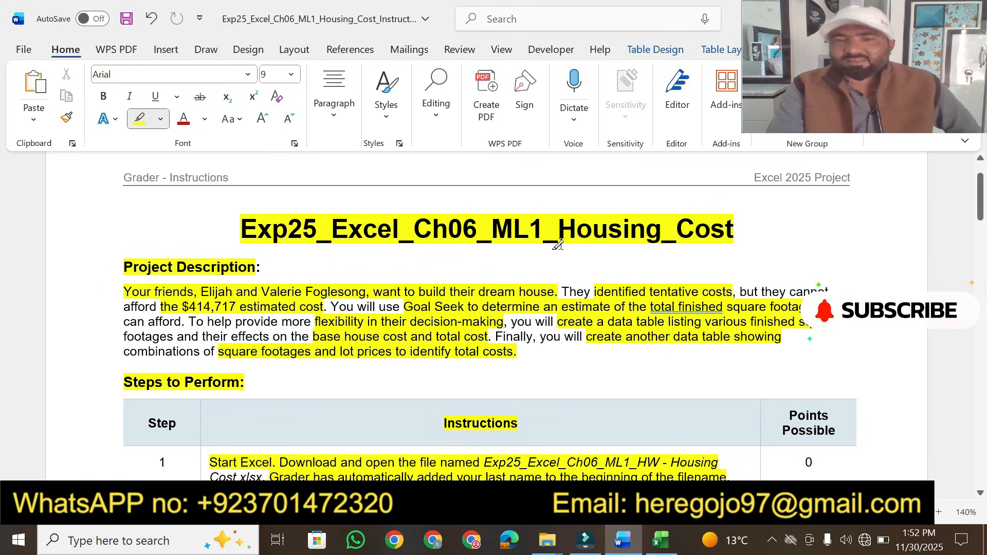
mouse_move(982, 210)
left_mouse_down()
mouse_move(966, 288)
mouse_move(978, 208)
left_mouse_up()
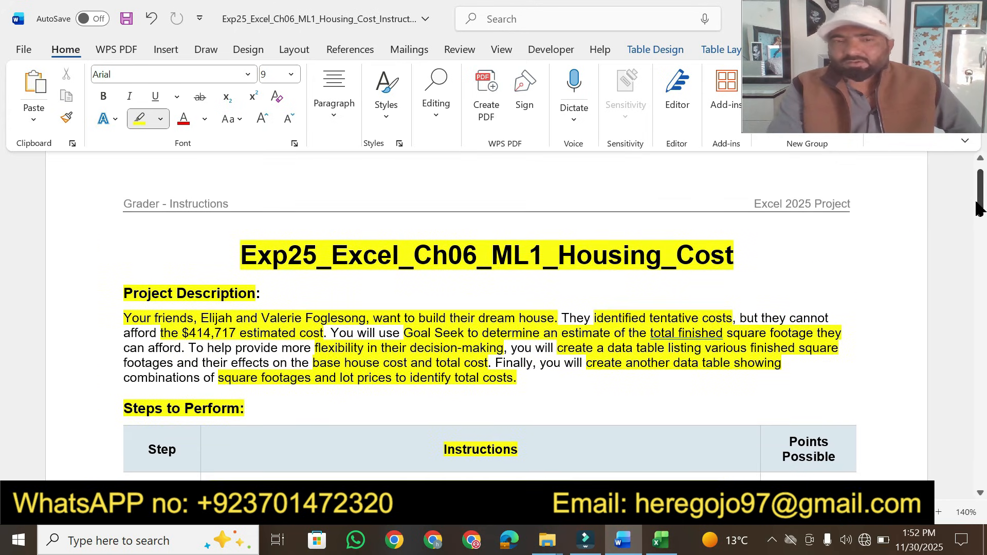